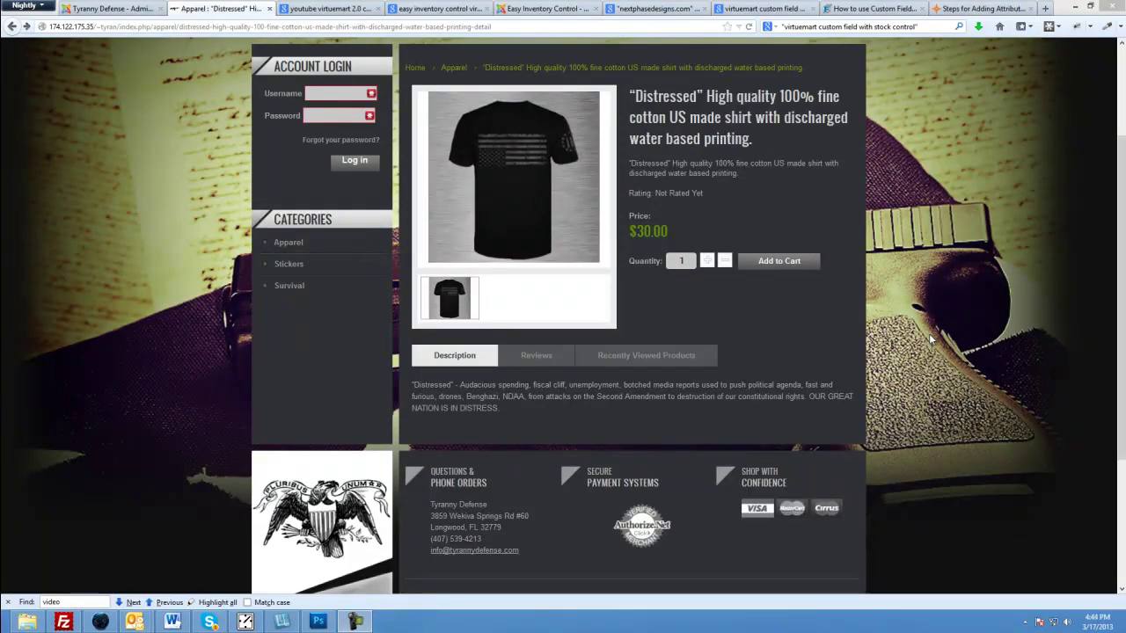
Switch from the shirt's storefront page to the Joomla administration and open the VirtueMart custom fields list
scroll(930, 338, up, 3)
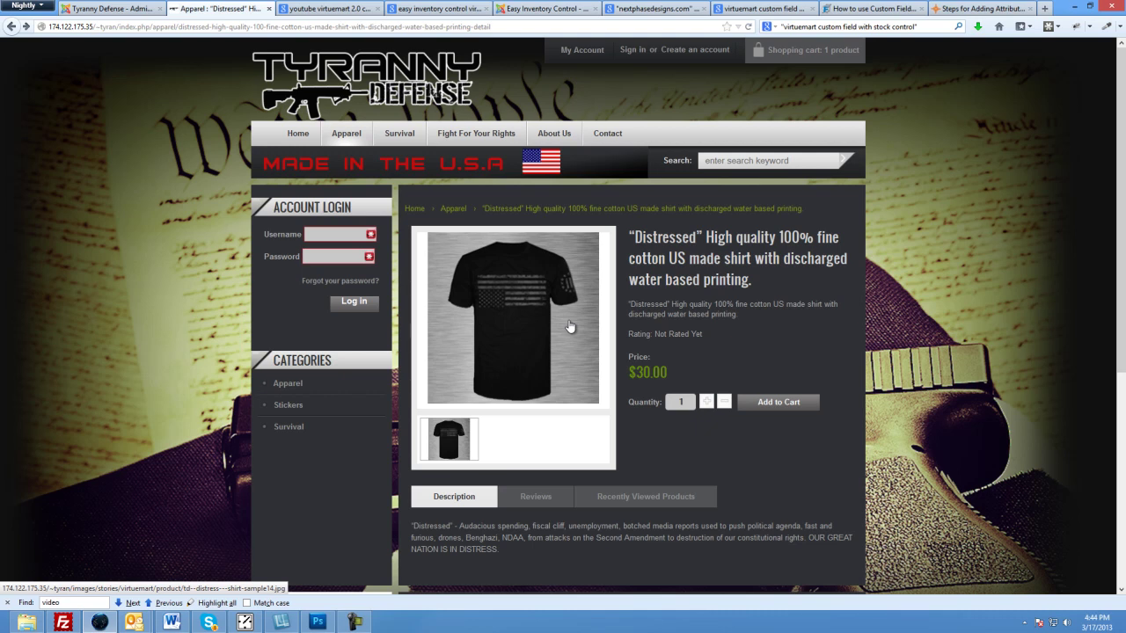
scroll(570, 327, down, 2)
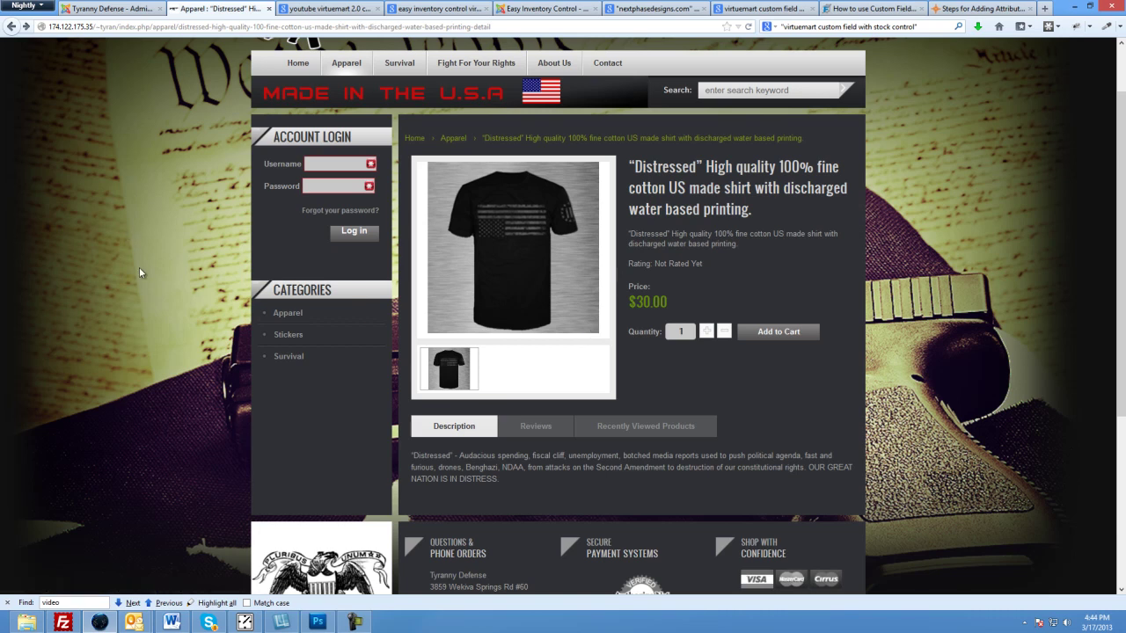
scroll(140, 259, up, 2)
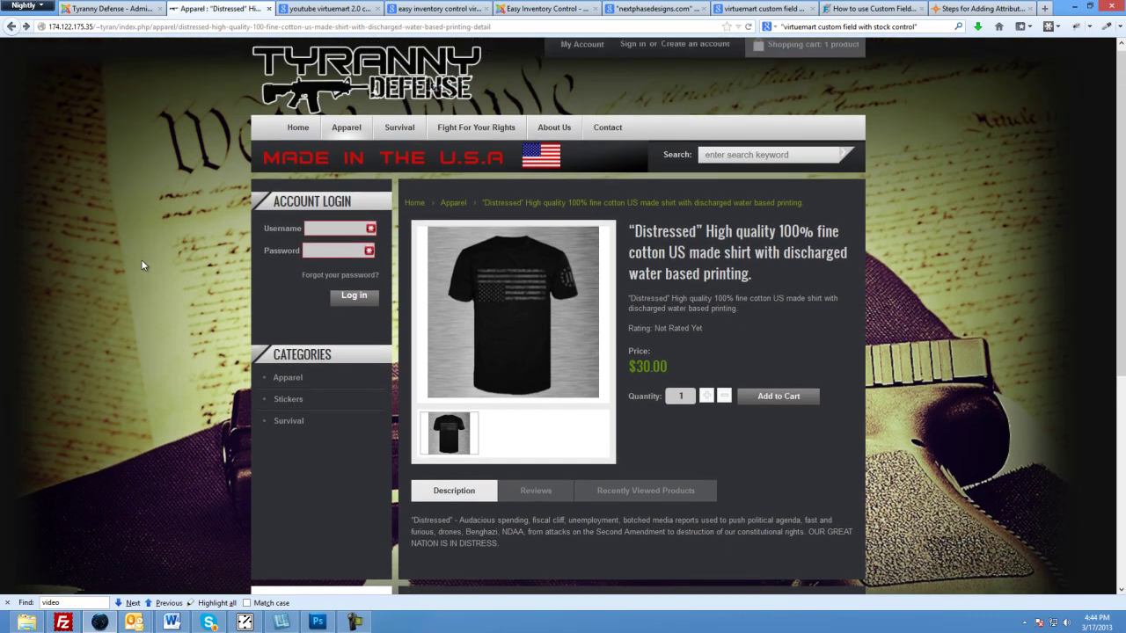
click(103, 10)
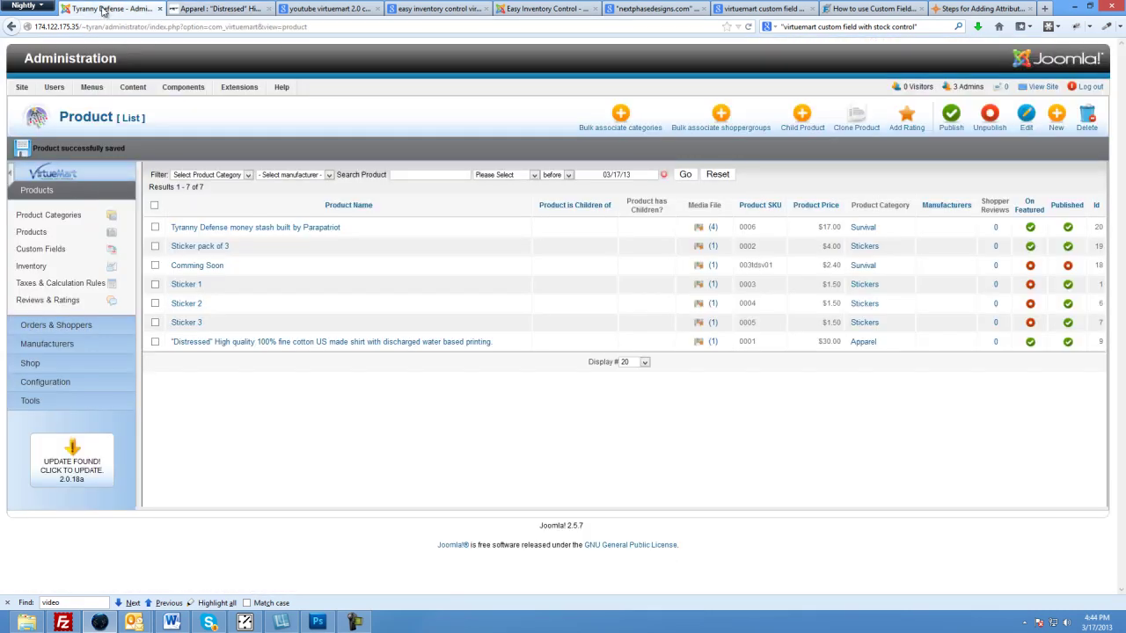
mouse_move(183, 87)
mouse_move(207, 330)
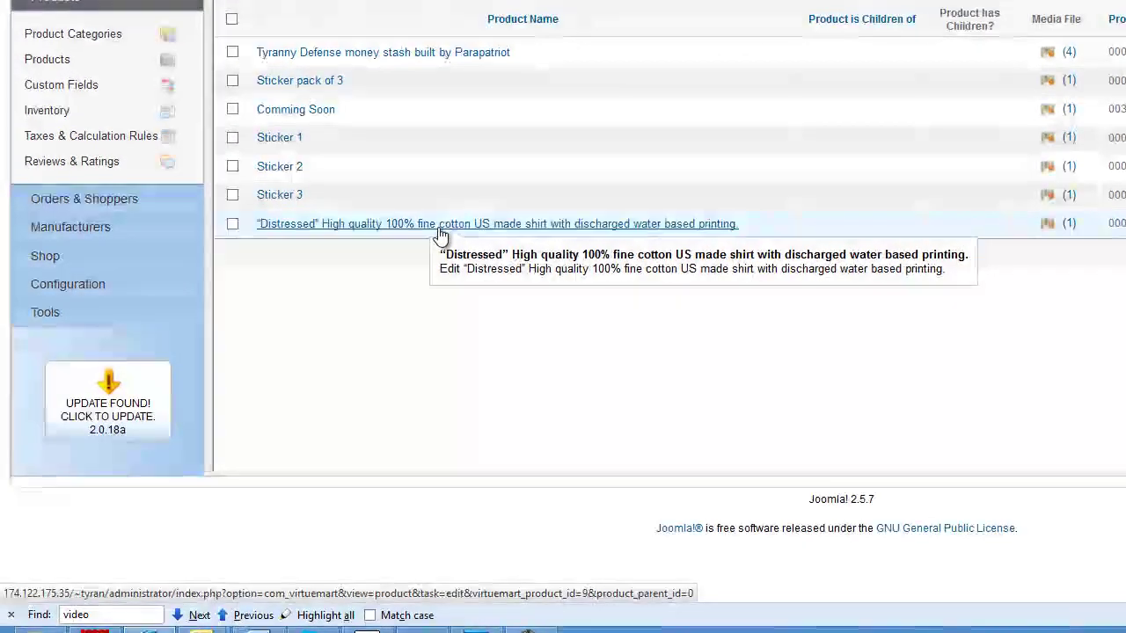
click(55, 88)
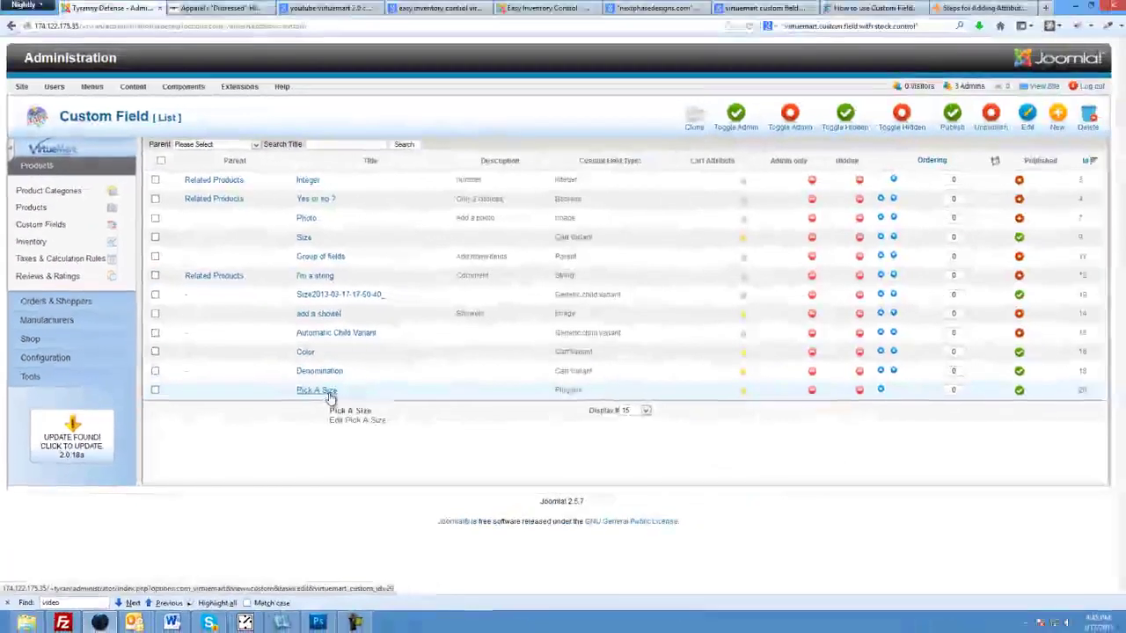
Examine the Pick A Size custom field's settings and plug-in option values, and close it without saving
click(406, 350)
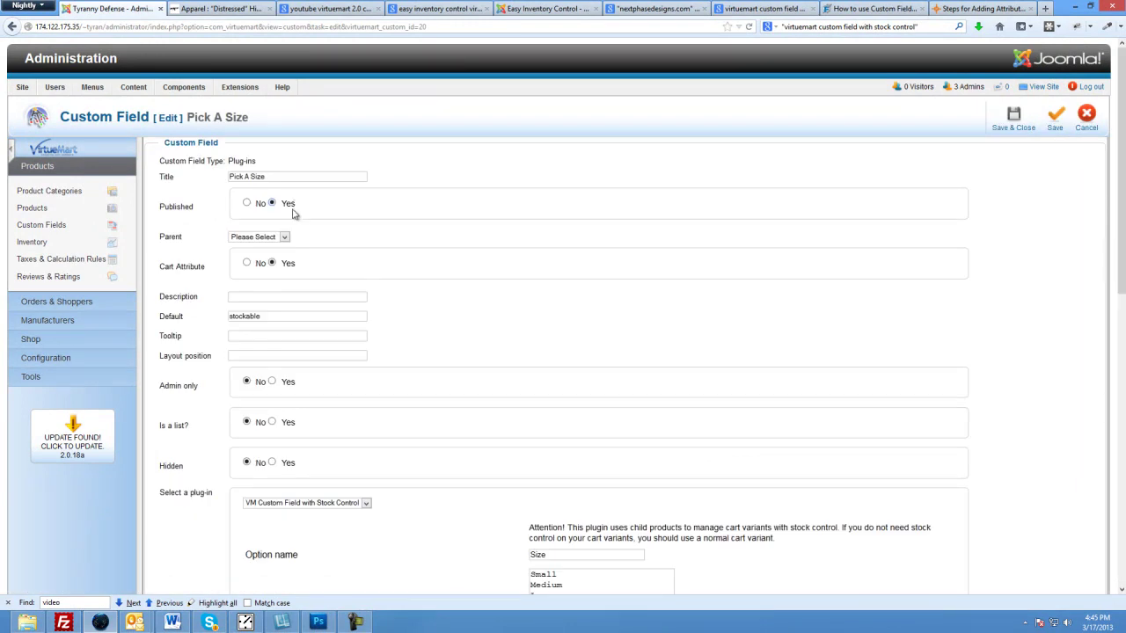
scroll(268, 457, down, 2)
scroll(271, 467, down, 10)
scroll(276, 477, up, 12)
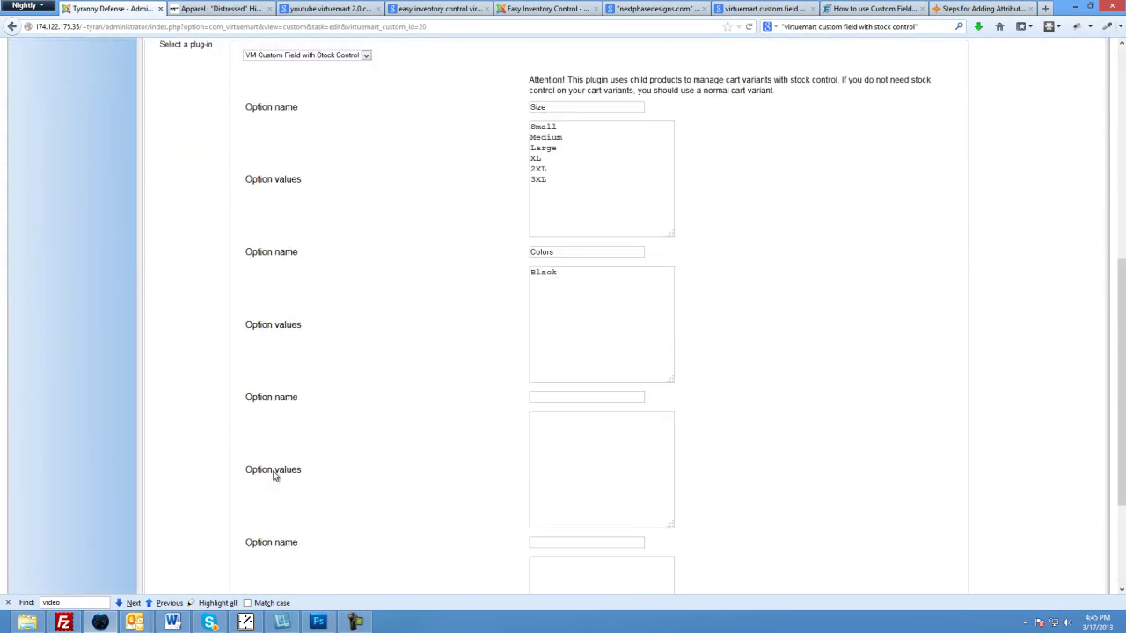
click(1087, 112)
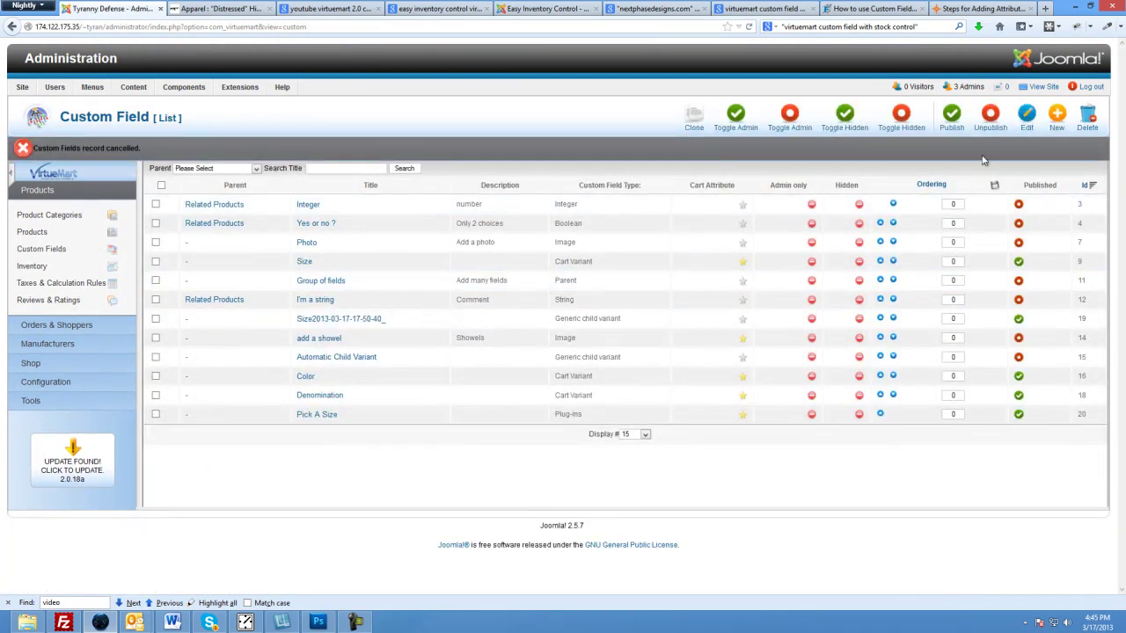
click(1064, 120)
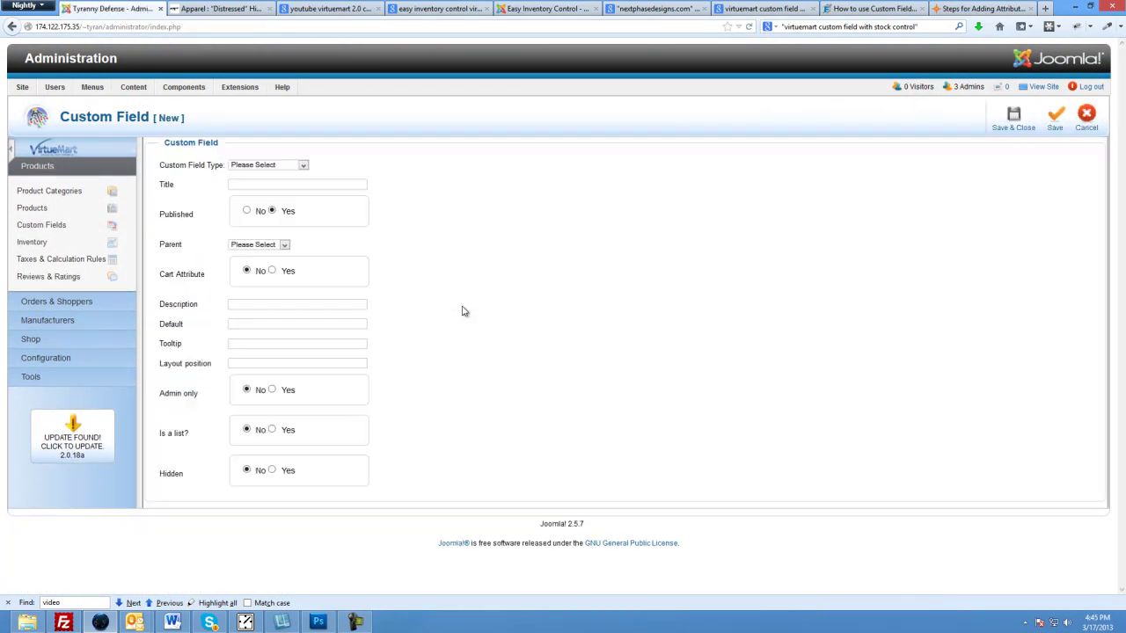
click(265, 166)
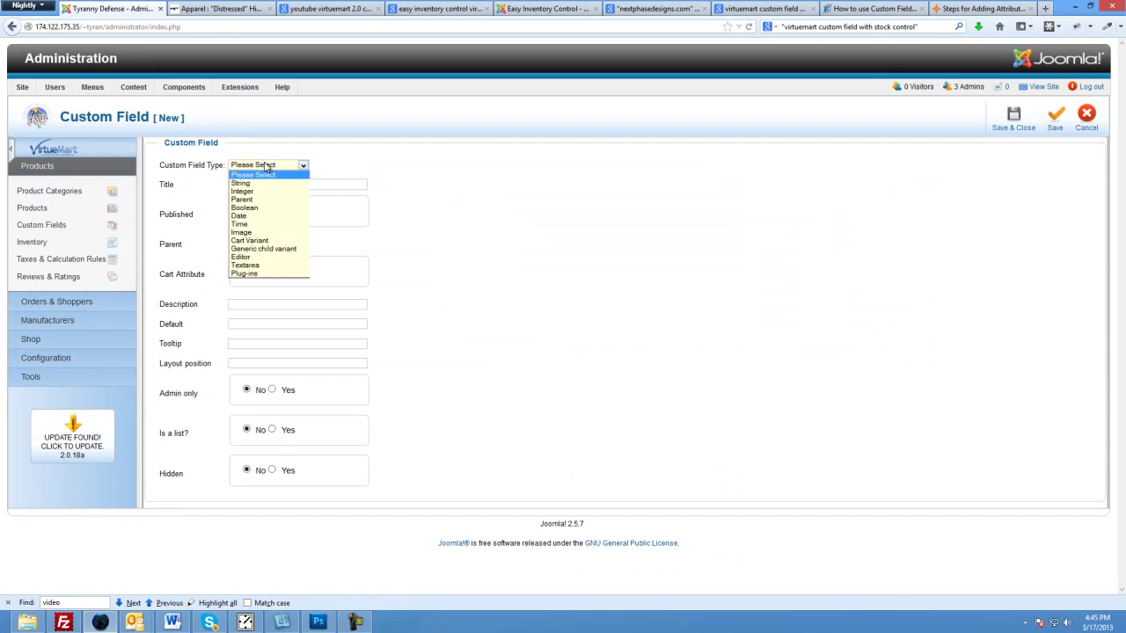
click(252, 274)
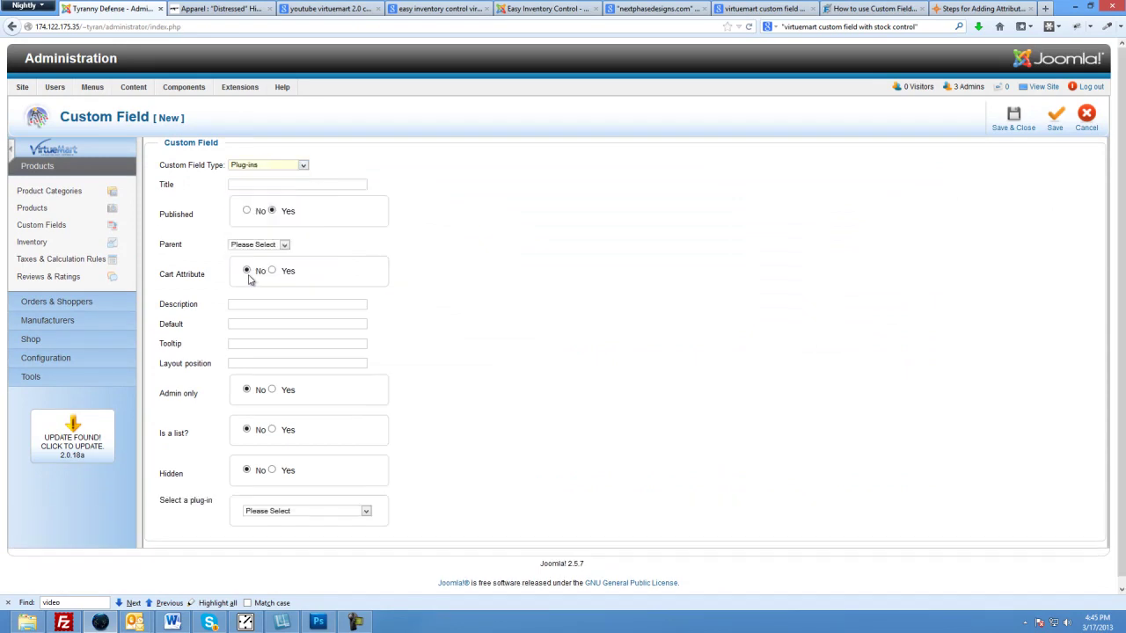
scroll(284, 370, down, 1)
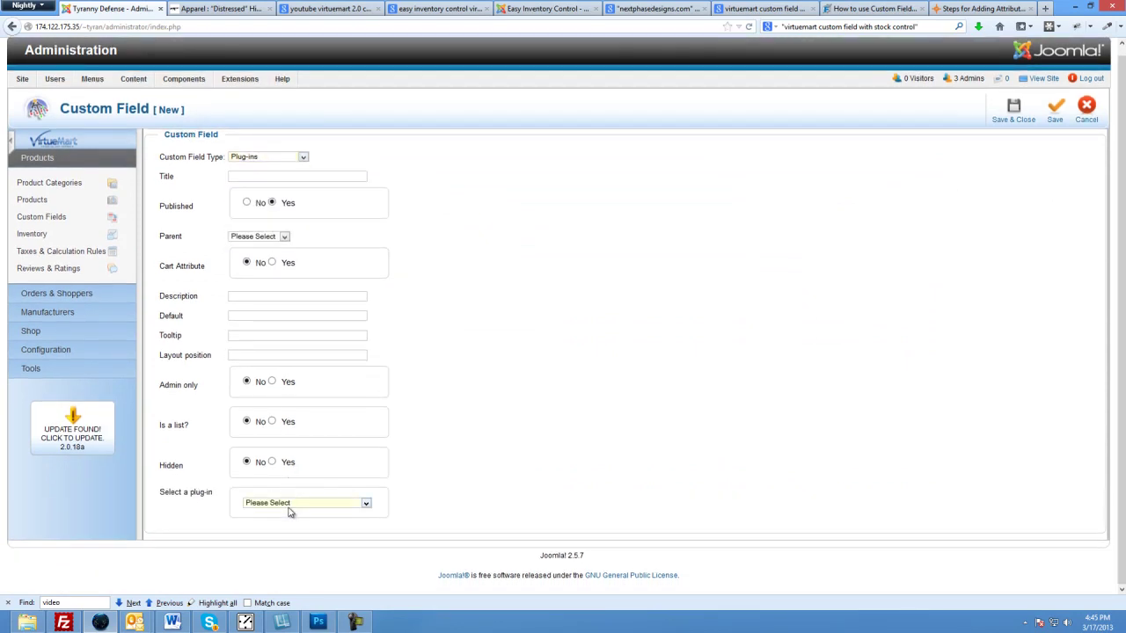
click(279, 507)
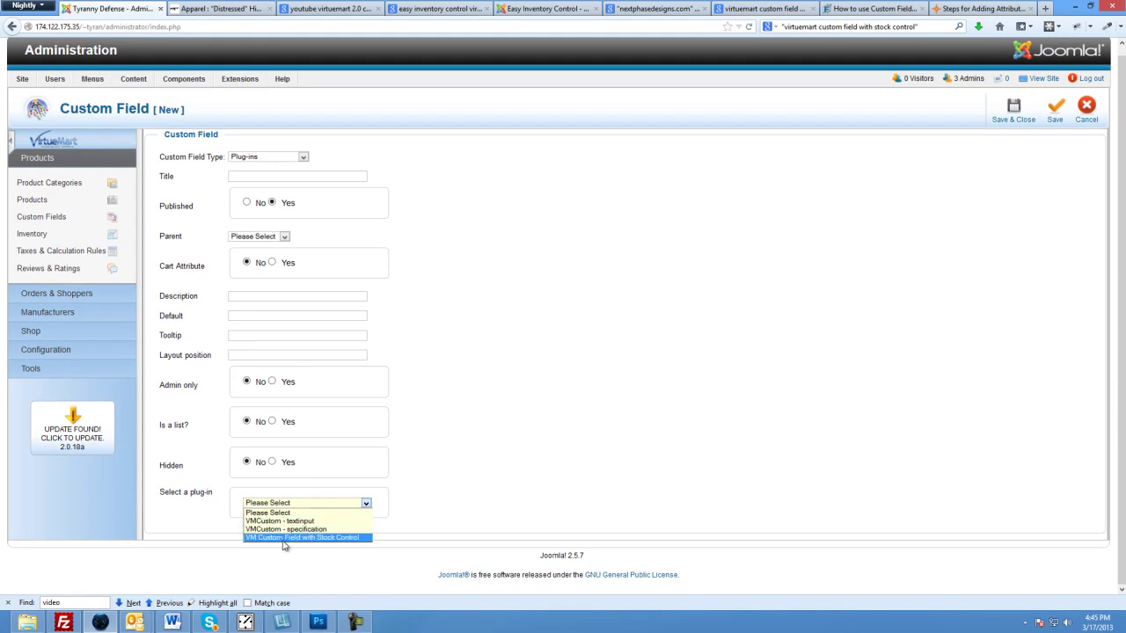
click(283, 540)
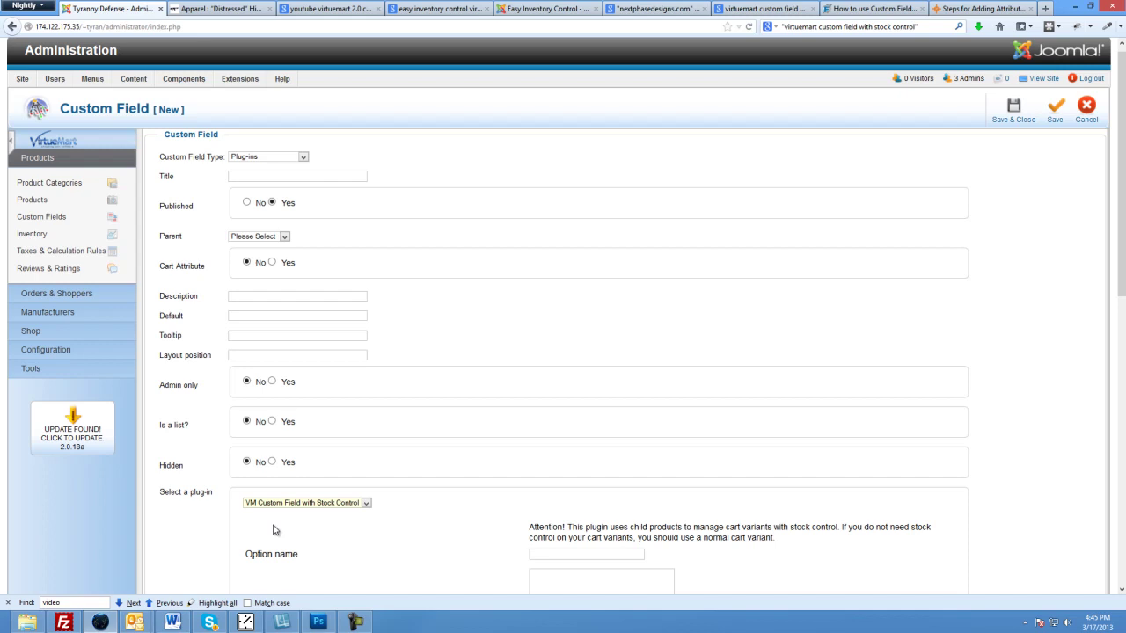
click(272, 263)
scroll(326, 251, down, 2)
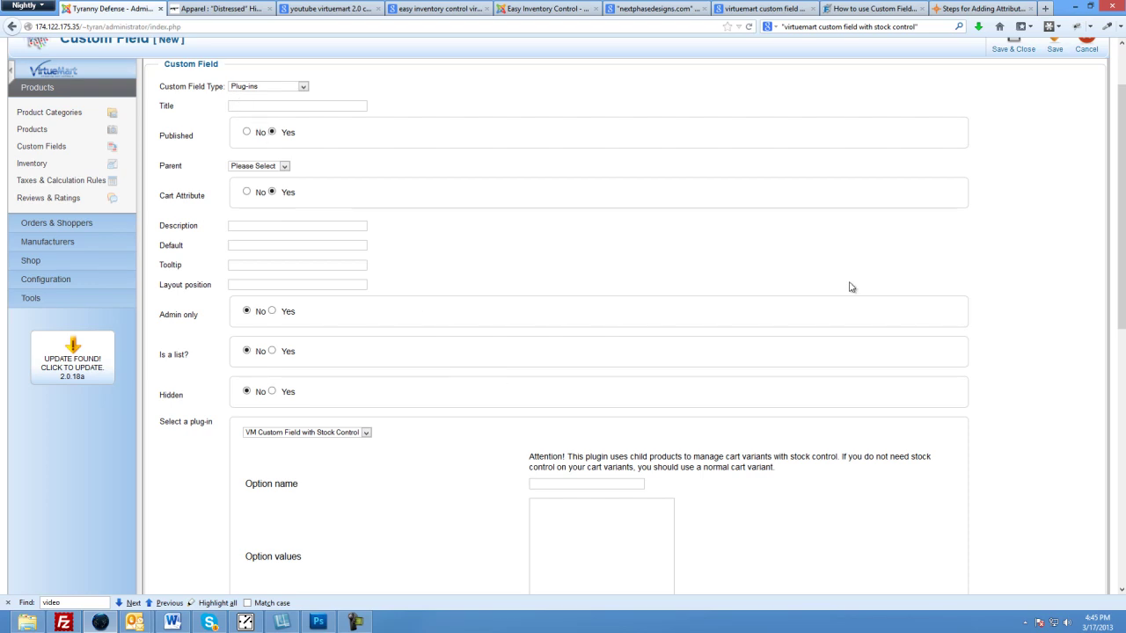
scroll(845, 291, up, 2)
click(1087, 115)
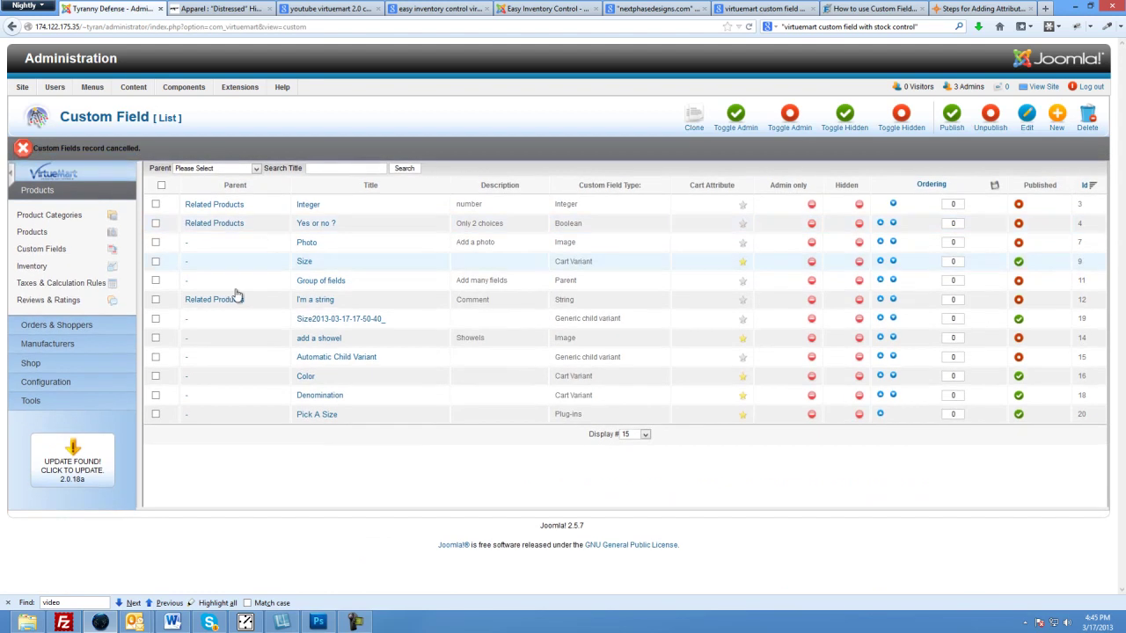
Open the Pick A Size custom field and change its title to "Pick A Size & Color"
click(309, 418)
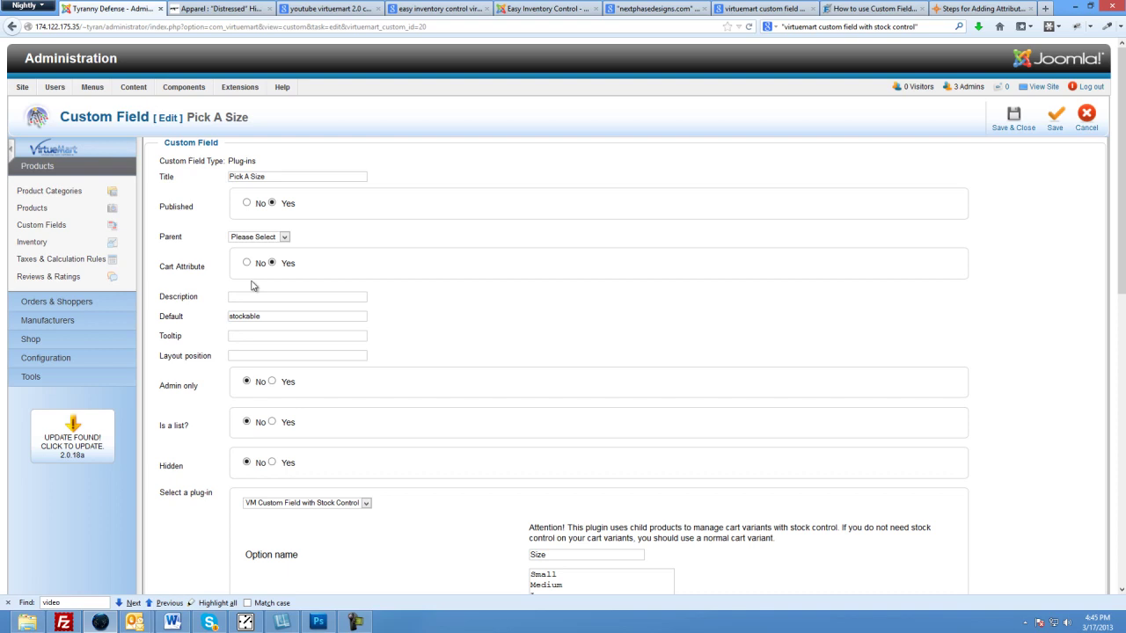
scroll(294, 334, down, 1)
scroll(295, 334, down, 5)
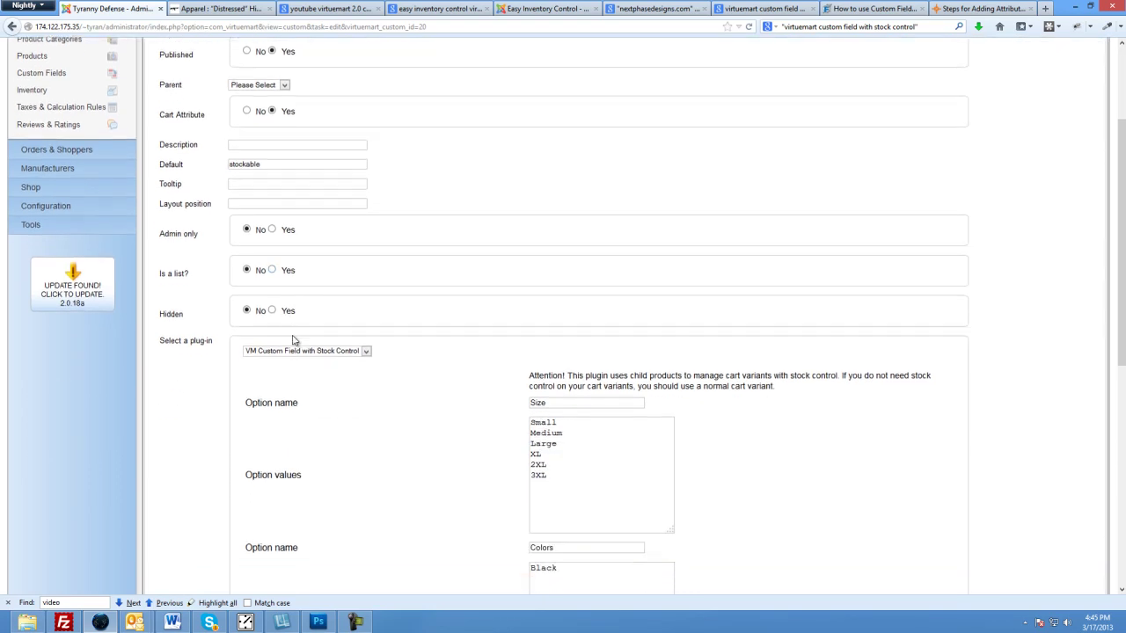
drag(587, 343, 530, 343)
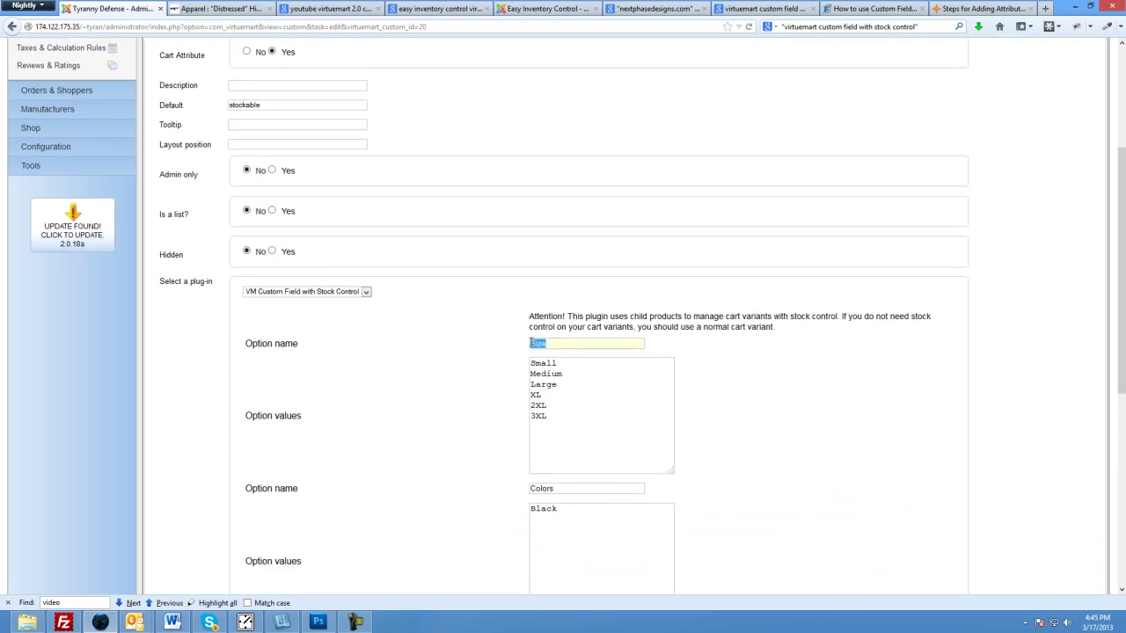
scroll(395, 362, down, 2)
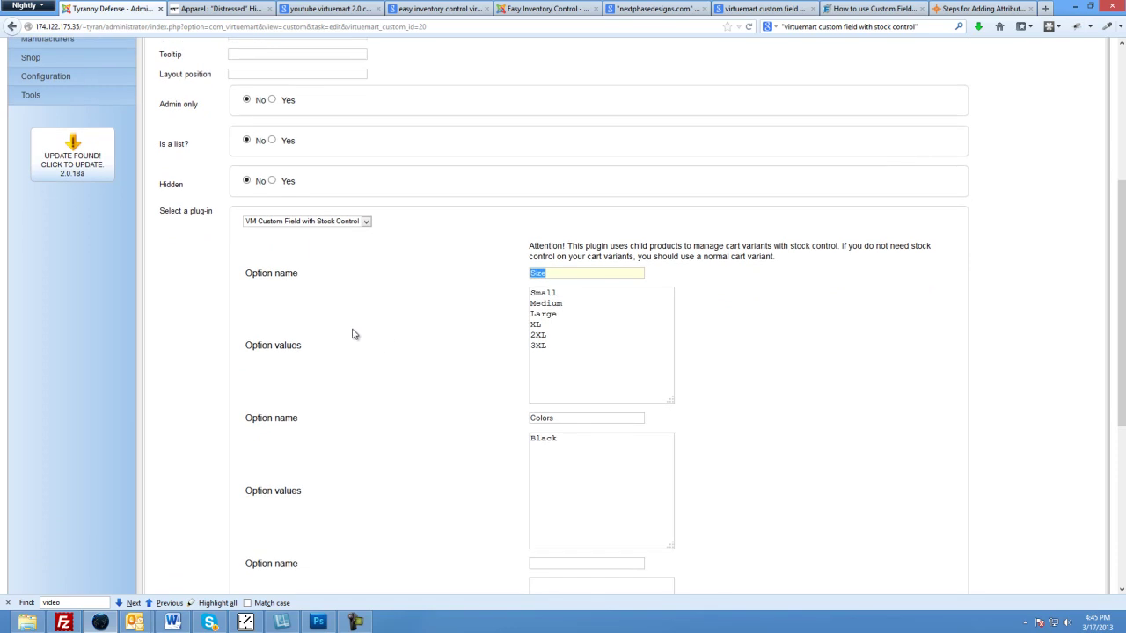
scroll(352, 331, up, 3)
scroll(349, 330, up, 4)
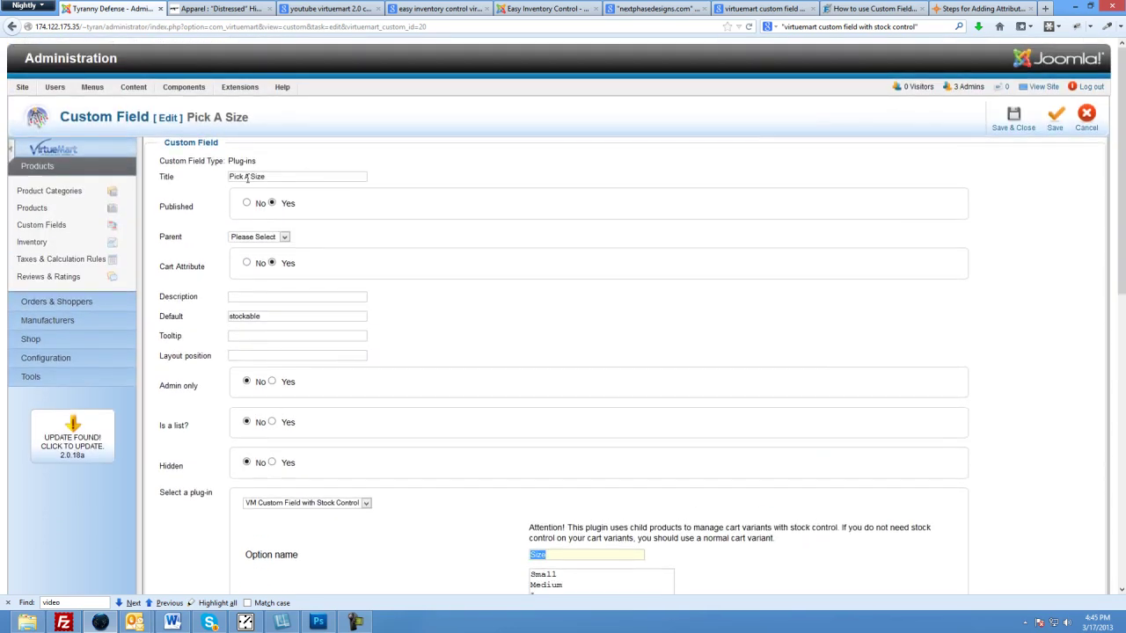
click(268, 176)
text(& Color)
Examine the Size and Colors option names and their option values in the custom field's stock control plug-in settings
scroll(396, 316, down, 5)
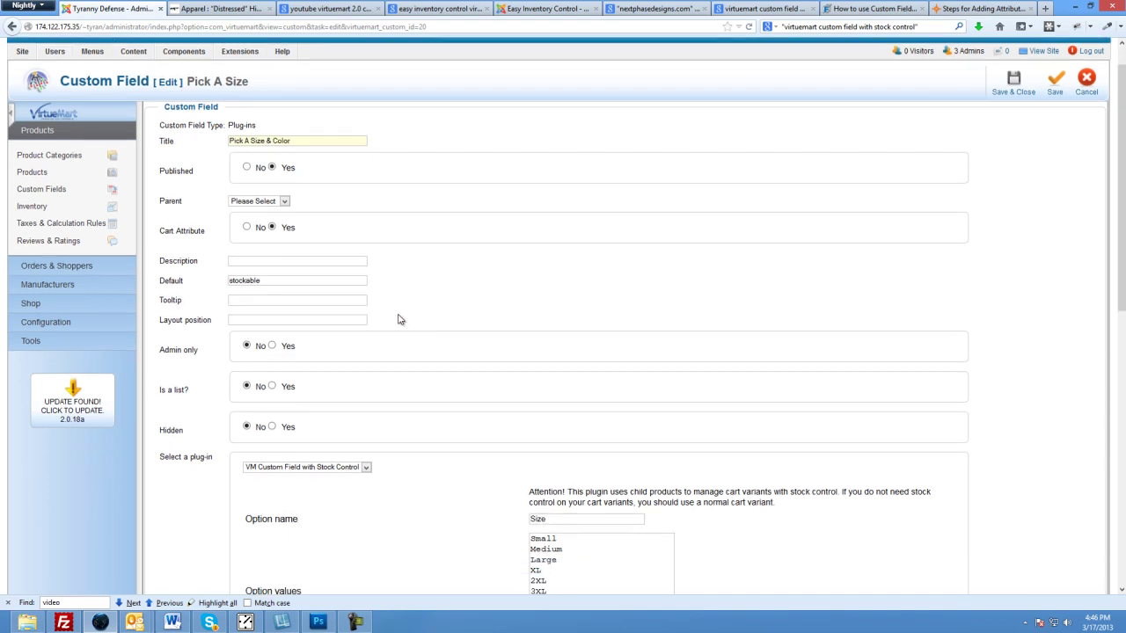
scroll(446, 357, down, 4)
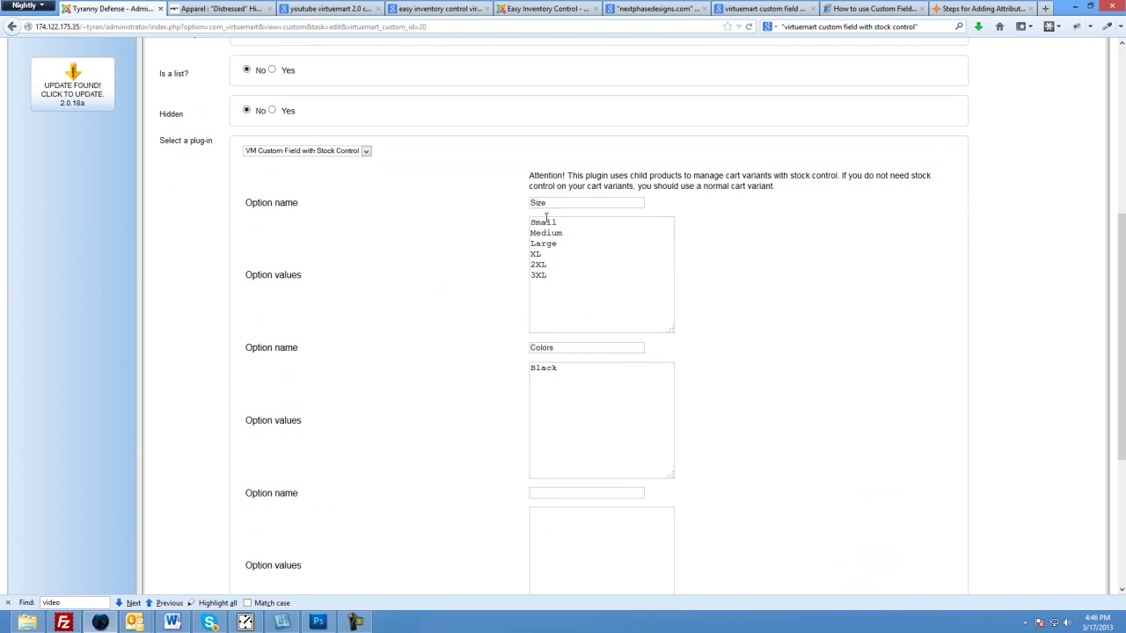
drag(561, 203, 502, 202)
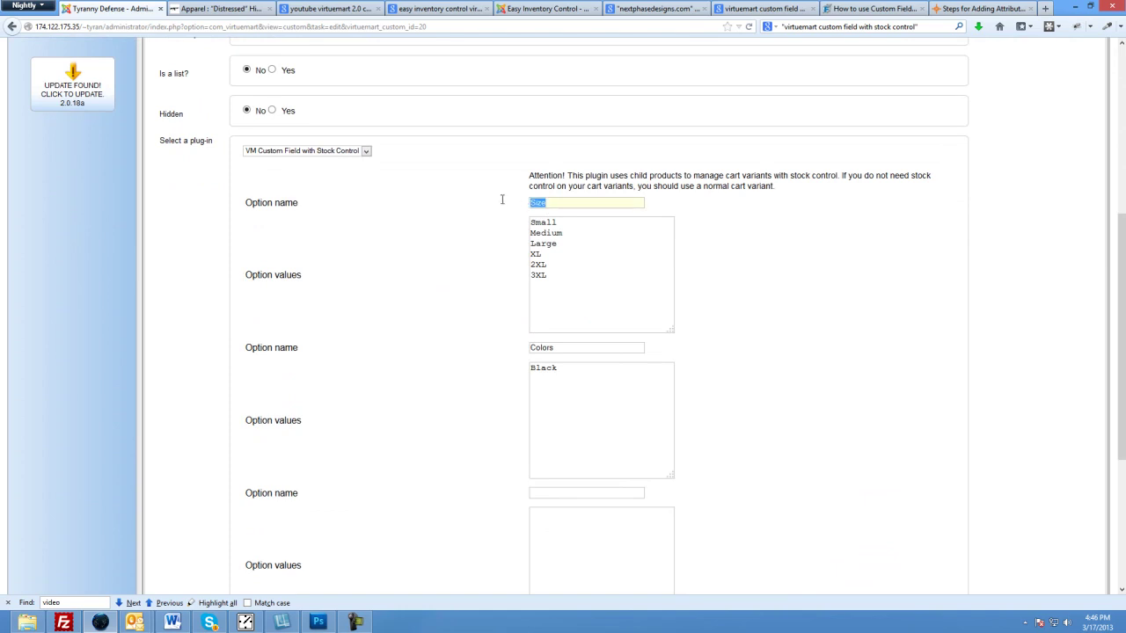
click(568, 346)
drag(567, 346, 489, 344)
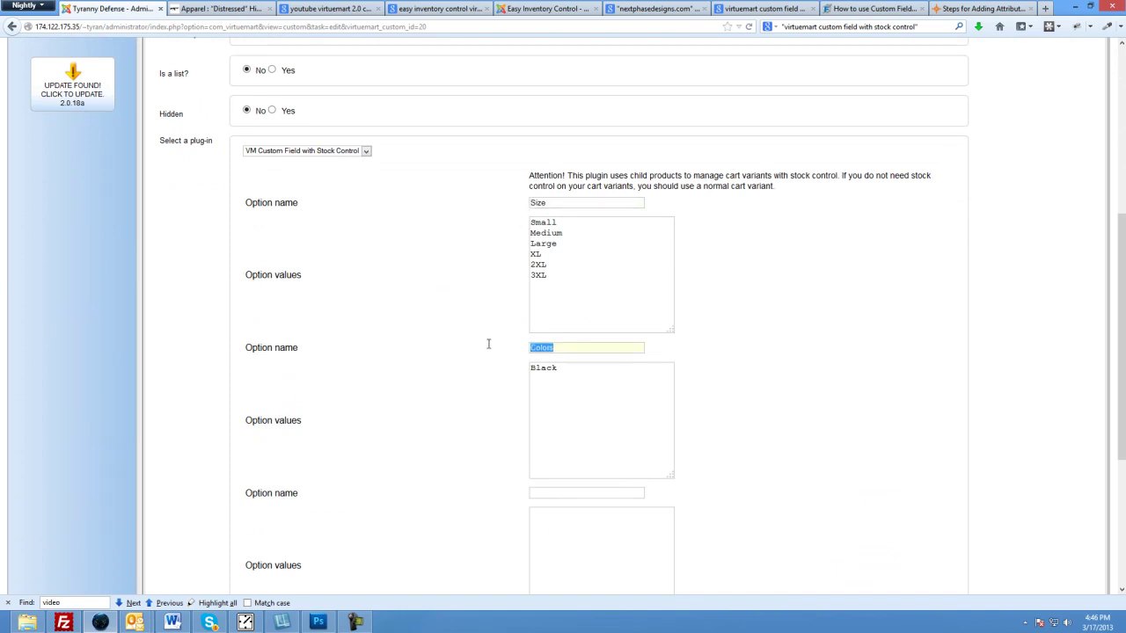
click(565, 224)
scroll(561, 368, down, 2)
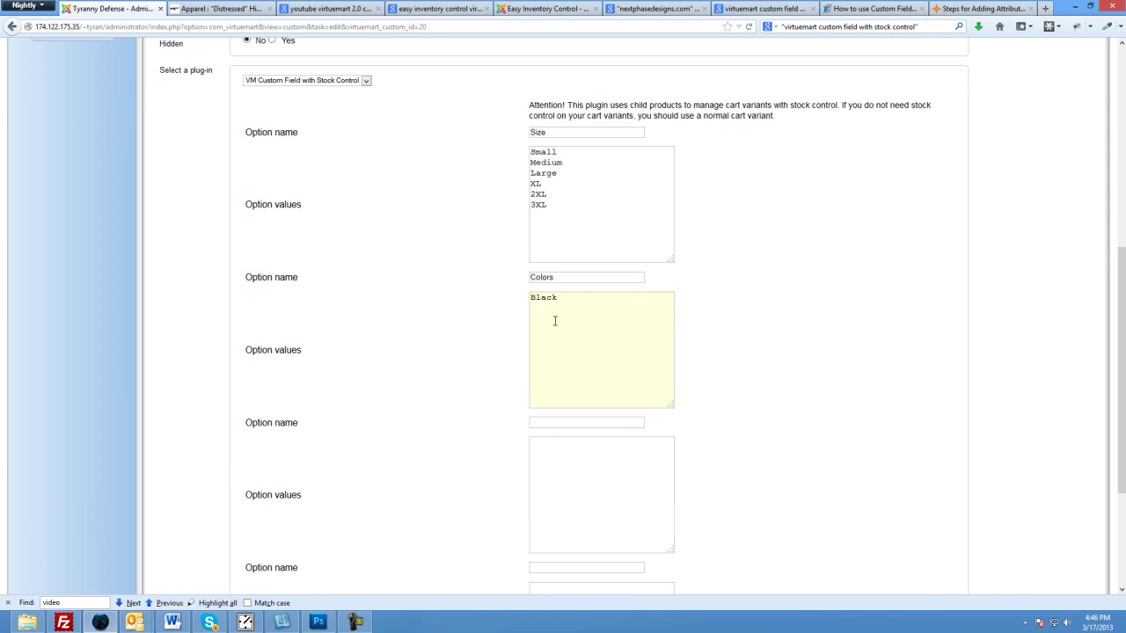
scroll(554, 321, down, 5)
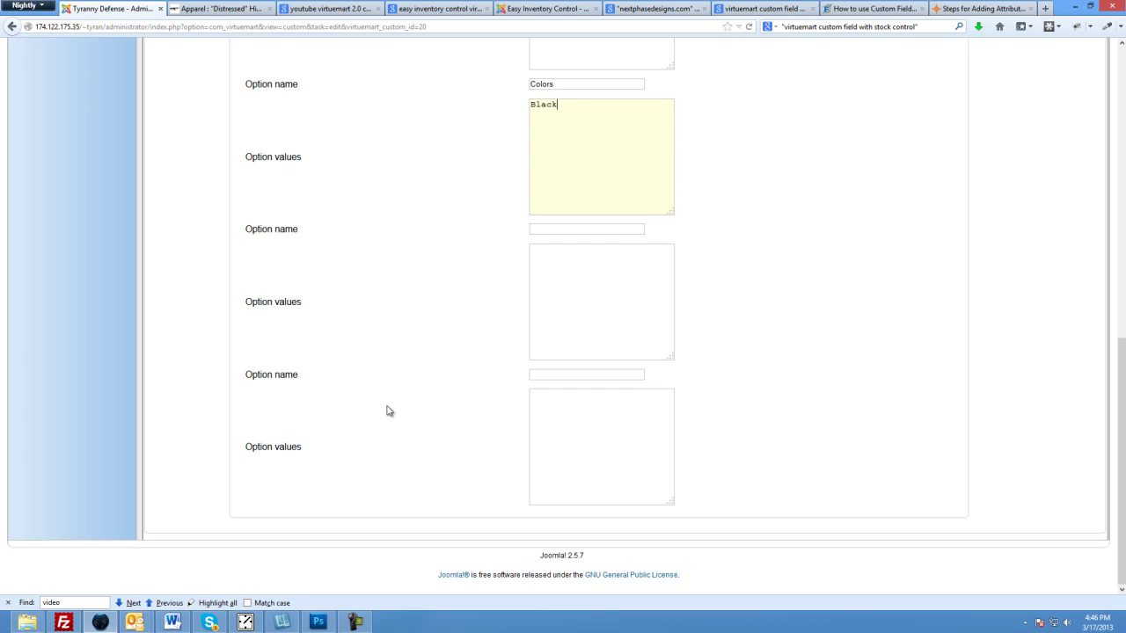
scroll(390, 414, up, 10)
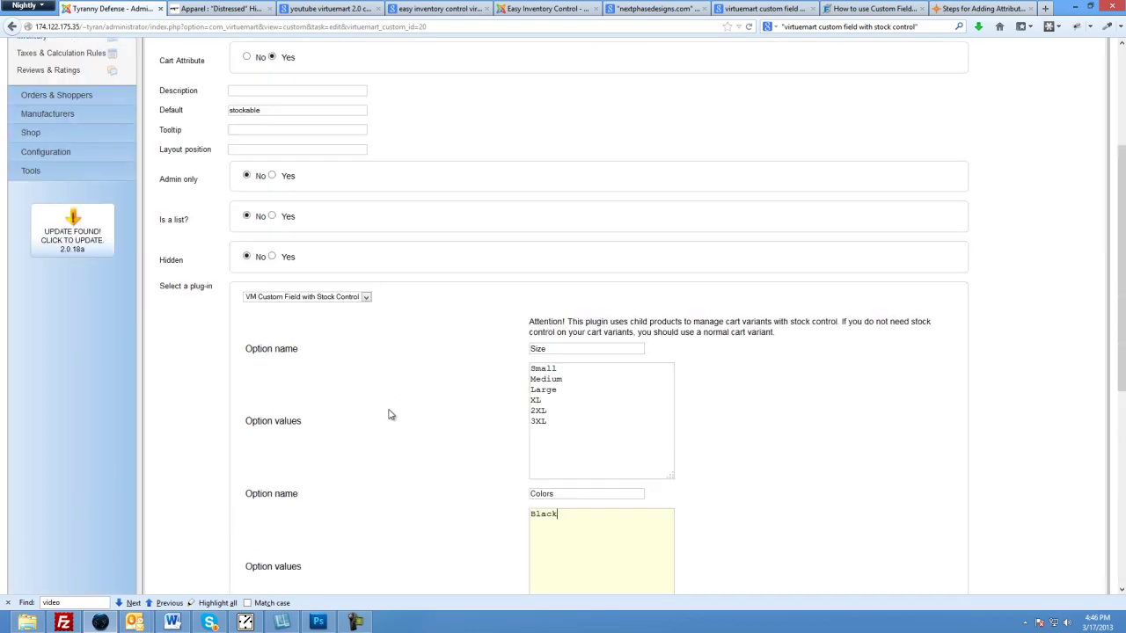
scroll(390, 413, down, 7)
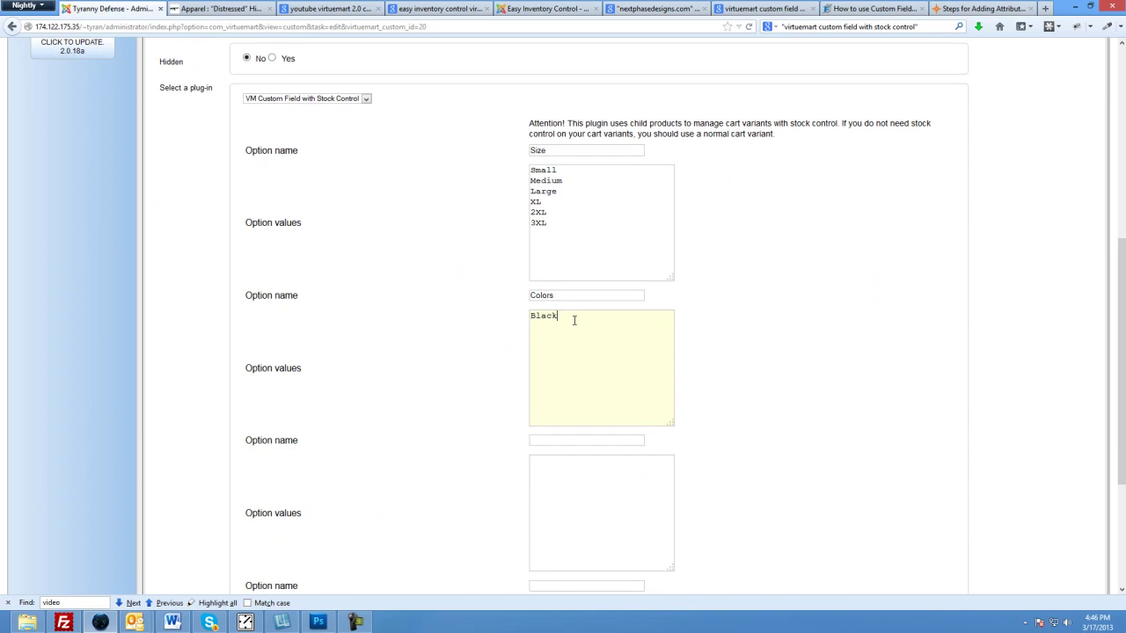
drag(575, 321, 528, 315)
click(562, 327)
scroll(286, 308, up, 5)
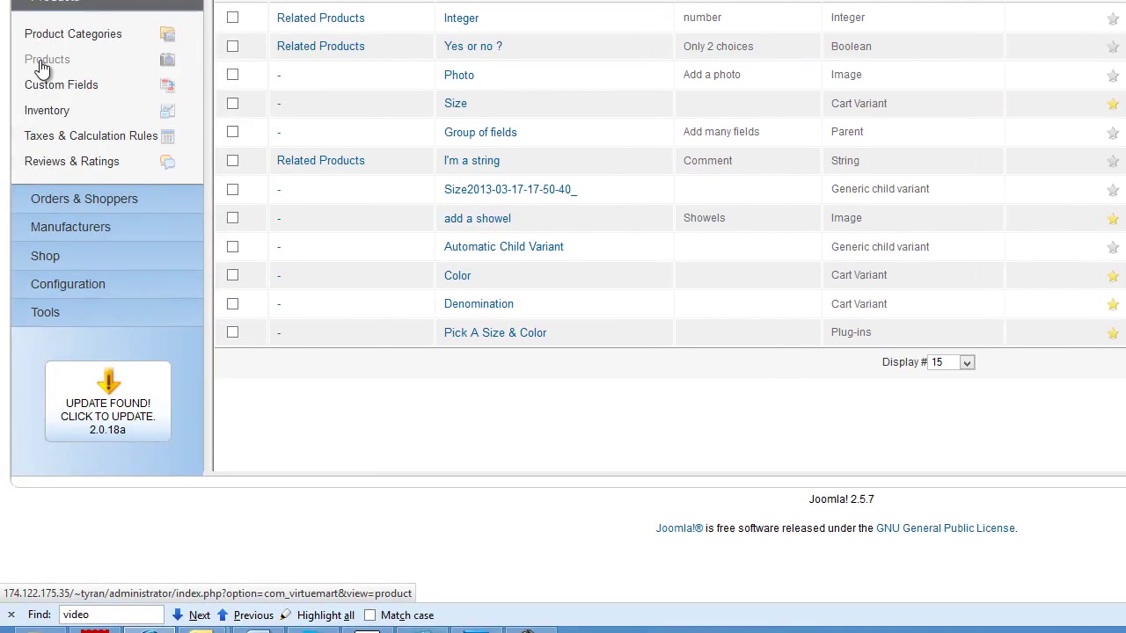
Open the "Distressed" shirt product for editing and show its custom fields
click(41, 64)
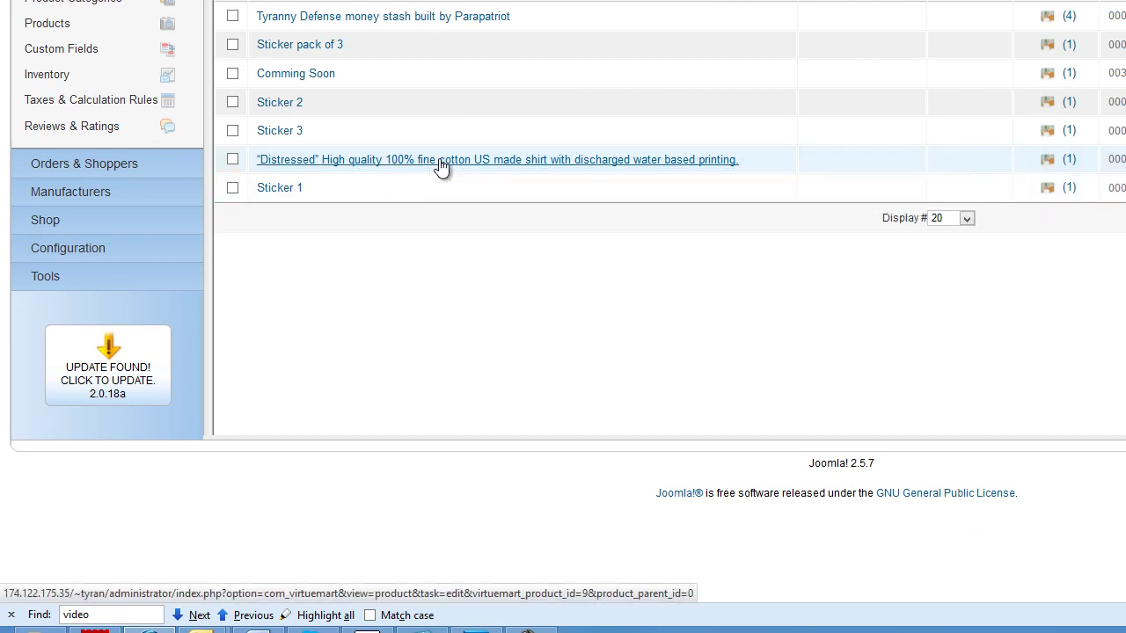
click(441, 162)
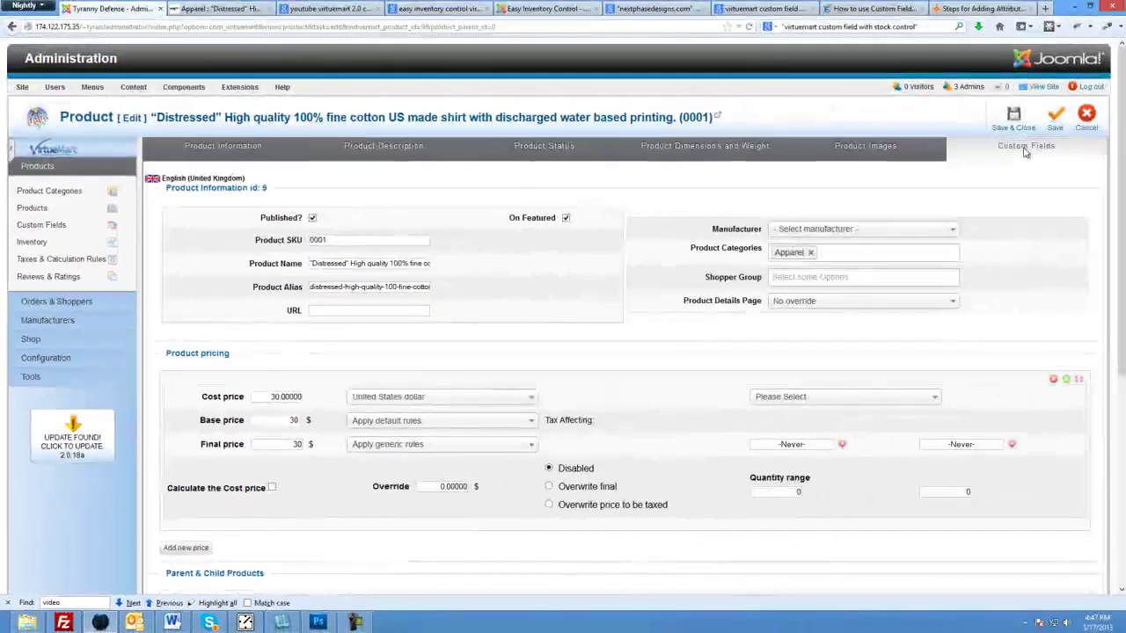
click(1025, 145)
Add four Size custom fields to the product and enter "sm" as the value of the first one
click(249, 321)
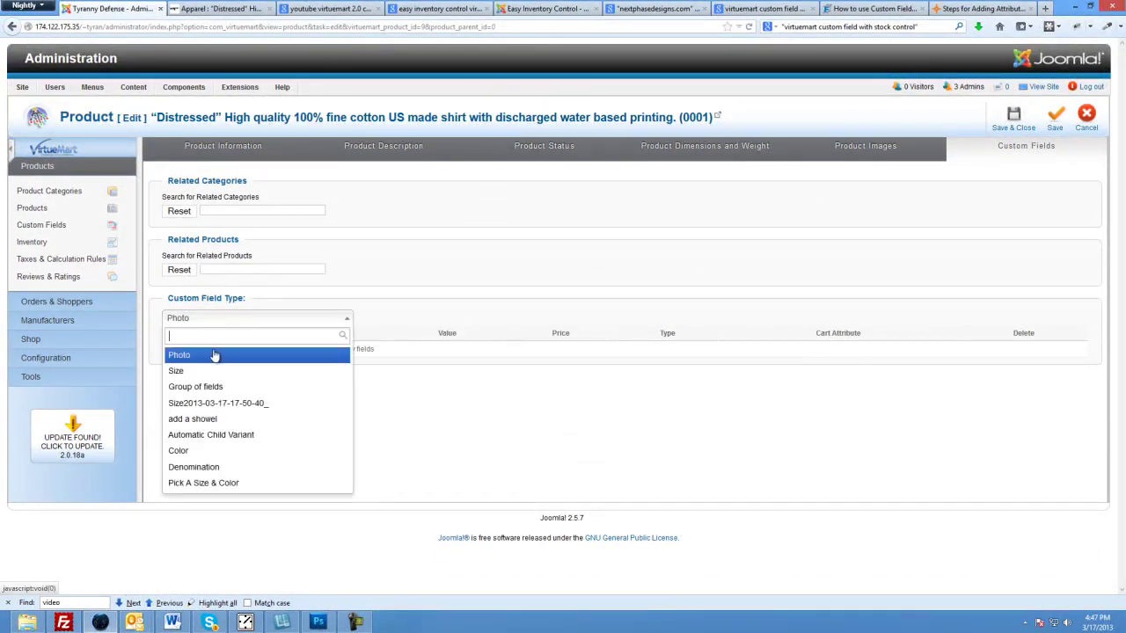
click(198, 373)
click(226, 322)
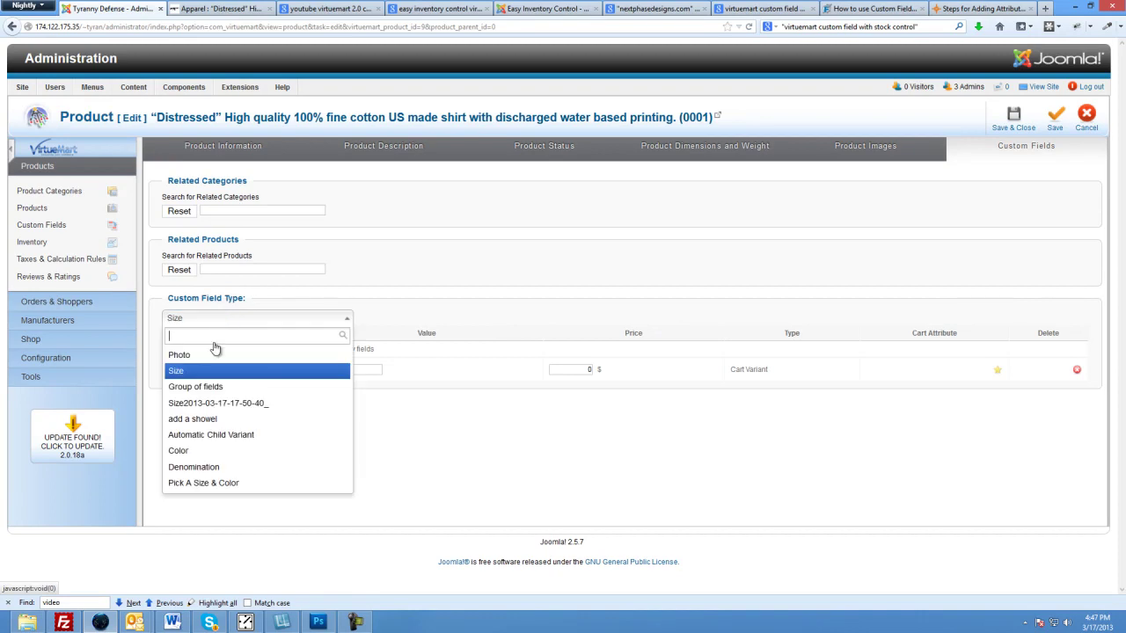
click(209, 367)
click(198, 324)
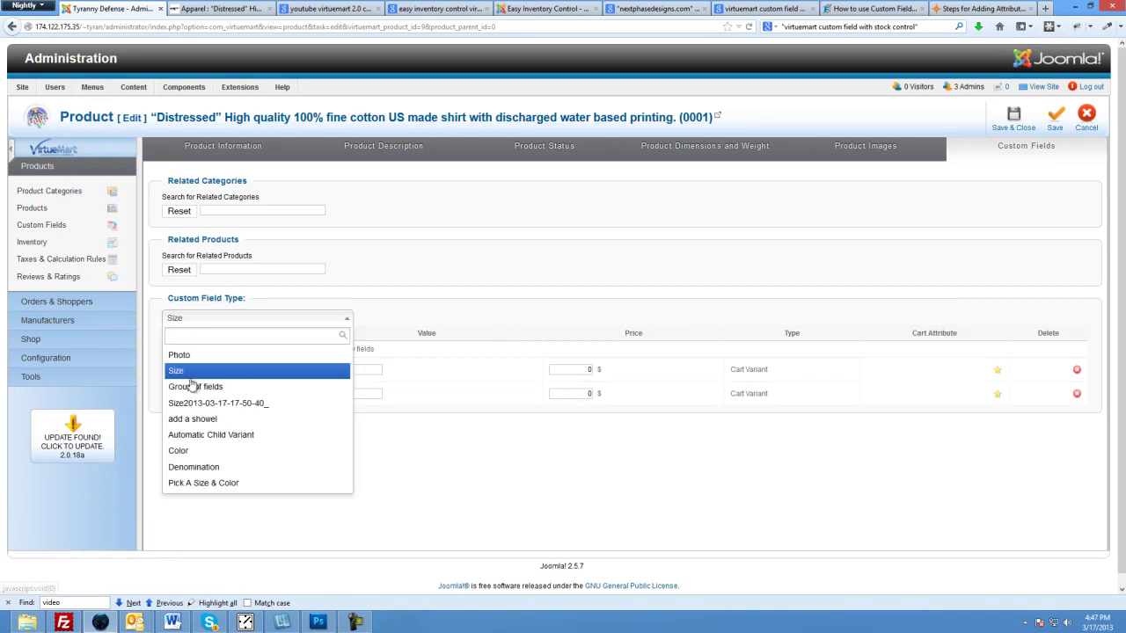
click(191, 371)
click(188, 320)
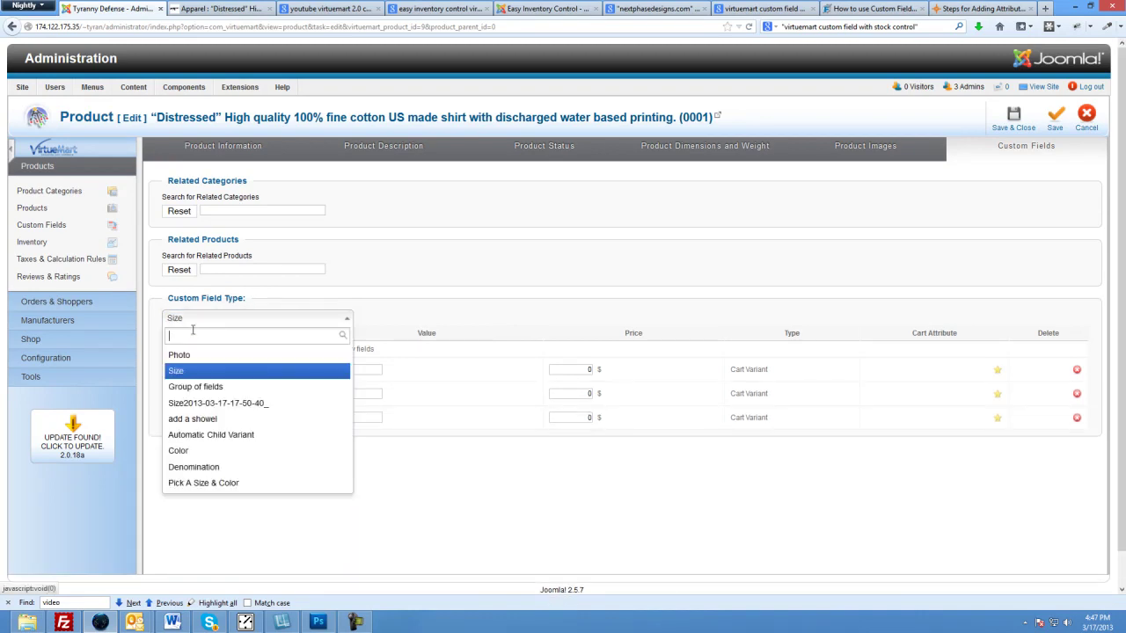
click(195, 376)
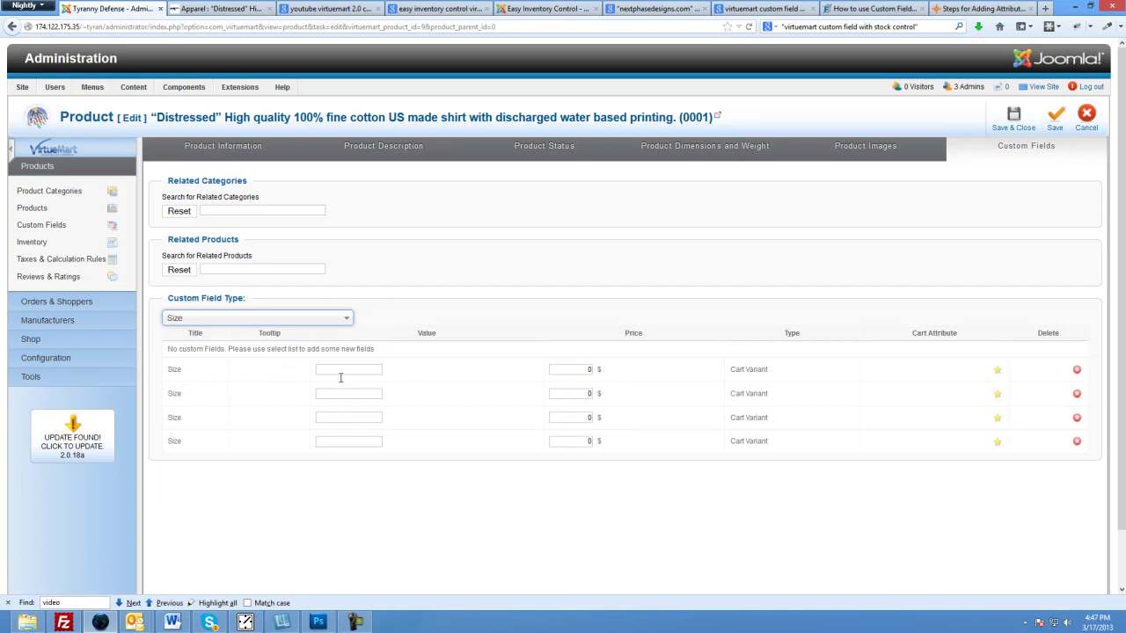
text(sm)
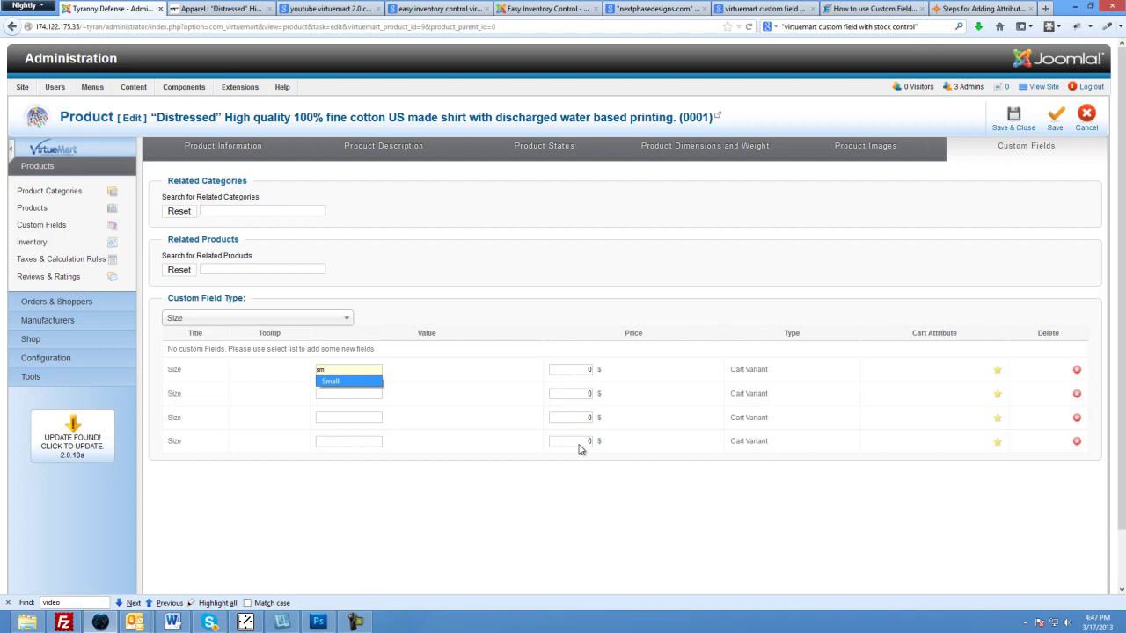
Remove all four Size custom fields from the product
click(1078, 441)
click(1078, 418)
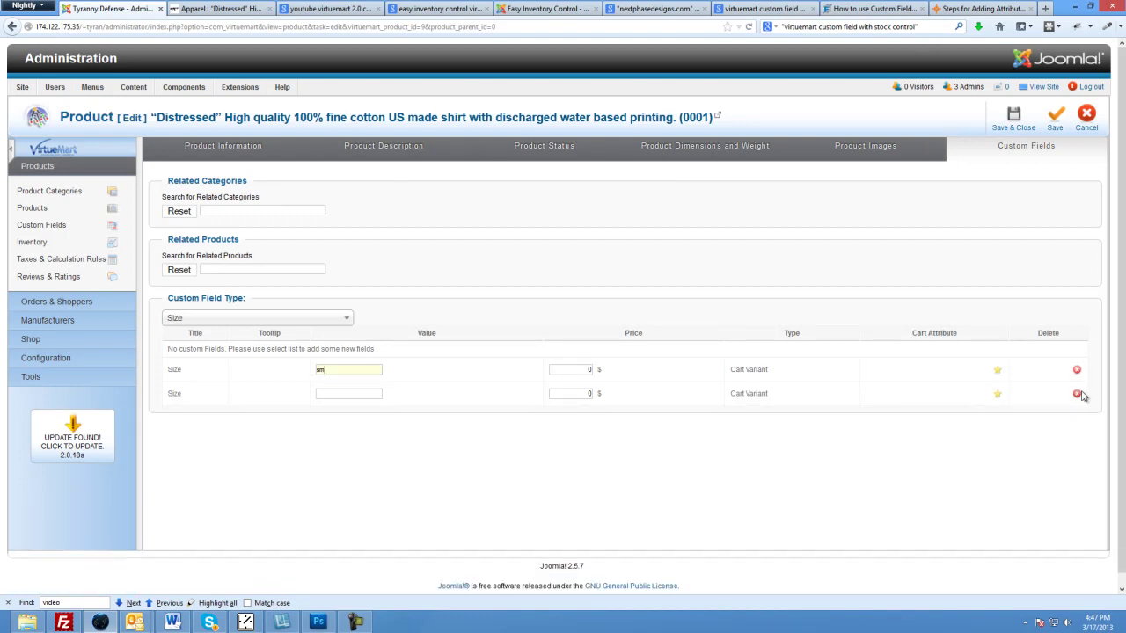
click(1078, 394)
click(1076, 369)
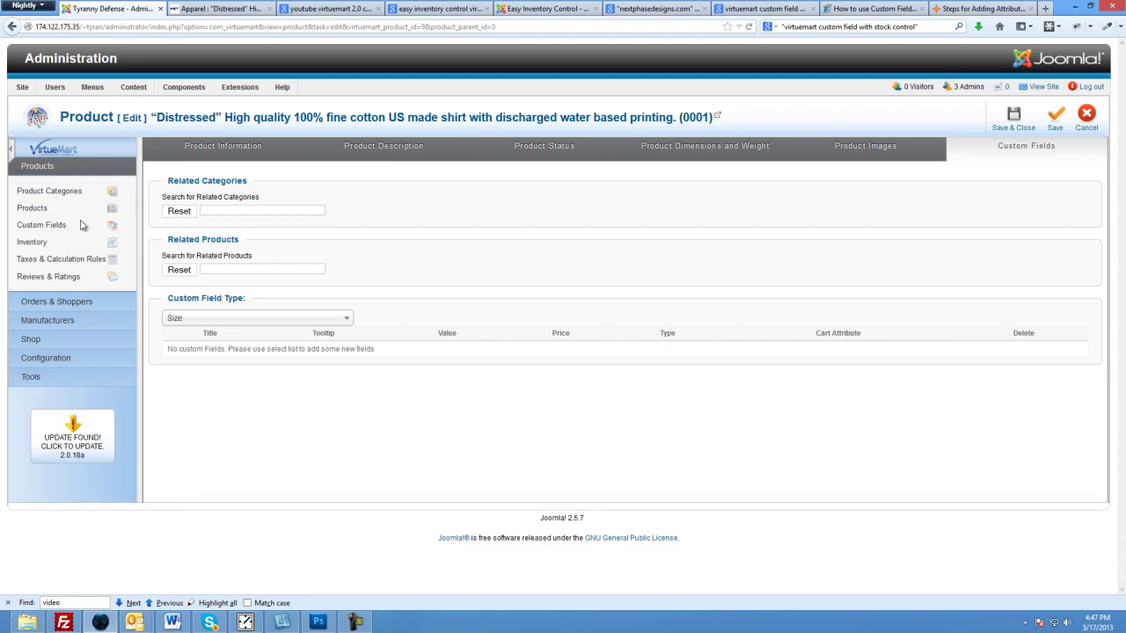
Examine the pricing and the Parent & Child Products section in the shirt's product information
click(204, 154)
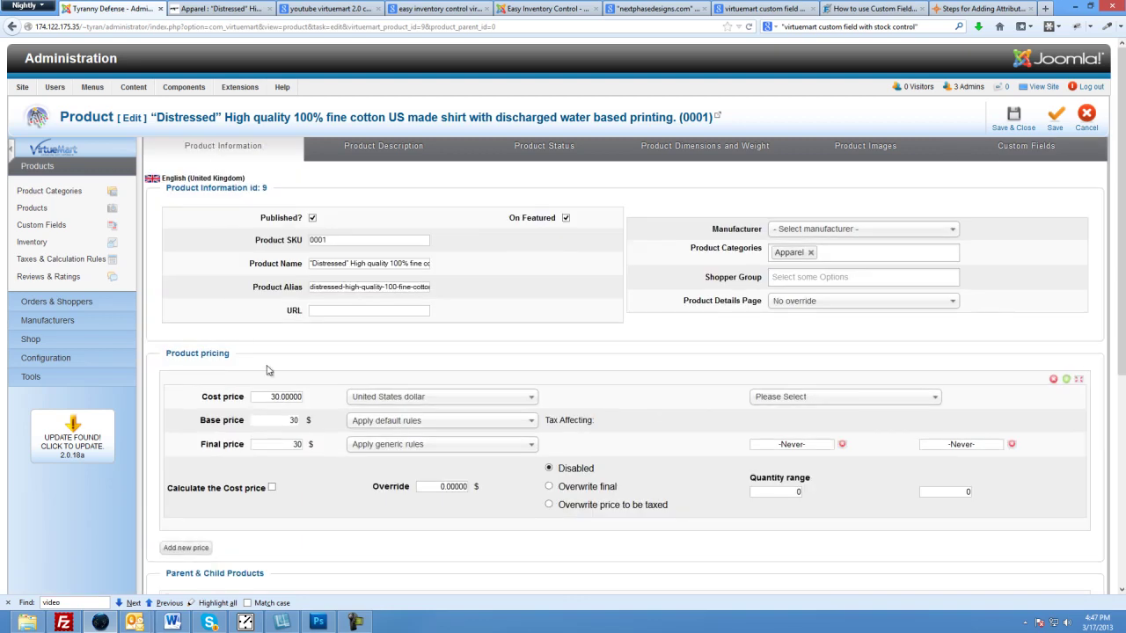
scroll(277, 384, down, 3)
scroll(277, 384, down, 1)
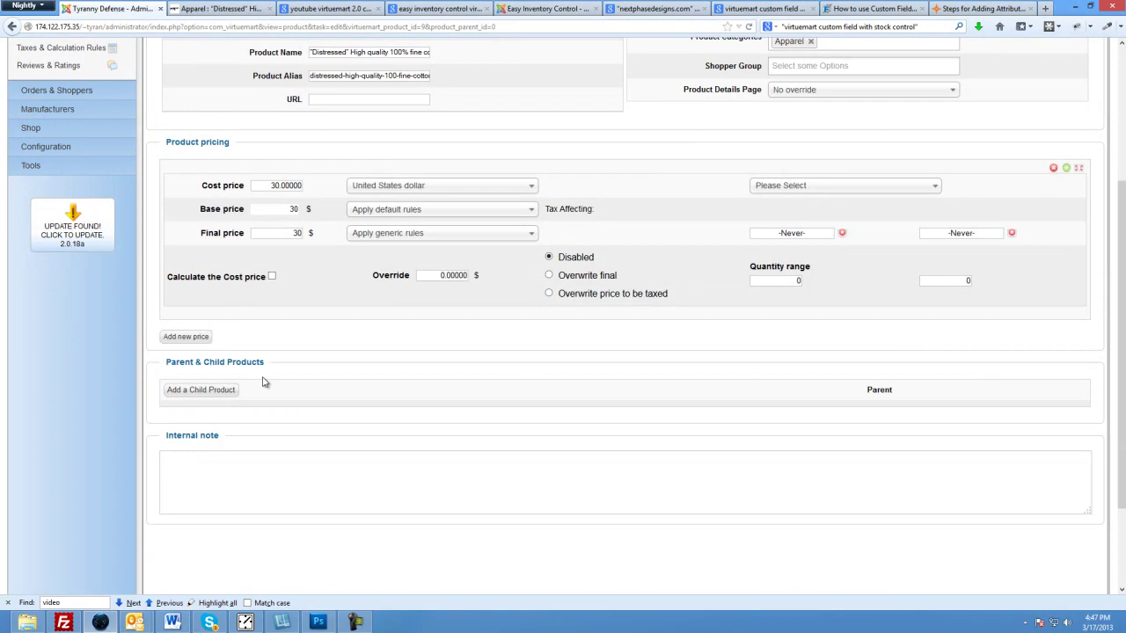
scroll(264, 383, down, 2)
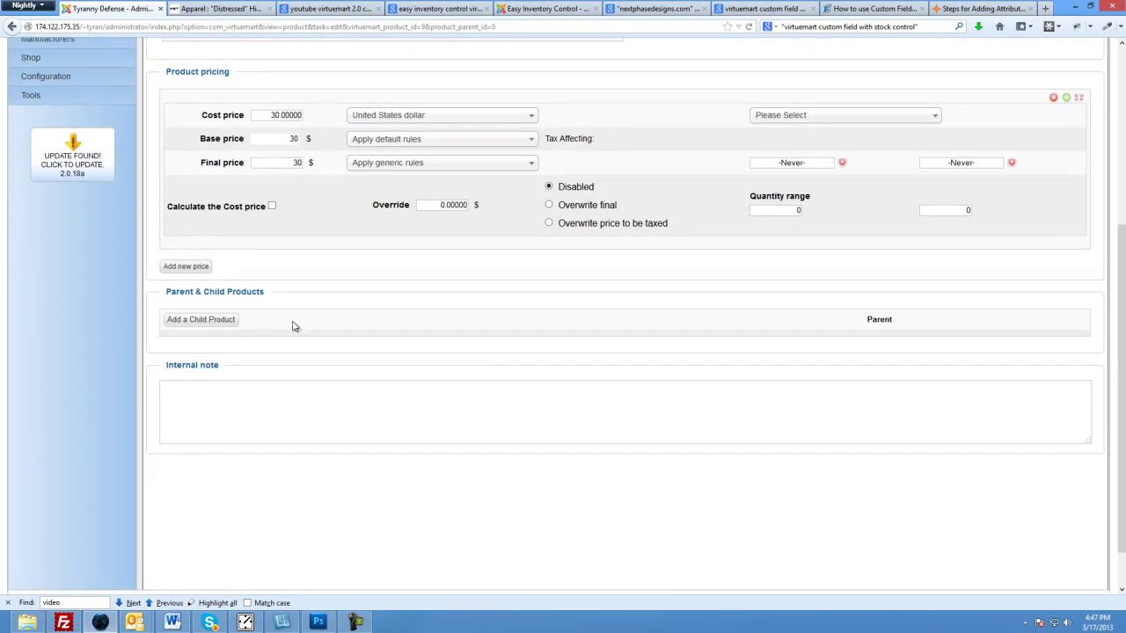
scroll(293, 334, up, 4)
scroll(285, 334, down, 3)
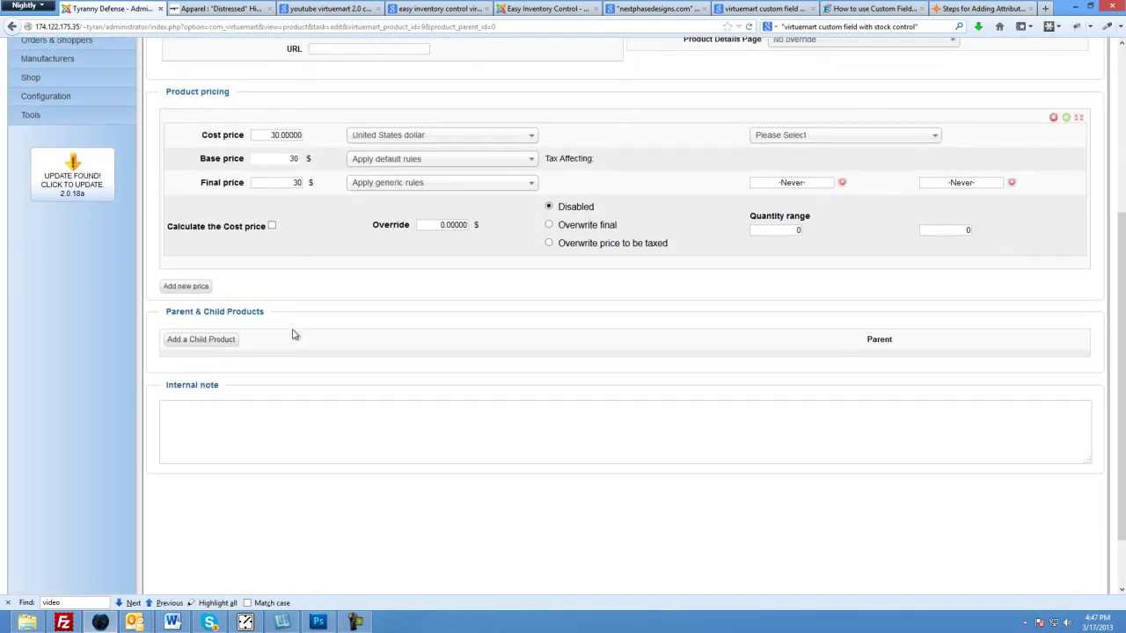
scroll(282, 335, up, 6)
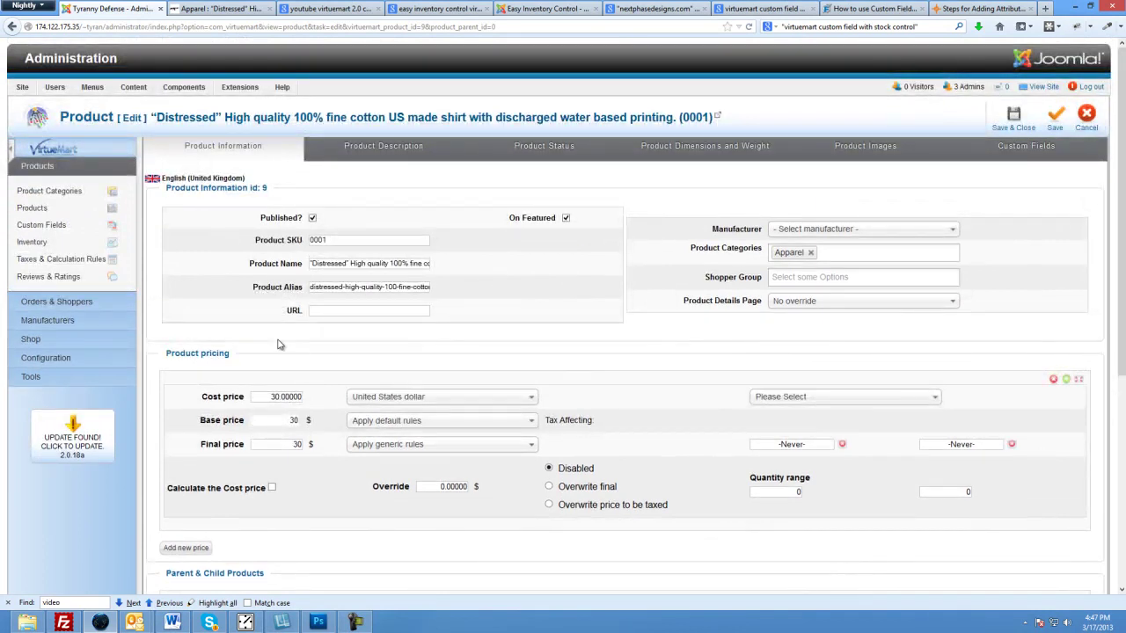
scroll(280, 345, down, 5)
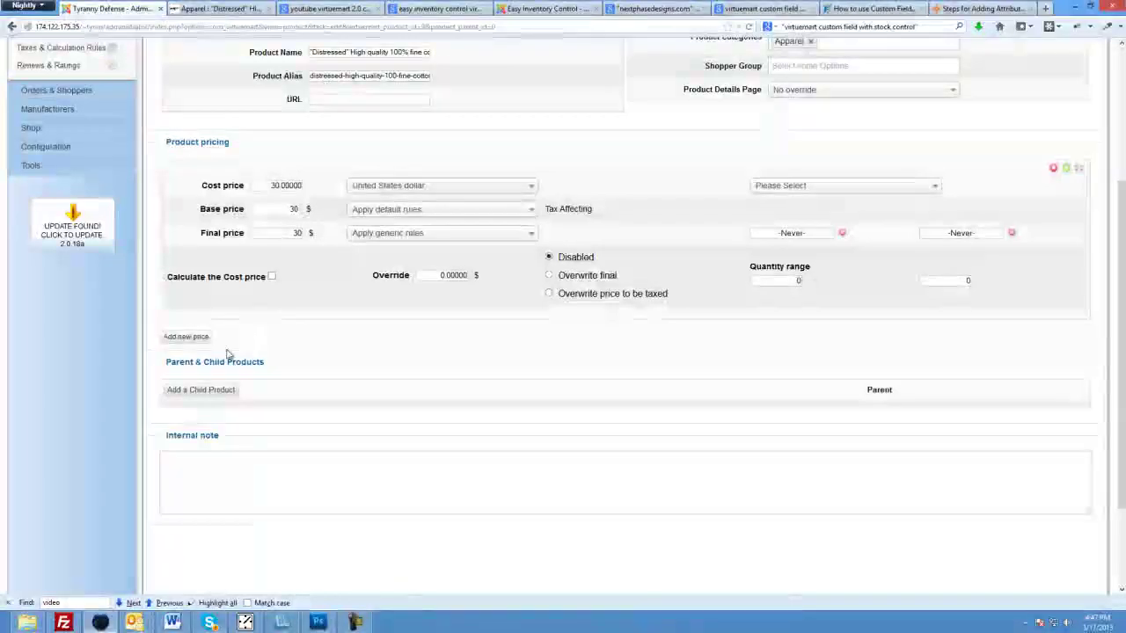
Add six child products to the "Distressed" shirt
click(200, 392)
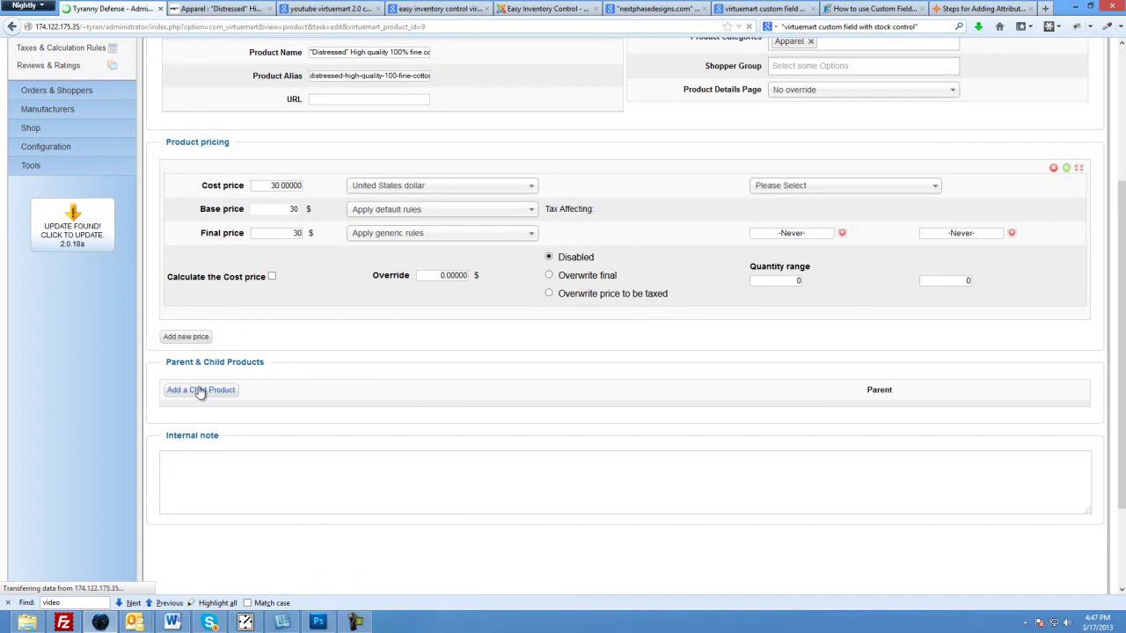
scroll(194, 408, down, 5)
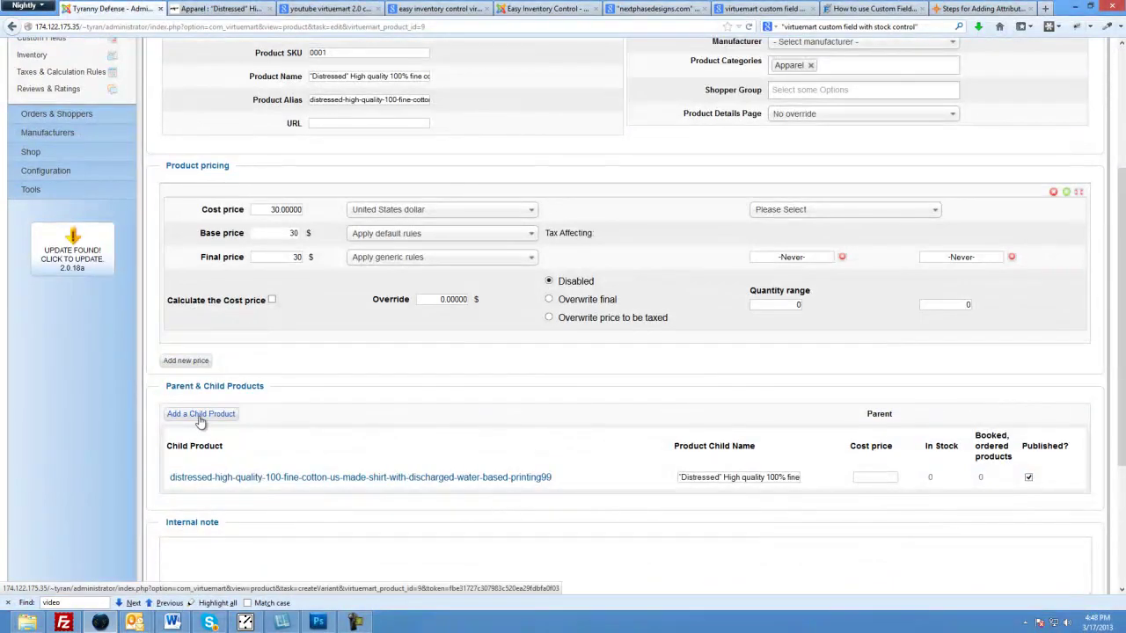
click(200, 420)
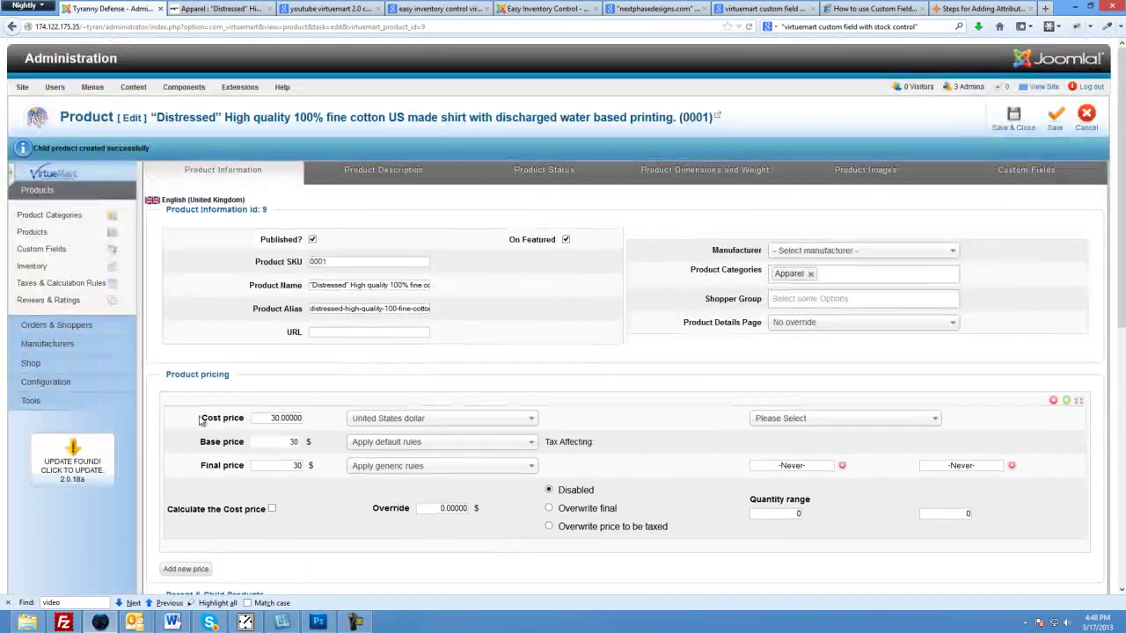
scroll(203, 420, down, 5)
click(204, 351)
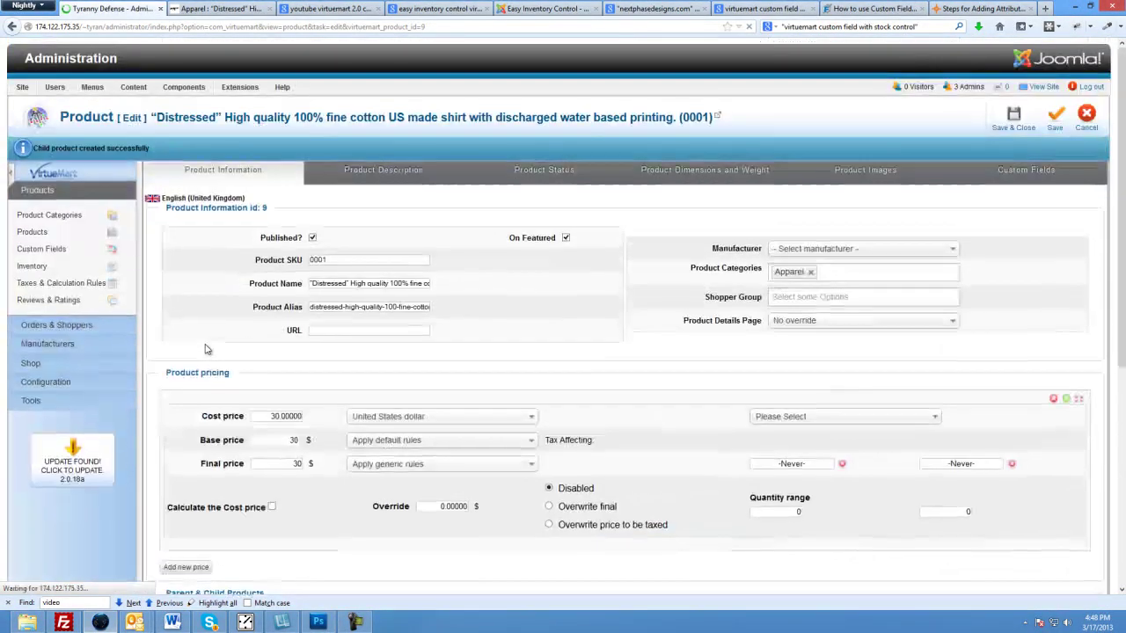
scroll(203, 343, down, 5)
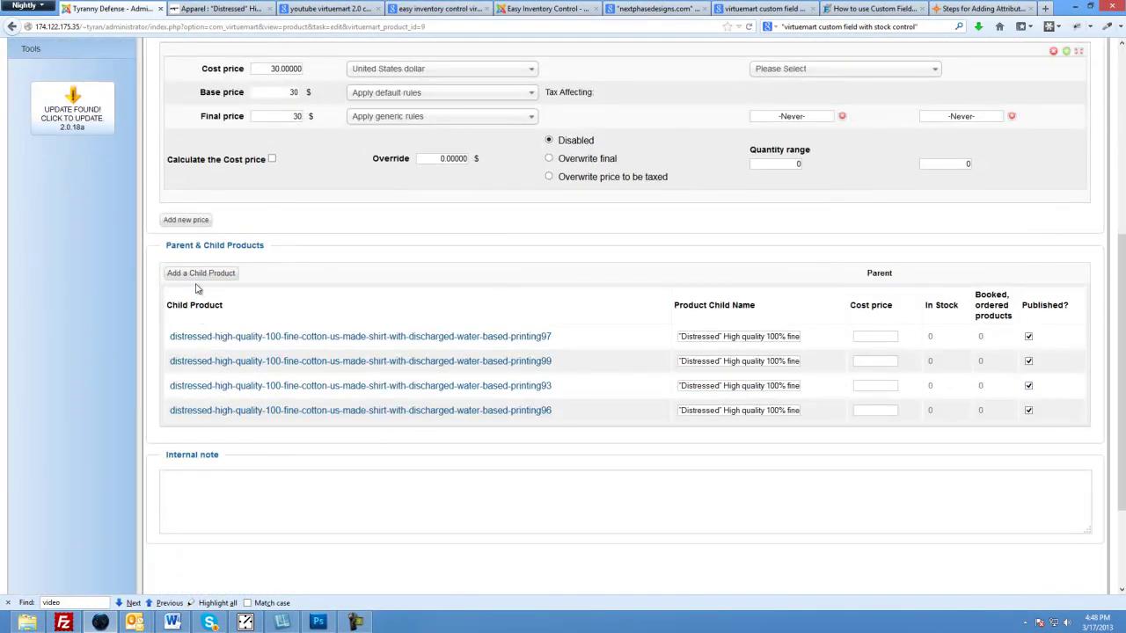
click(196, 278)
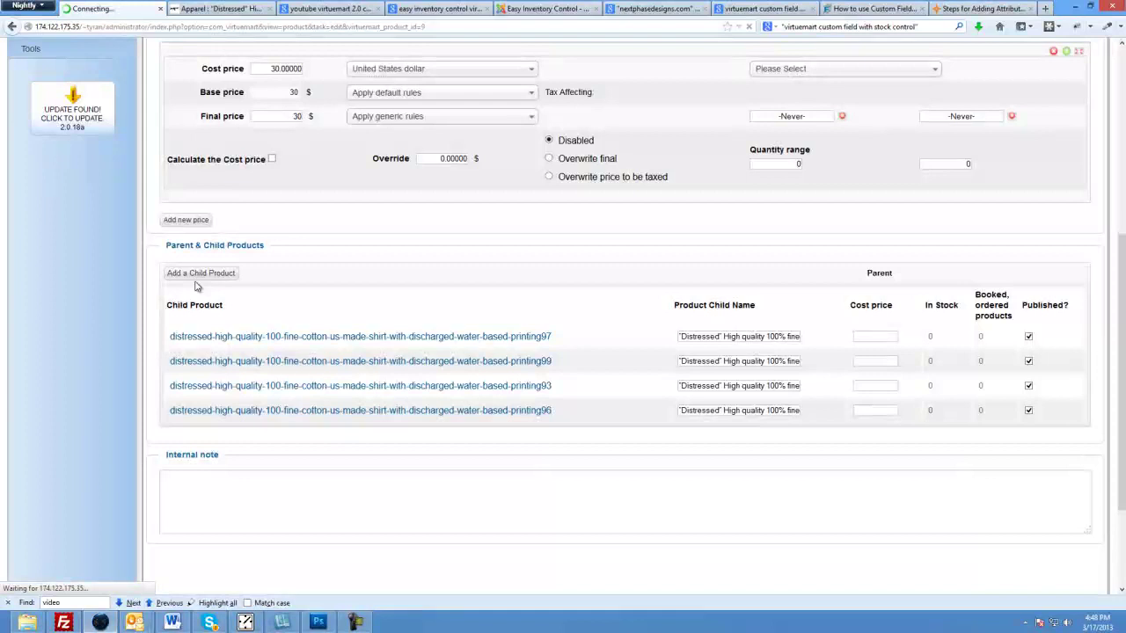
scroll(196, 287, down, 5)
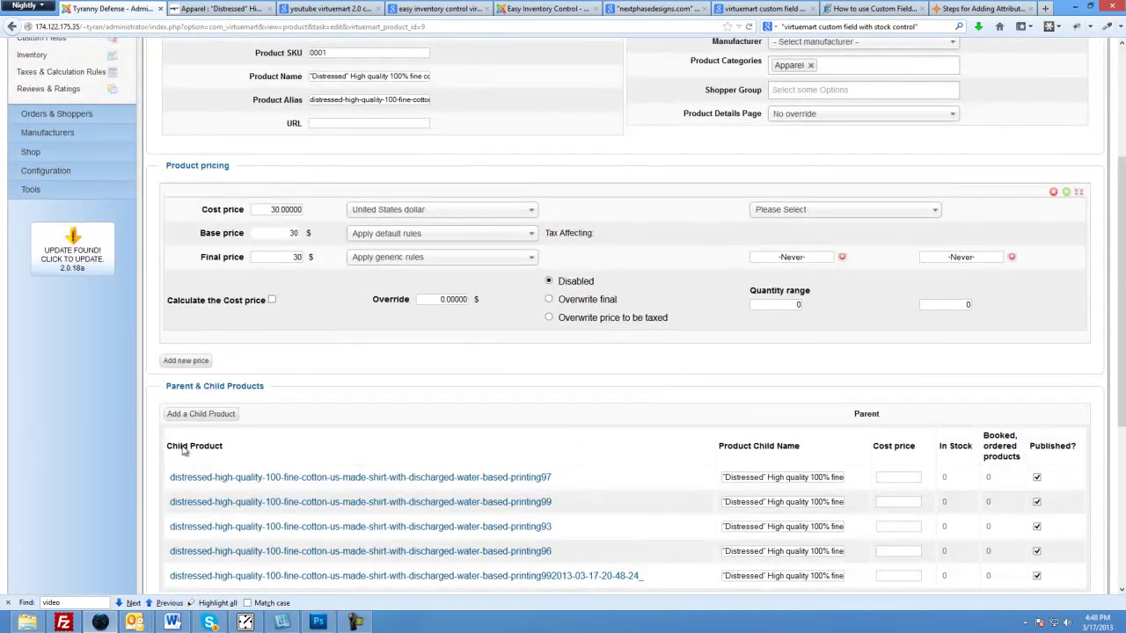
click(211, 413)
scroll(308, 402, down, 4)
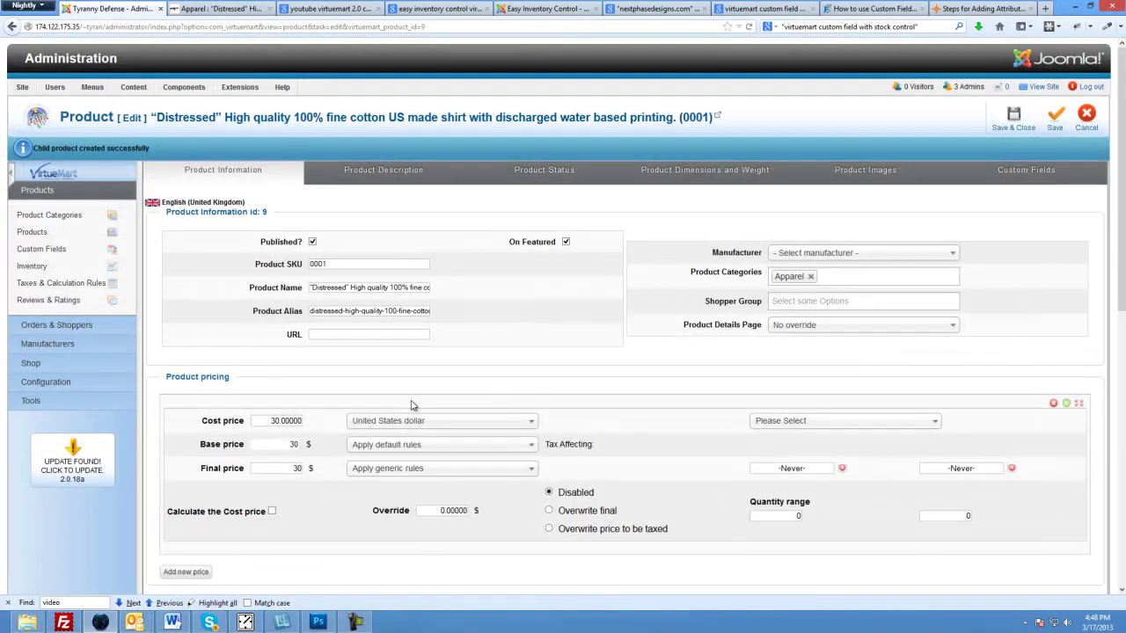
scroll(611, 386, down, 3)
scroll(616, 385, down, 4)
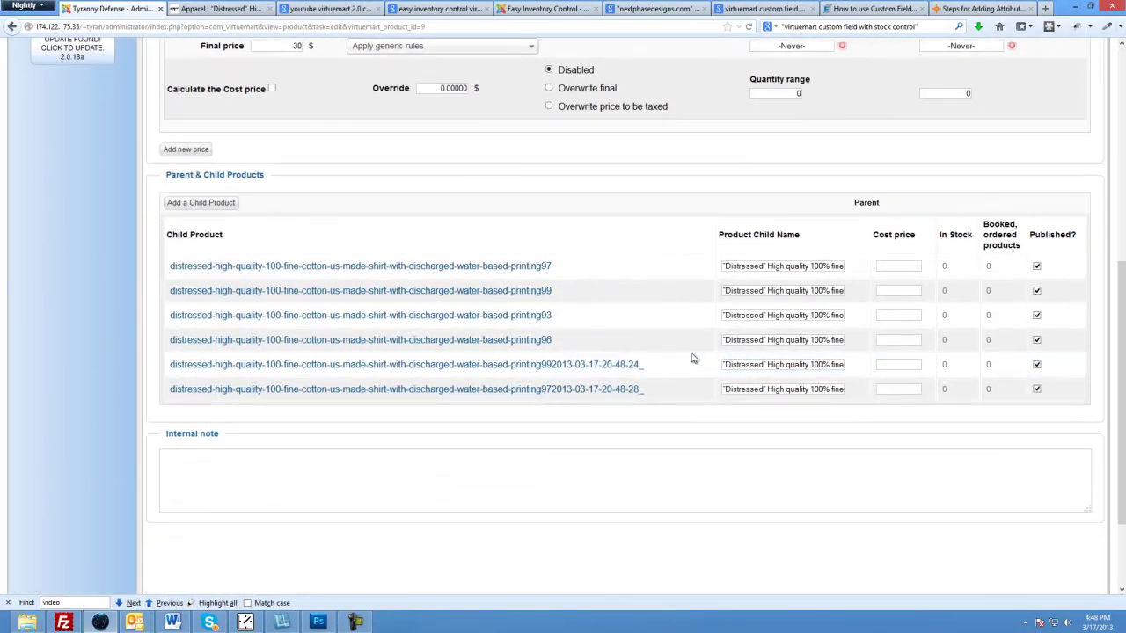
click(724, 266)
text(S)
key(BackSpace)
drag(766, 265, 785, 266)
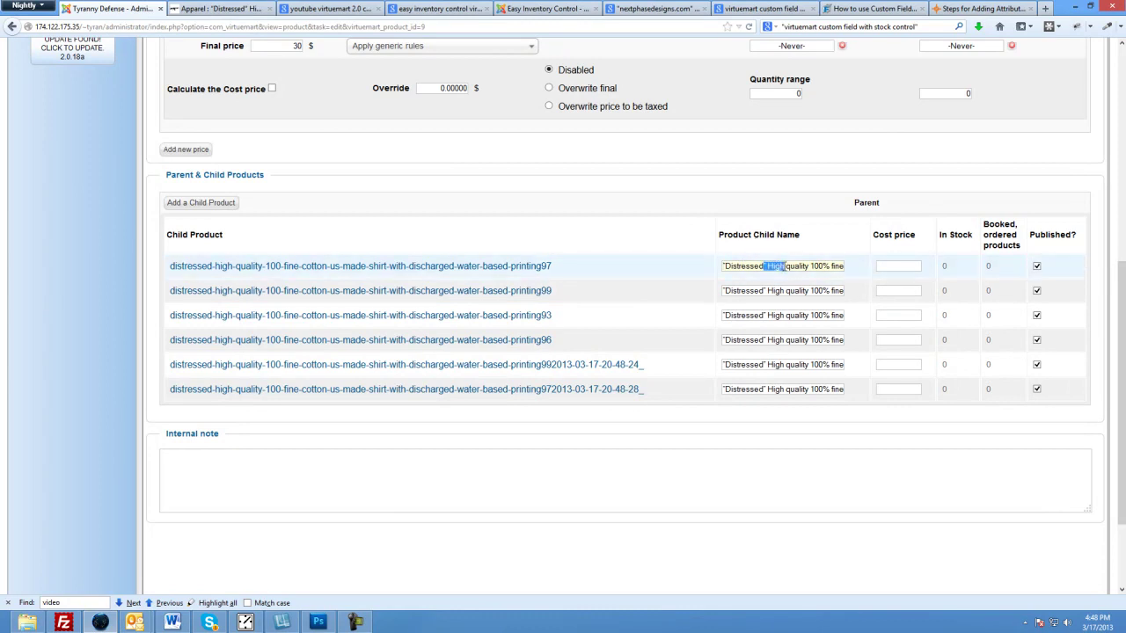
click(765, 290)
key(ctrl+a)
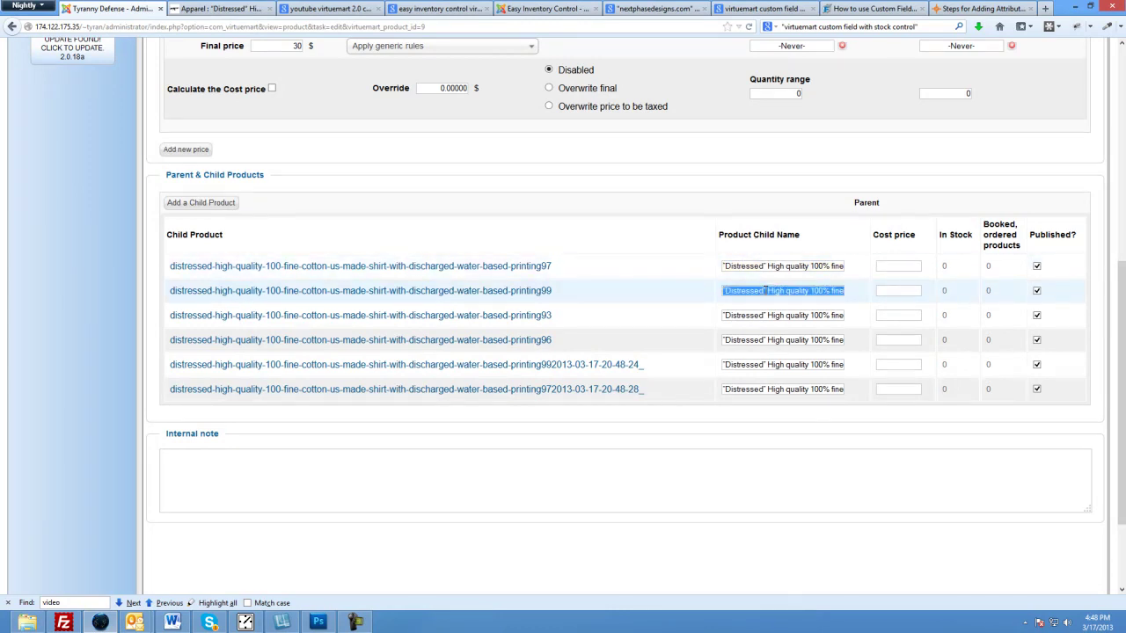
double_click(762, 317)
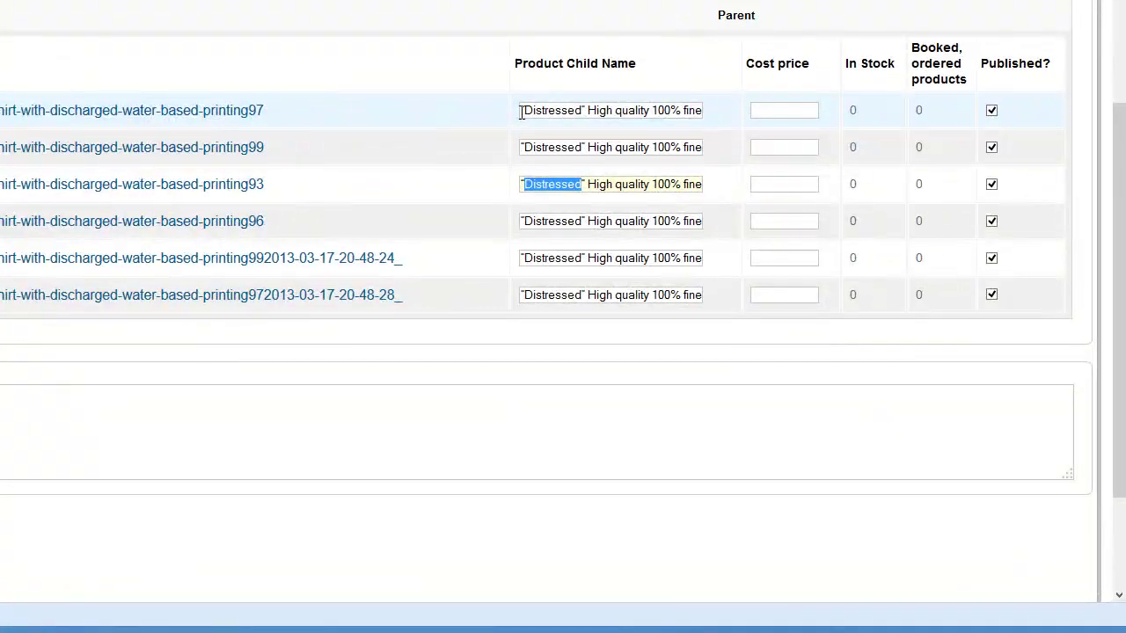
Prefix the first child product's name with "Small Black" and the second child product's name with "Medium Black"
click(724, 266)
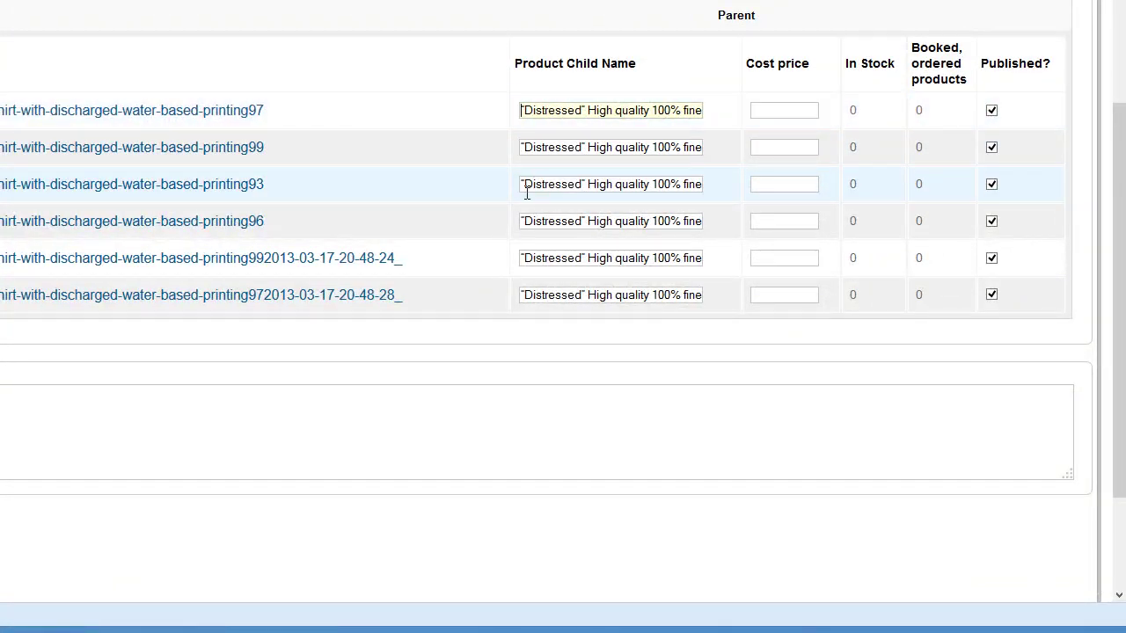
text(Sm)
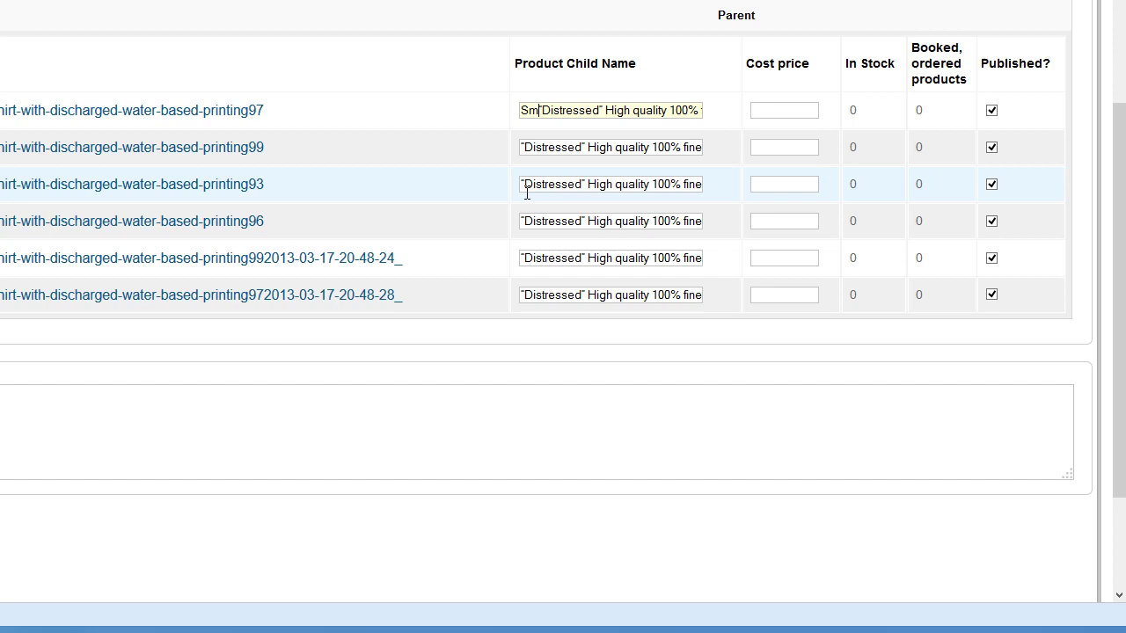
key(BackSpace)
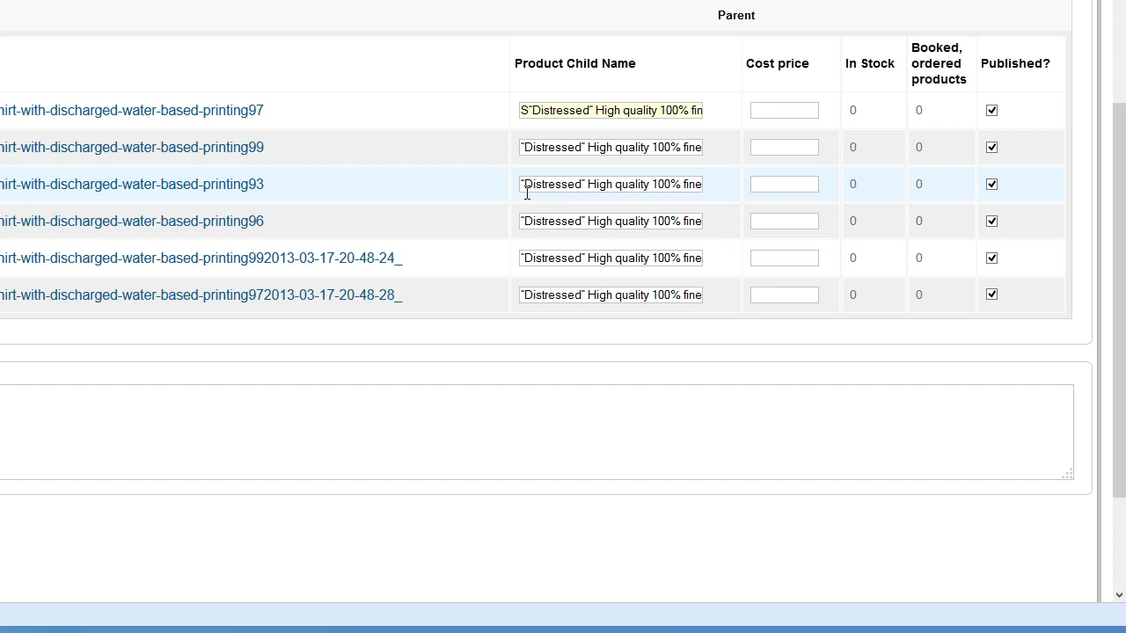
text(mall )
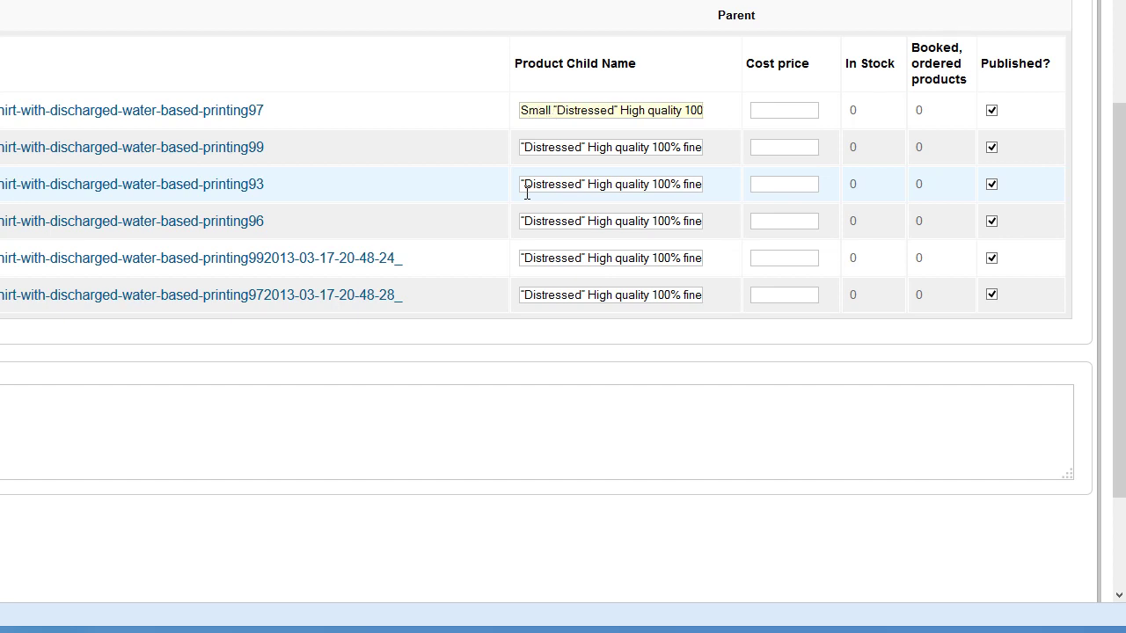
text(/ Bla)
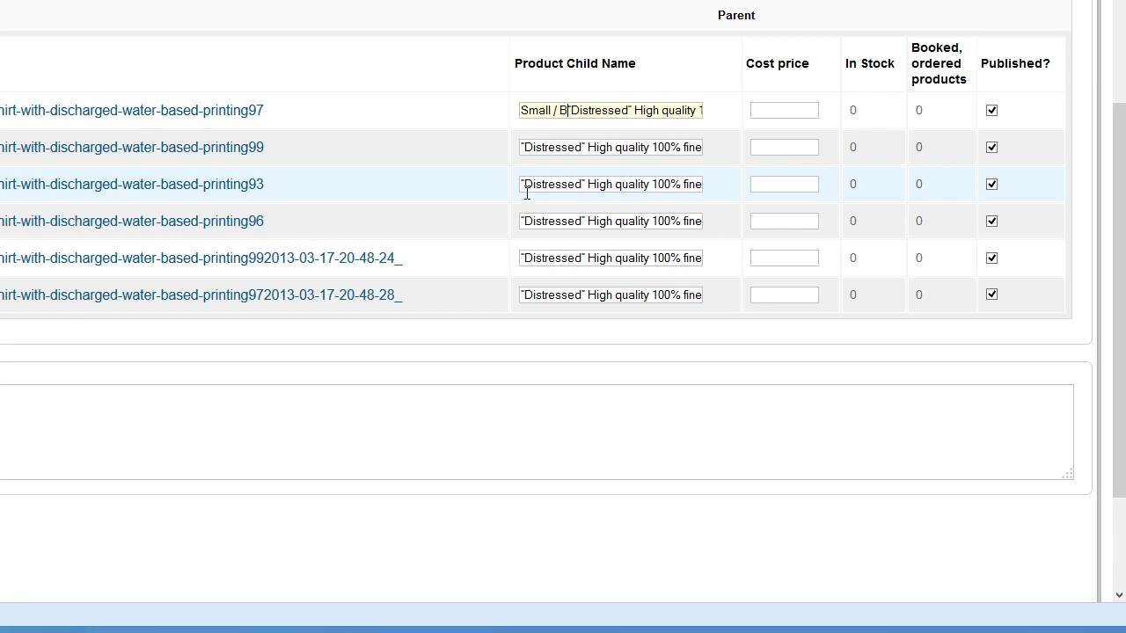
key(BackSpace)
key(BackSpace)
key(BackSpace)
key(BackSpace)
key(BackSpace)
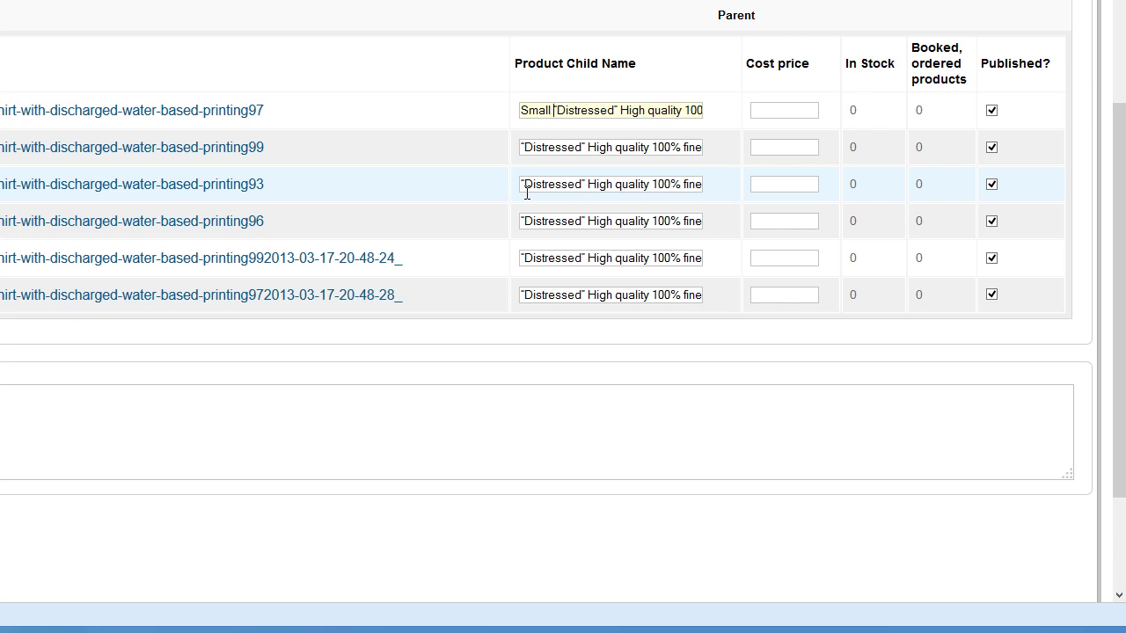
text(Black )
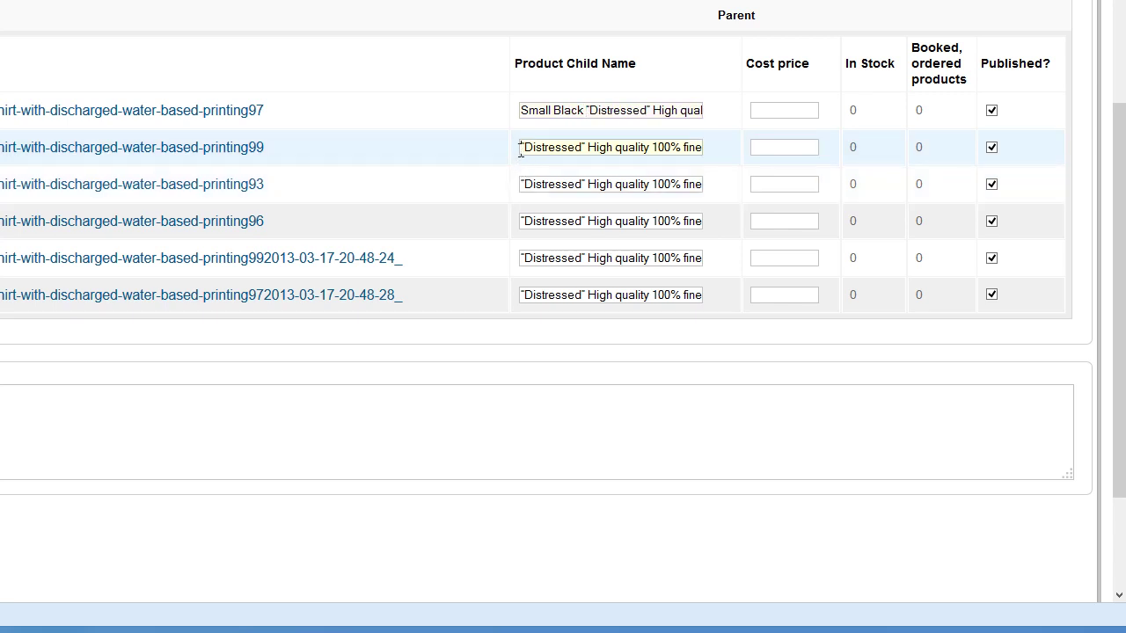
text(Medium B)
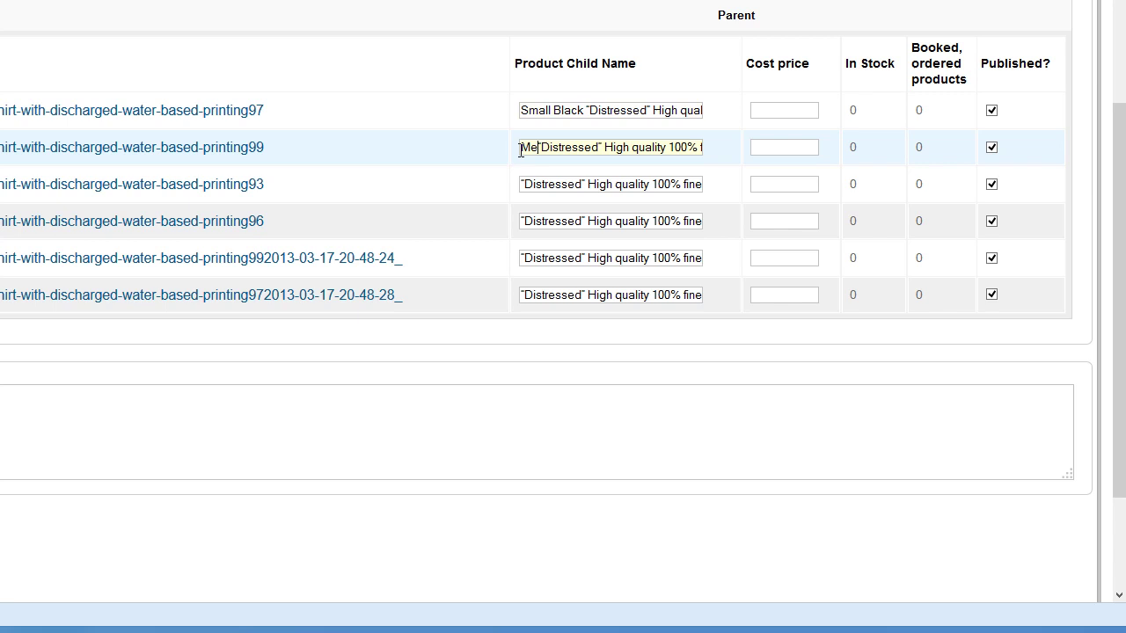
text(lack )
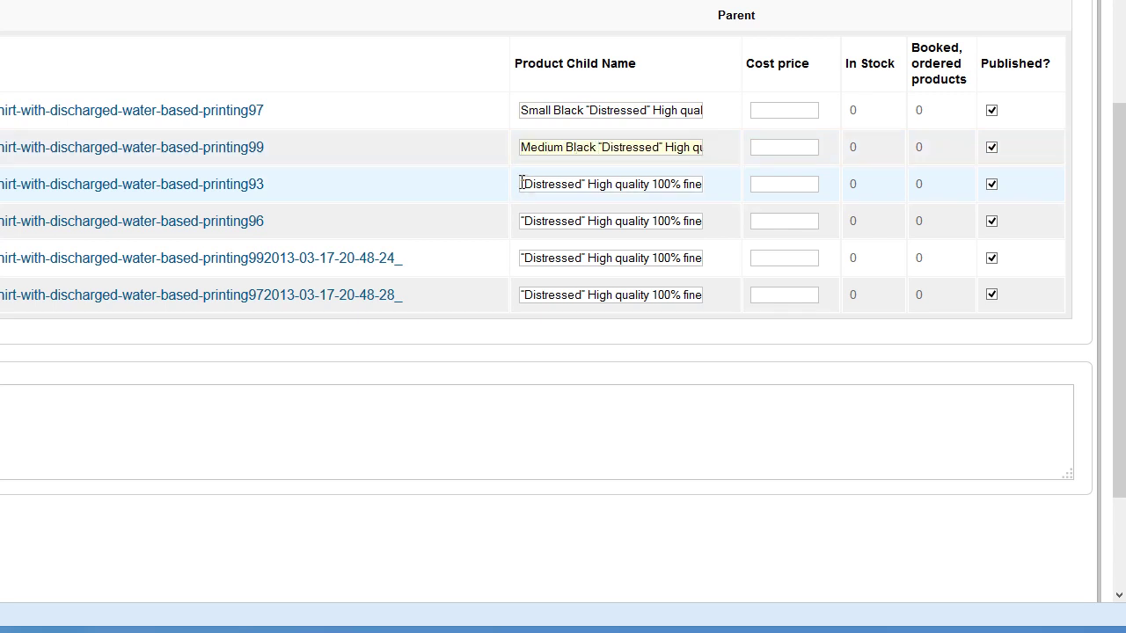
Prefix the third child product's name with "Large Black" and the fourth child product's name with "XL Black"
text(Large B)
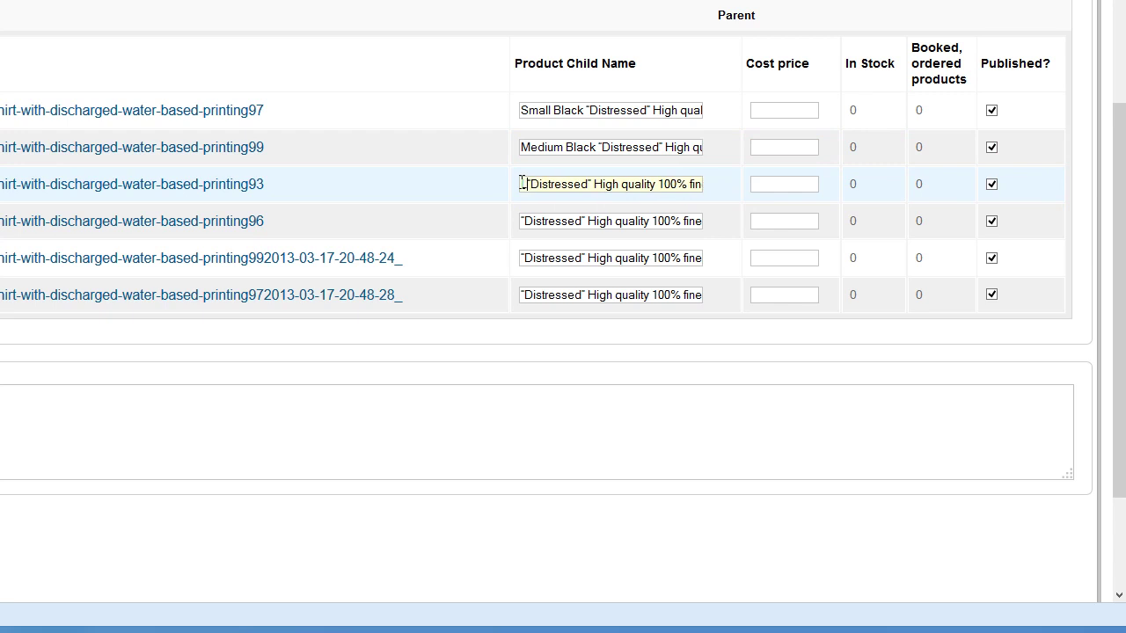
text(lack )
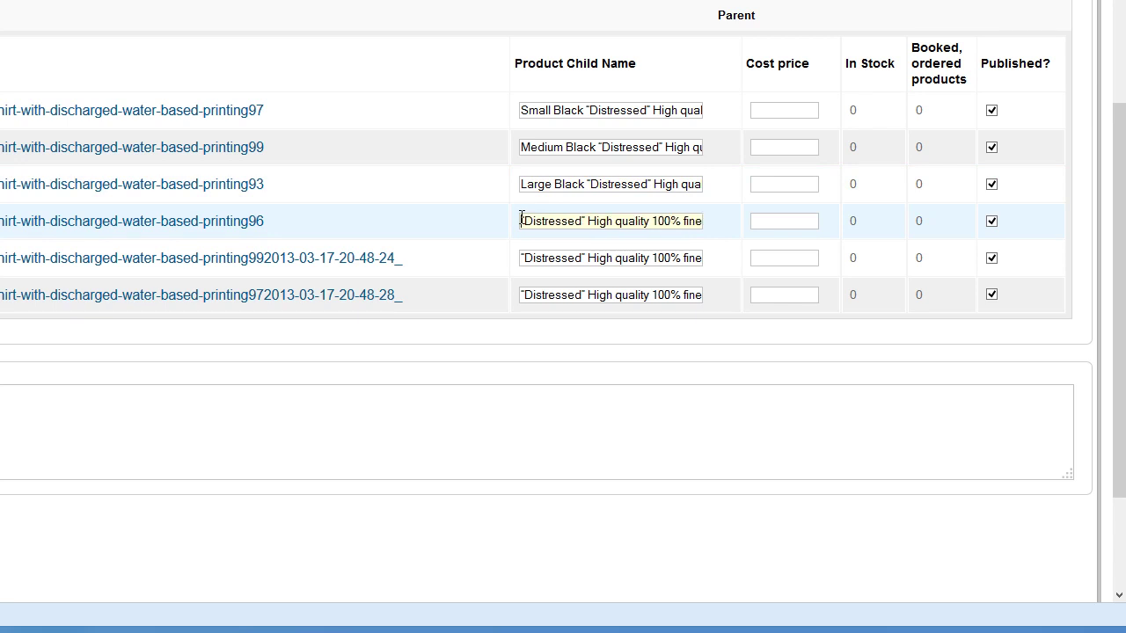
text(XL Bl)
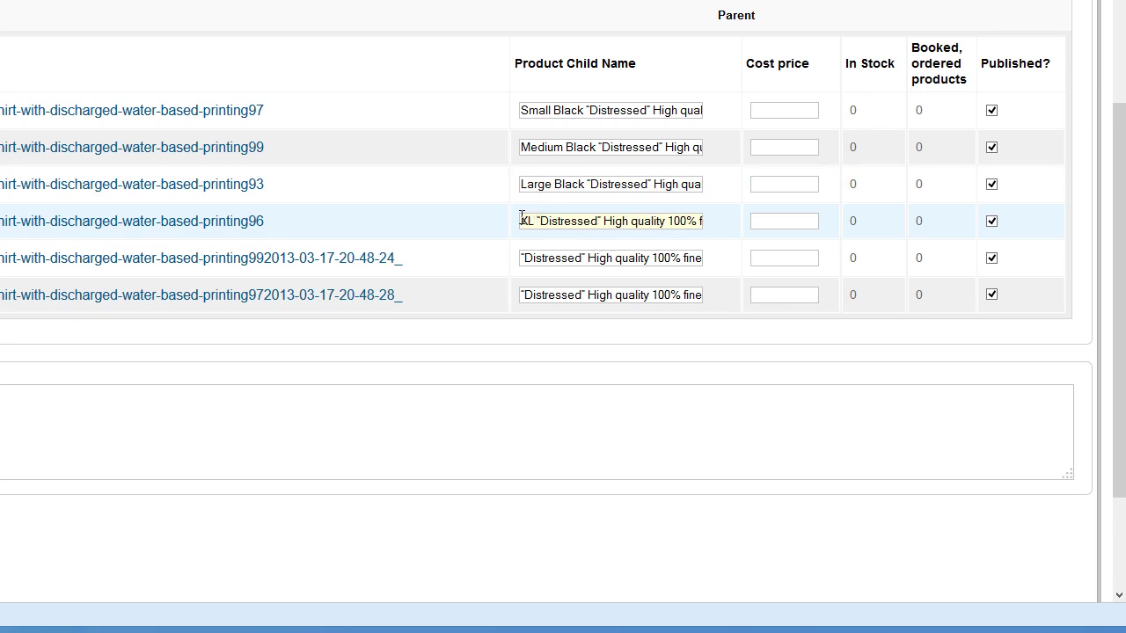
text(ack)
Prefix the fifth child product's name with "2XL Black" and the sixth child product's name with "3XL Black"
click(520, 258)
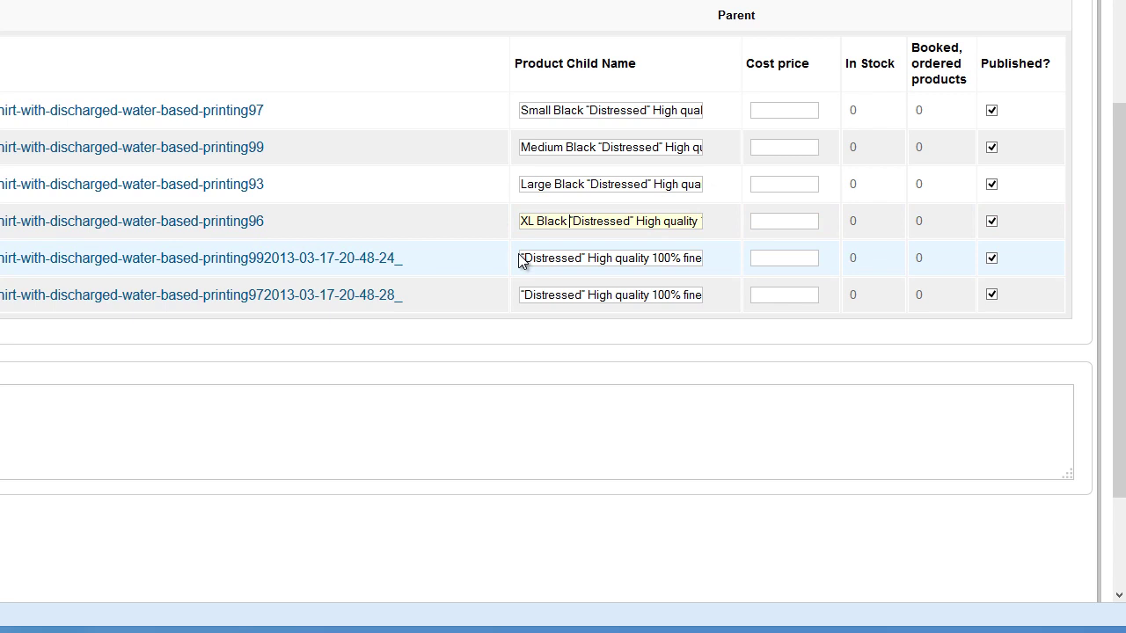
text(2XL )
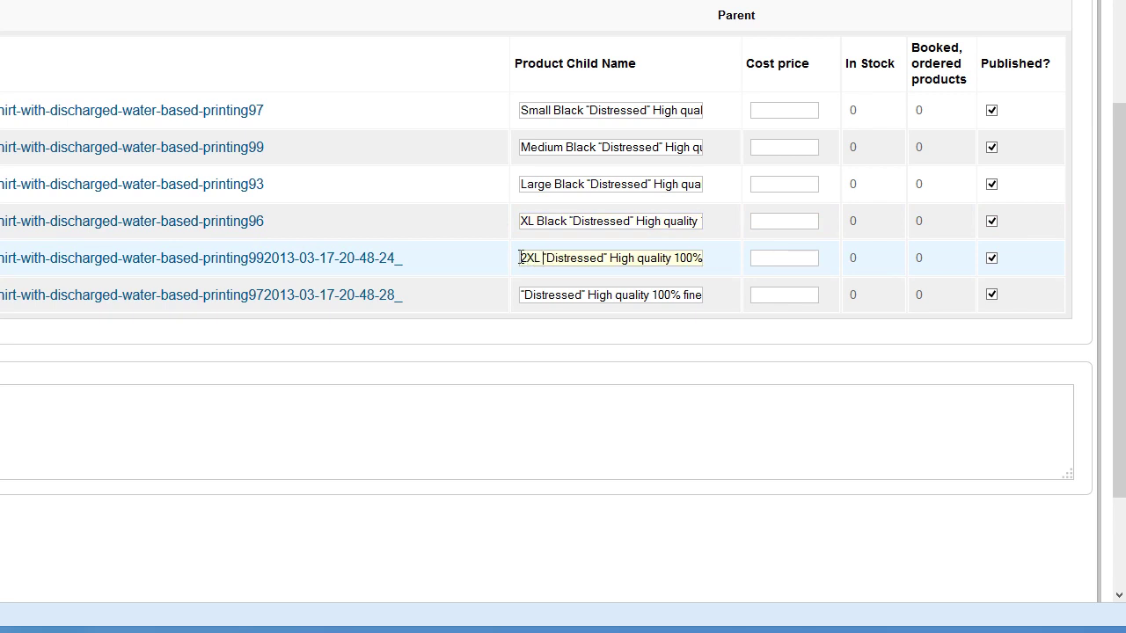
text(Black )
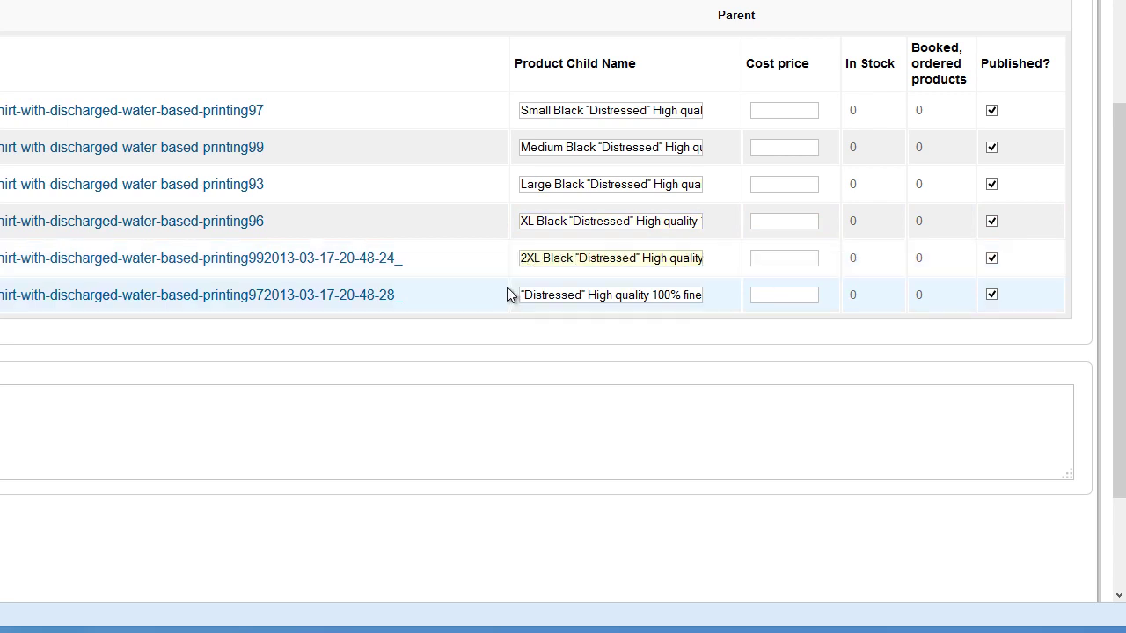
text(3)
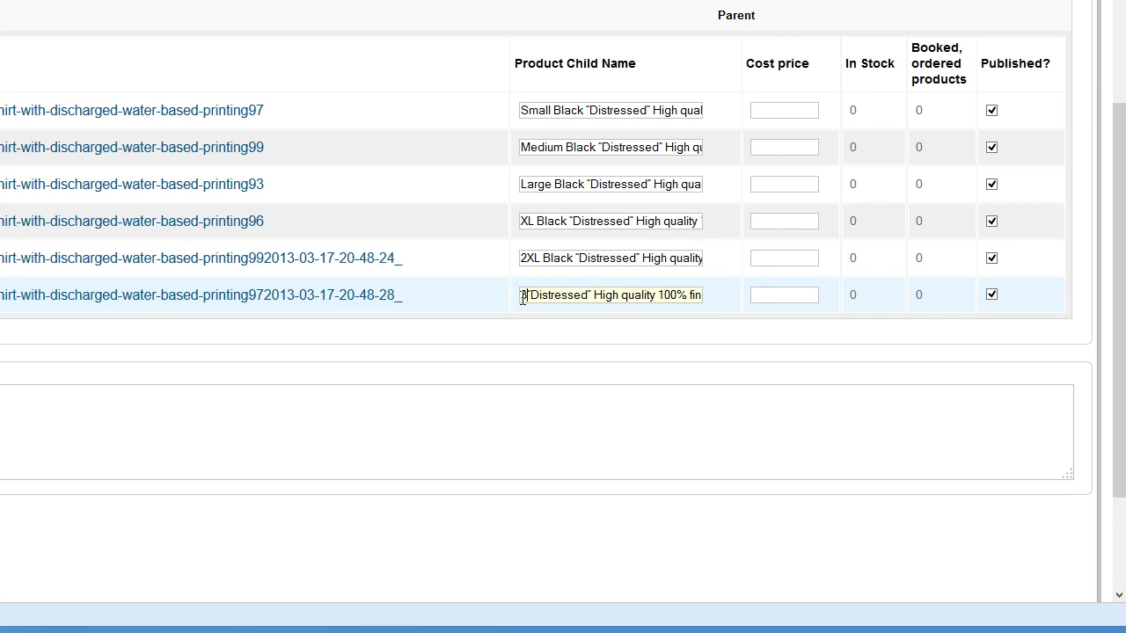
text(XL)
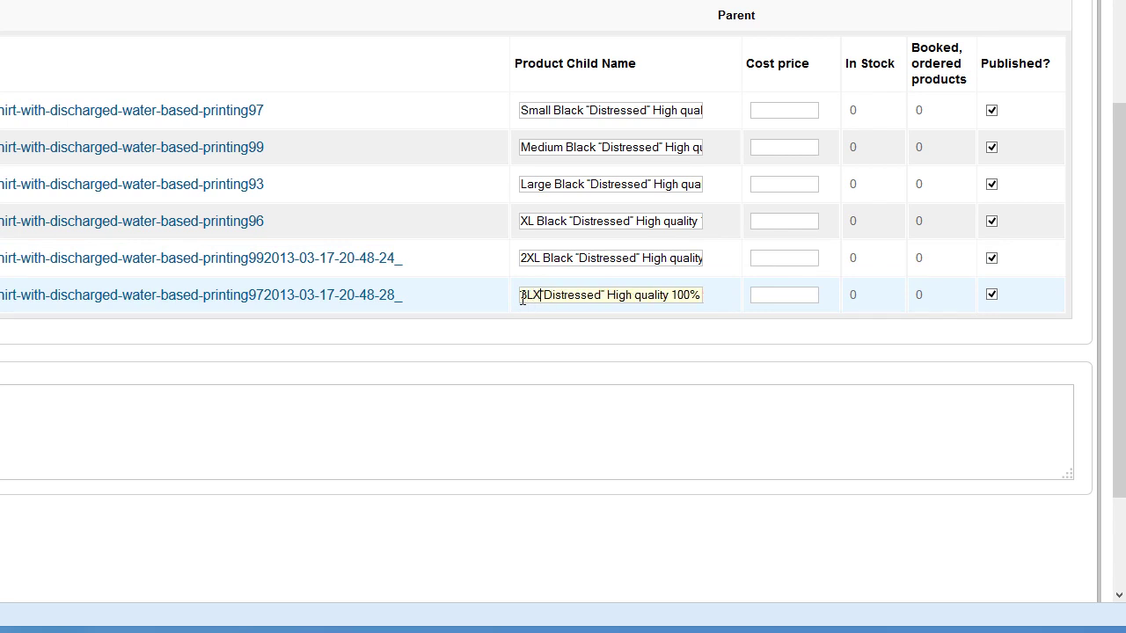
key(BackSpace)
key(BackSpace)
text(XL Bla)
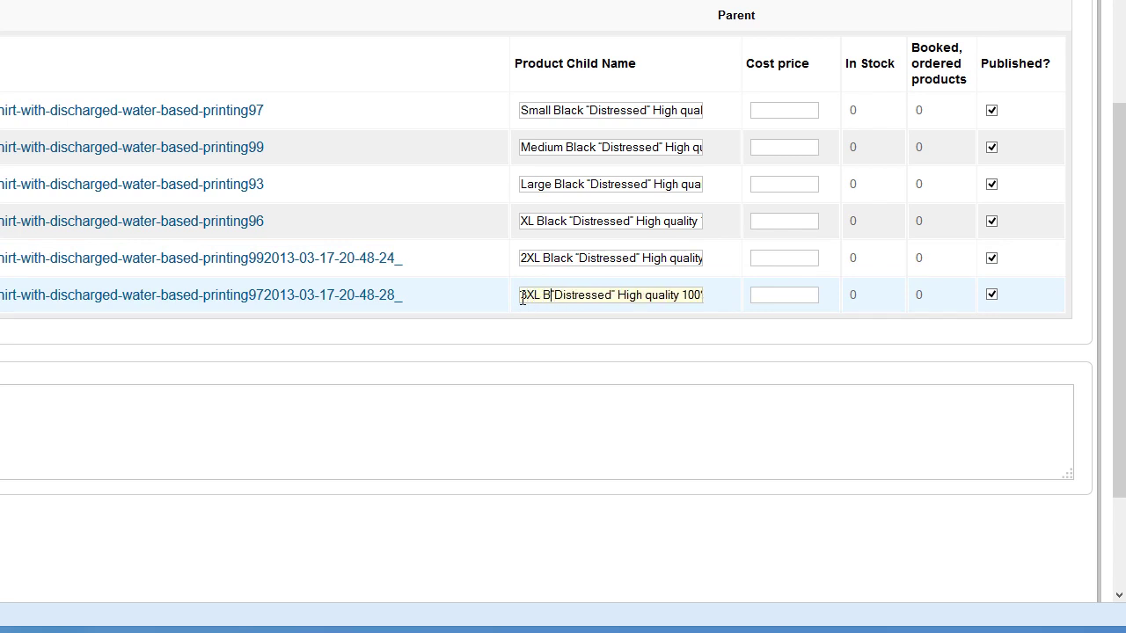
text(ck)
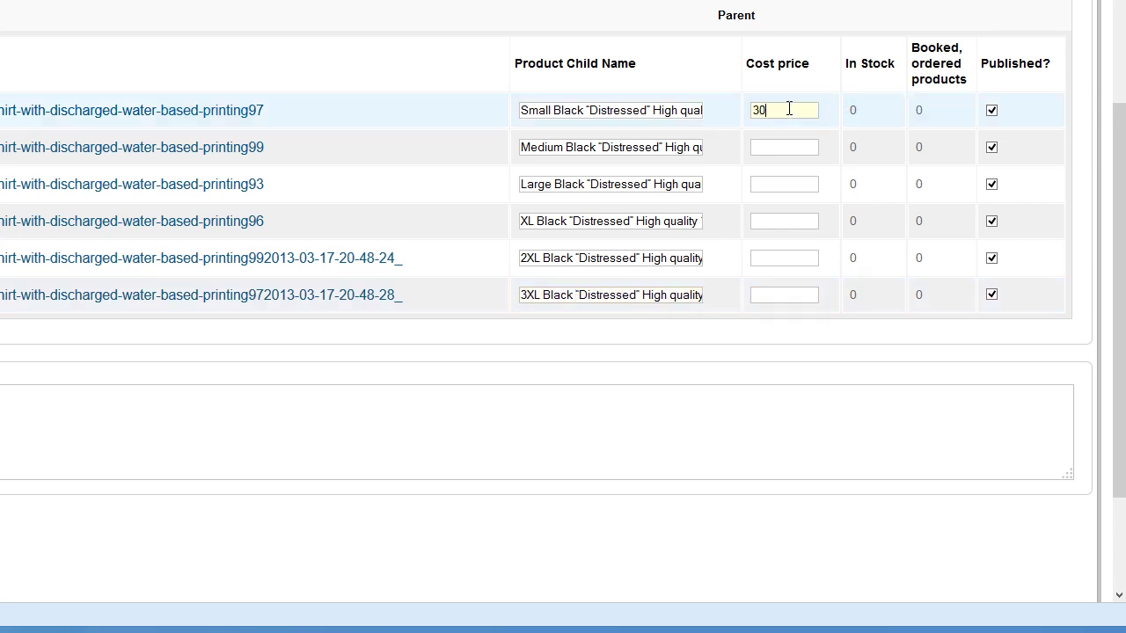
Set the cost price of the Small, Medium, Large and XL Black child products to 30
key(Tab)
key(Tab)
key(Tab)
key(Tab)
text(30)
key(Tab)
key(Tab)
text(30)
key(Tab)
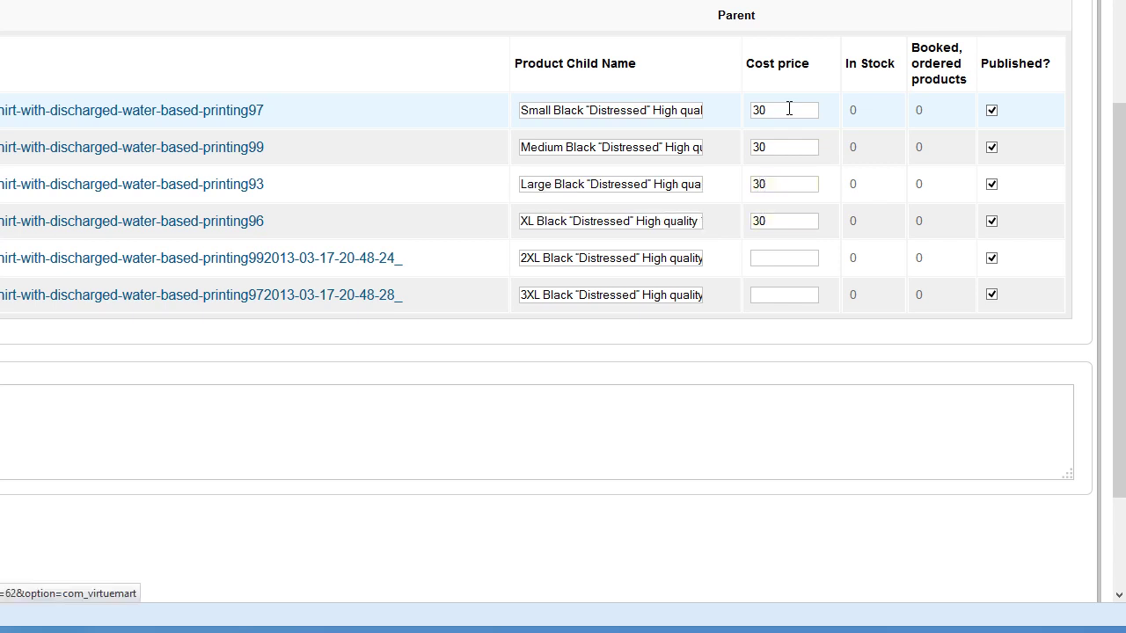
Set the cost price of the 2XL and 3XL Black child products to 35, and save and close the parent product
key(Tab)
key(Tab)
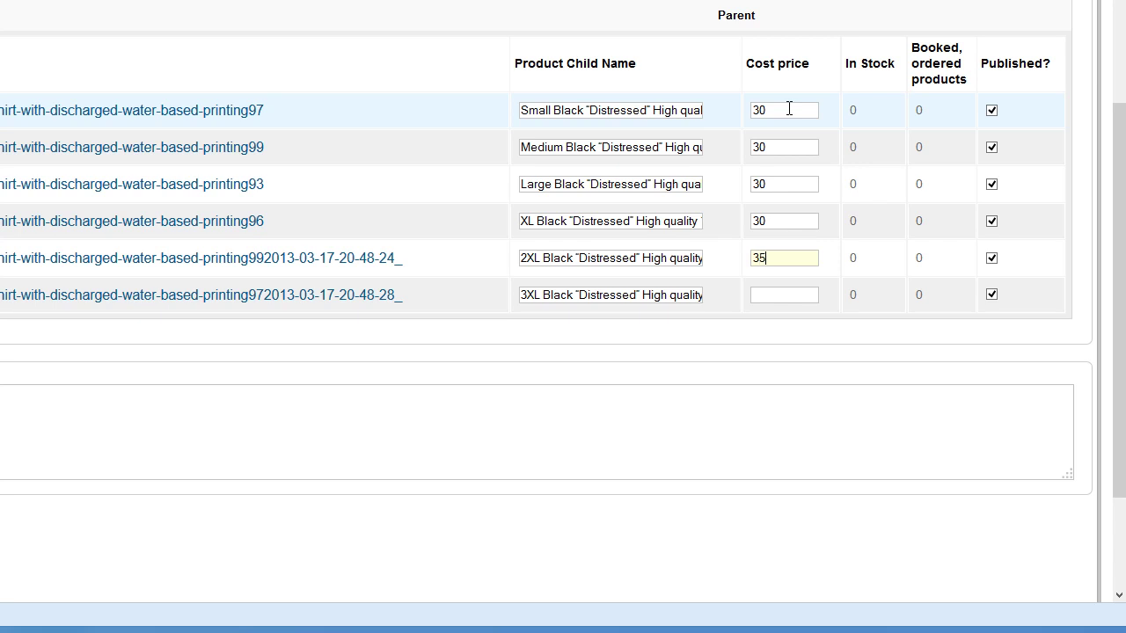
key(Tab)
key(Tab)
key(Tab)
text(30)
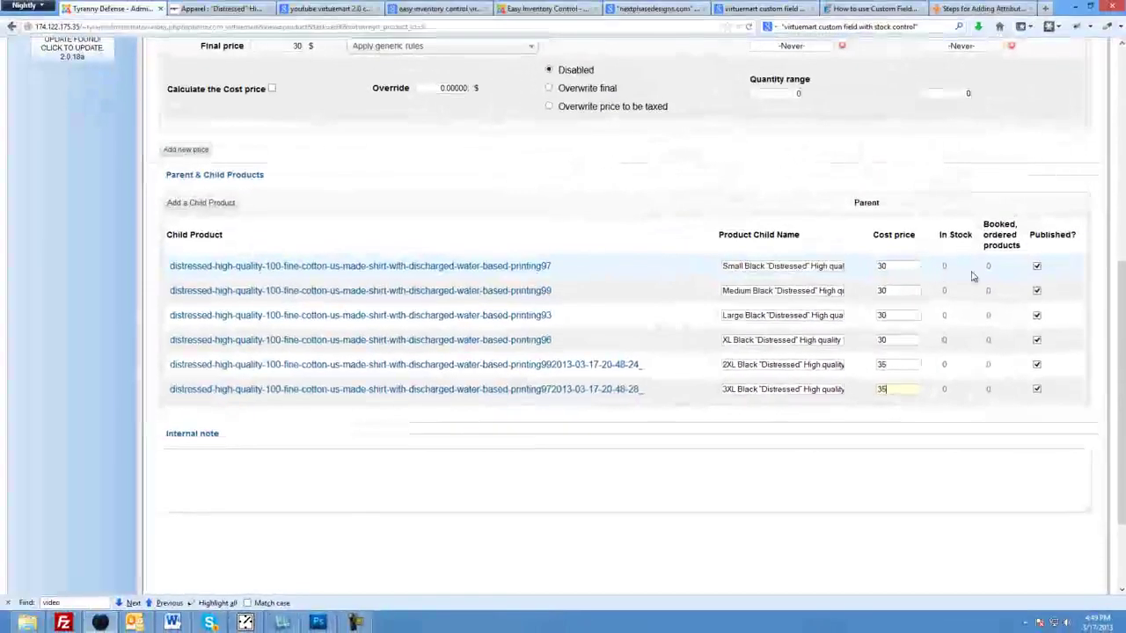
scroll(996, 157, up, 3)
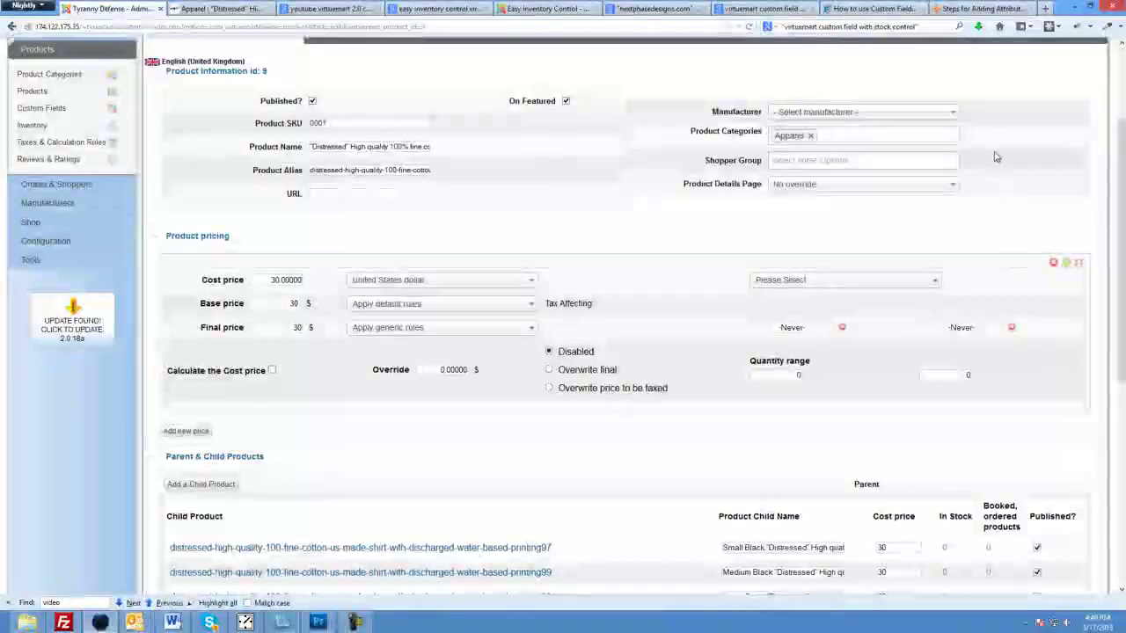
scroll(1012, 234, up, 3)
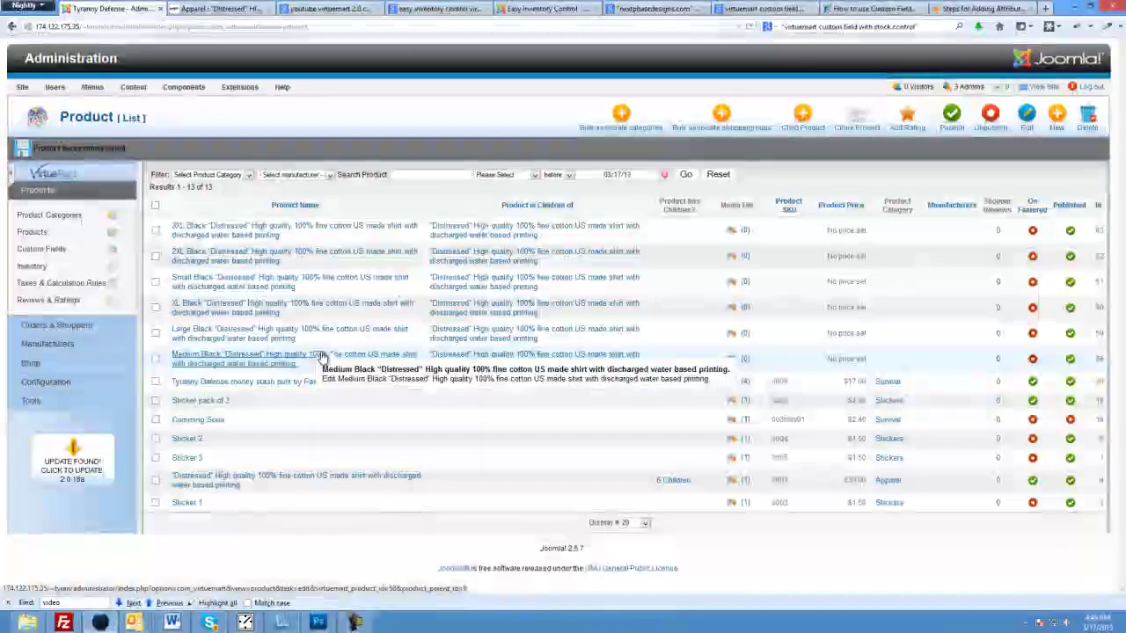
Open the 3XL Black "Distressed" child product and set its cost price currency to United States dollar
click(195, 231)
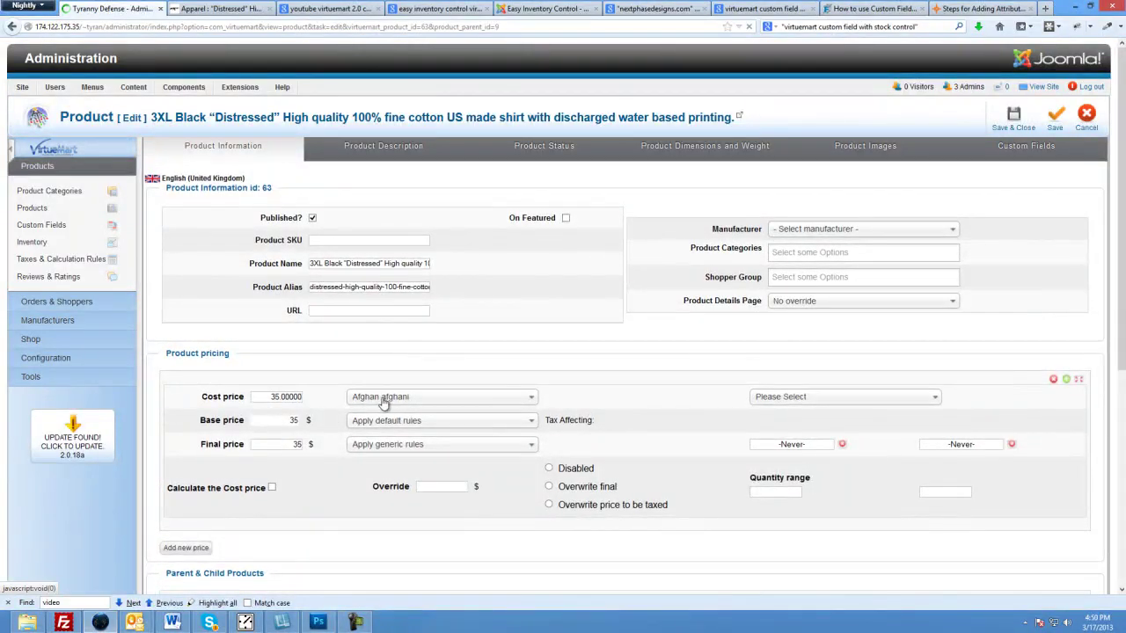
click(383, 400)
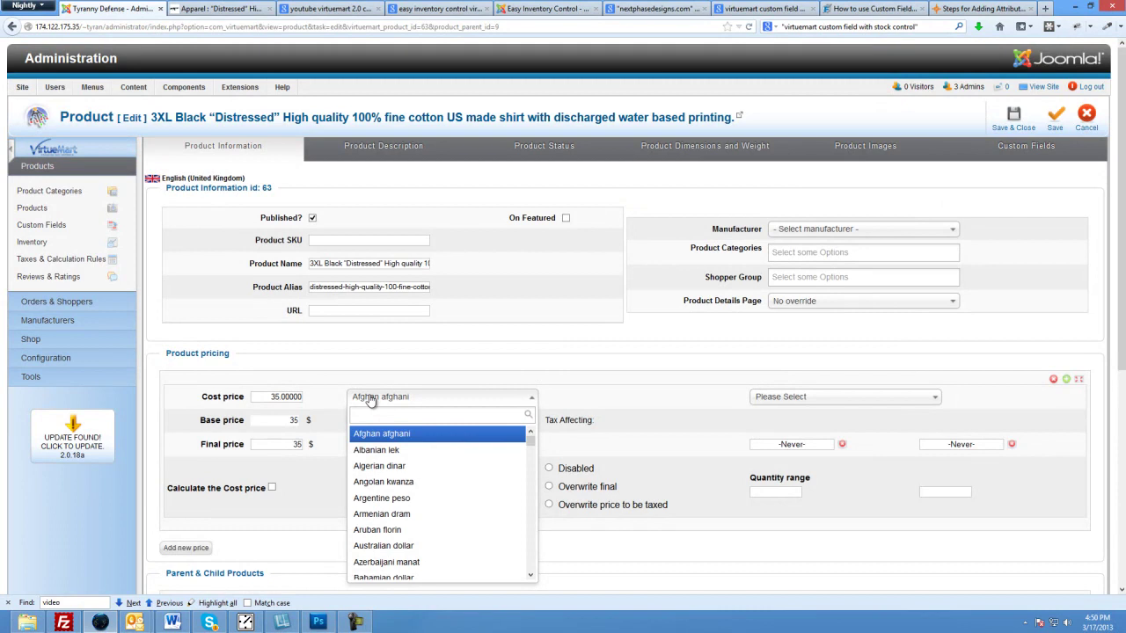
text(un)
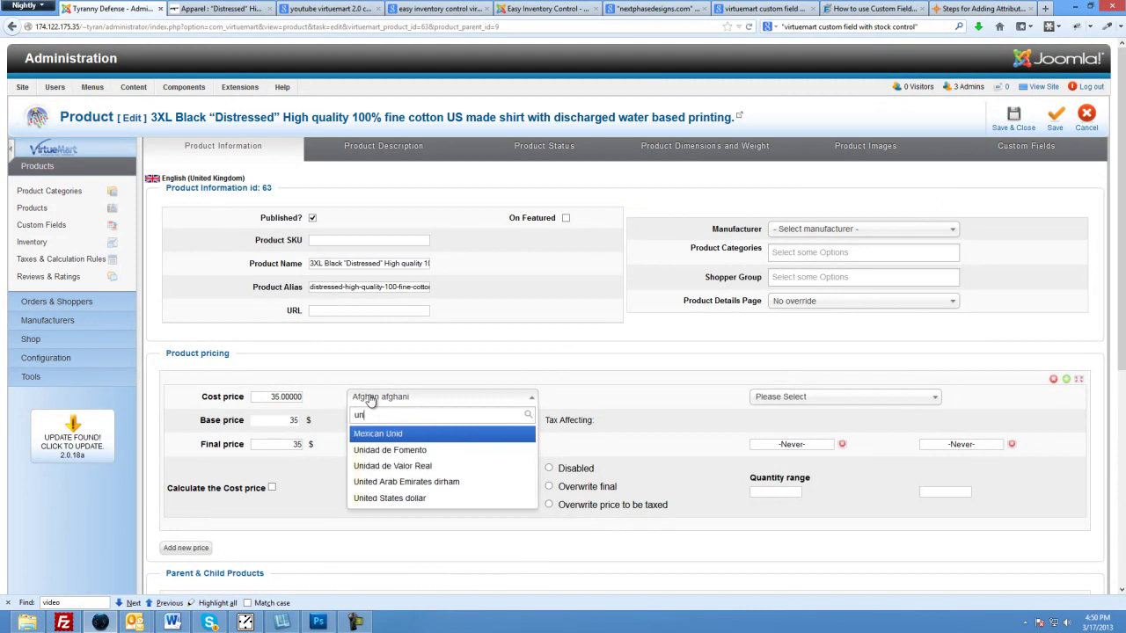
click(407, 498)
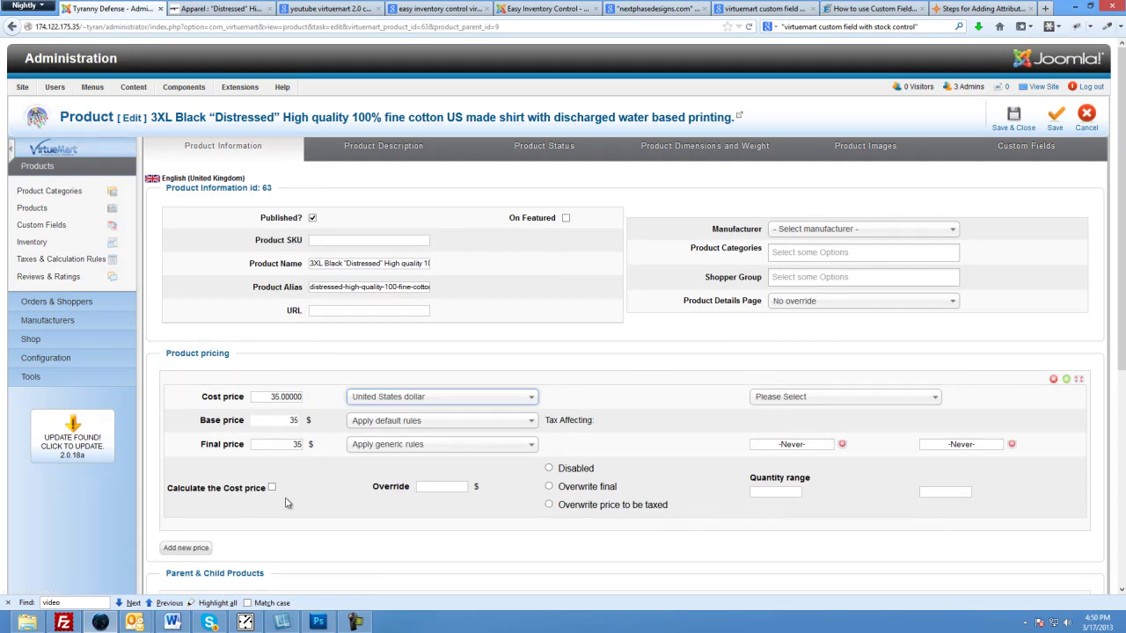
Set the 3XL Black child product's In Stock quantity to 5, and save and close it
scroll(282, 478, down, 3)
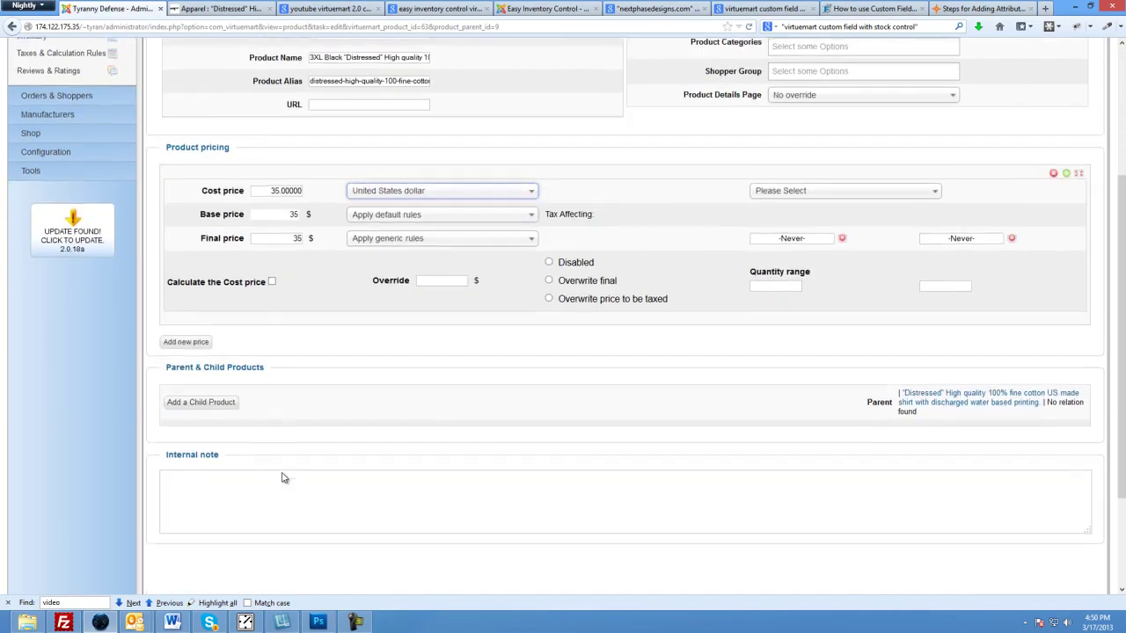
scroll(281, 478, up, 3)
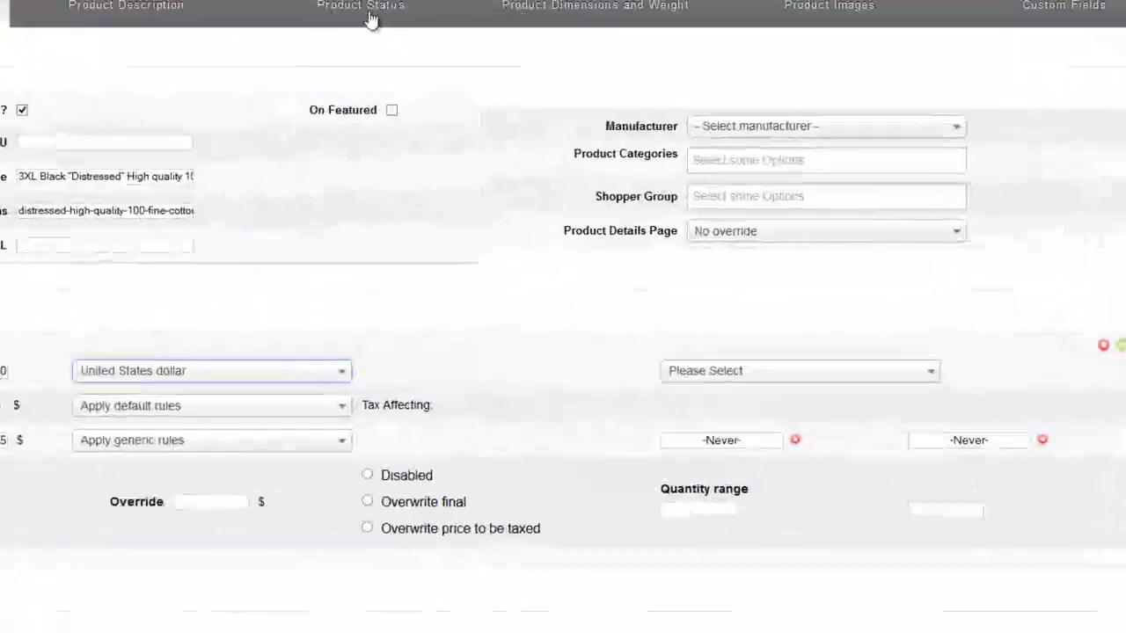
click(547, 147)
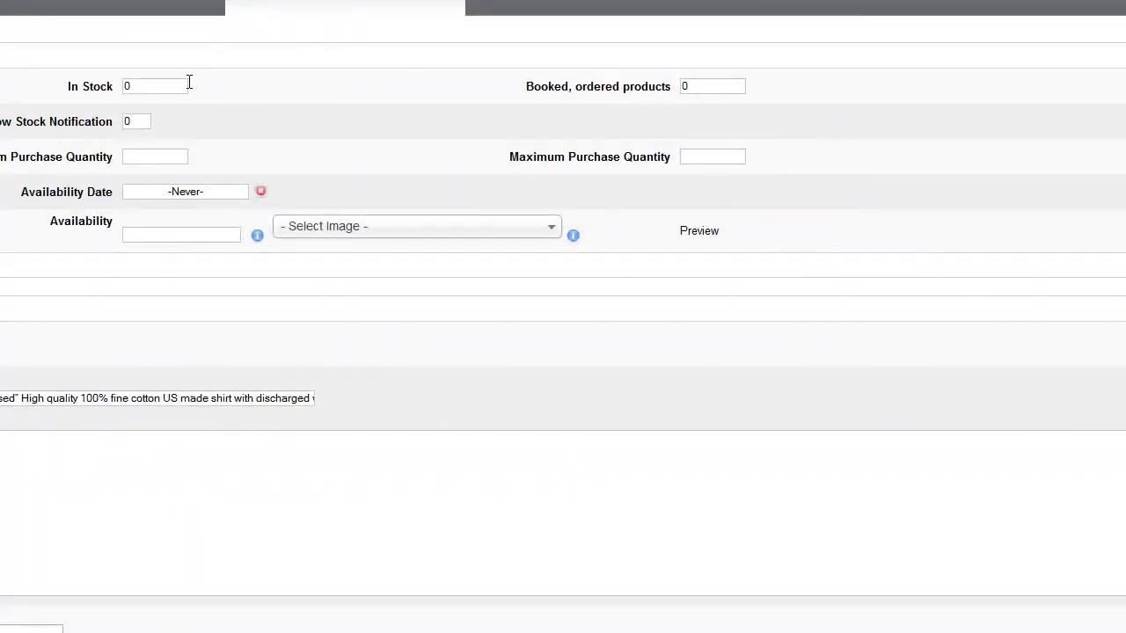
drag(185, 85, 58, 91)
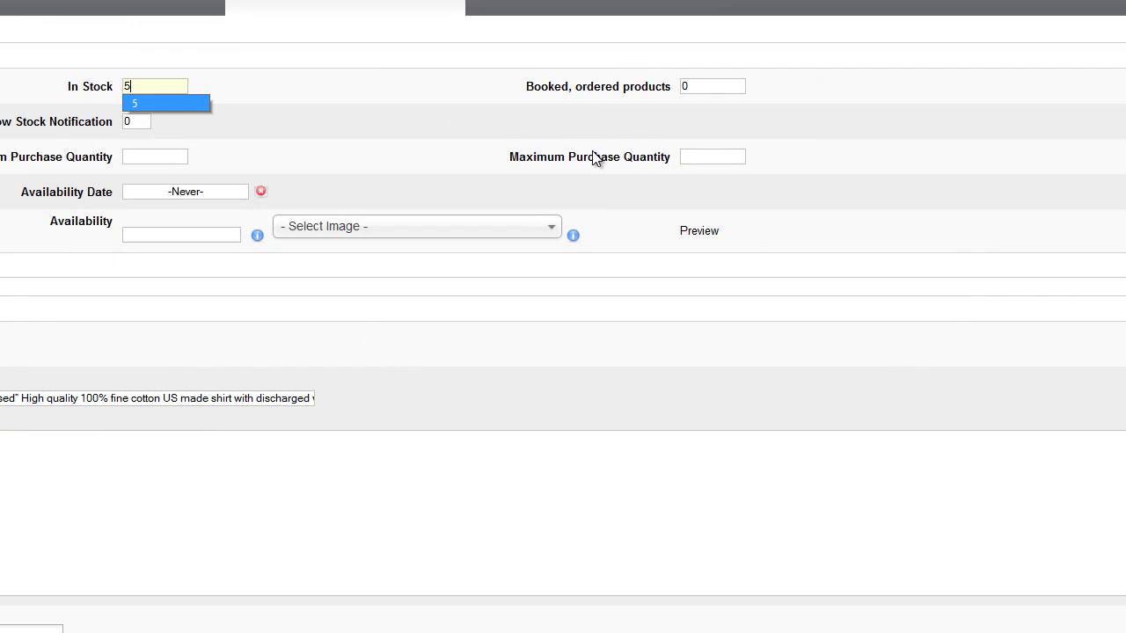
key(Escape)
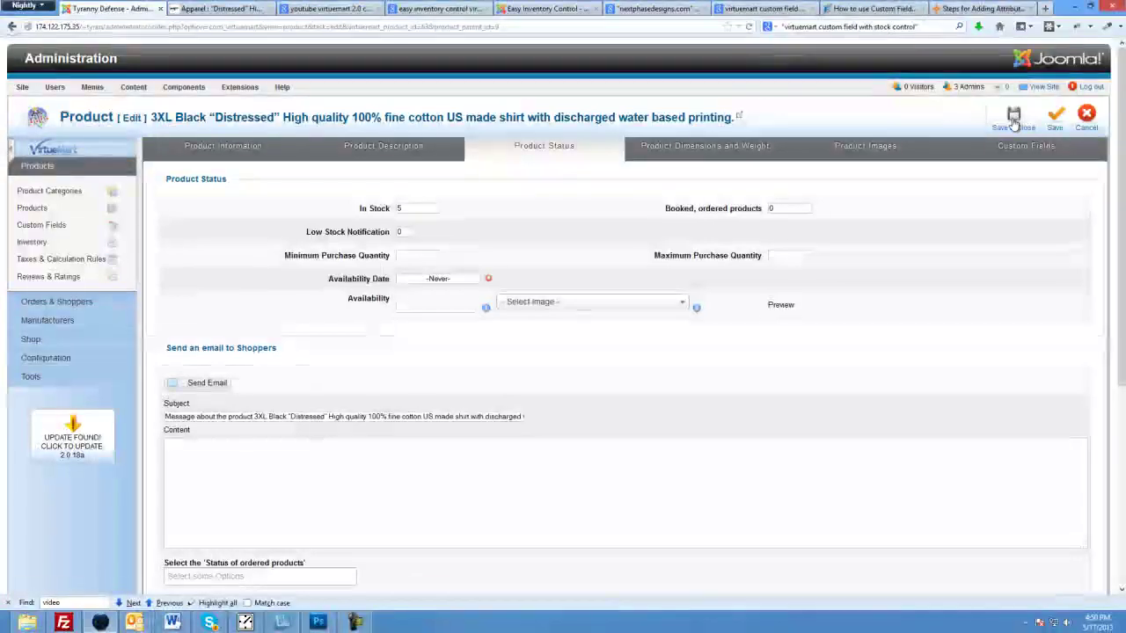
click(1037, 5)
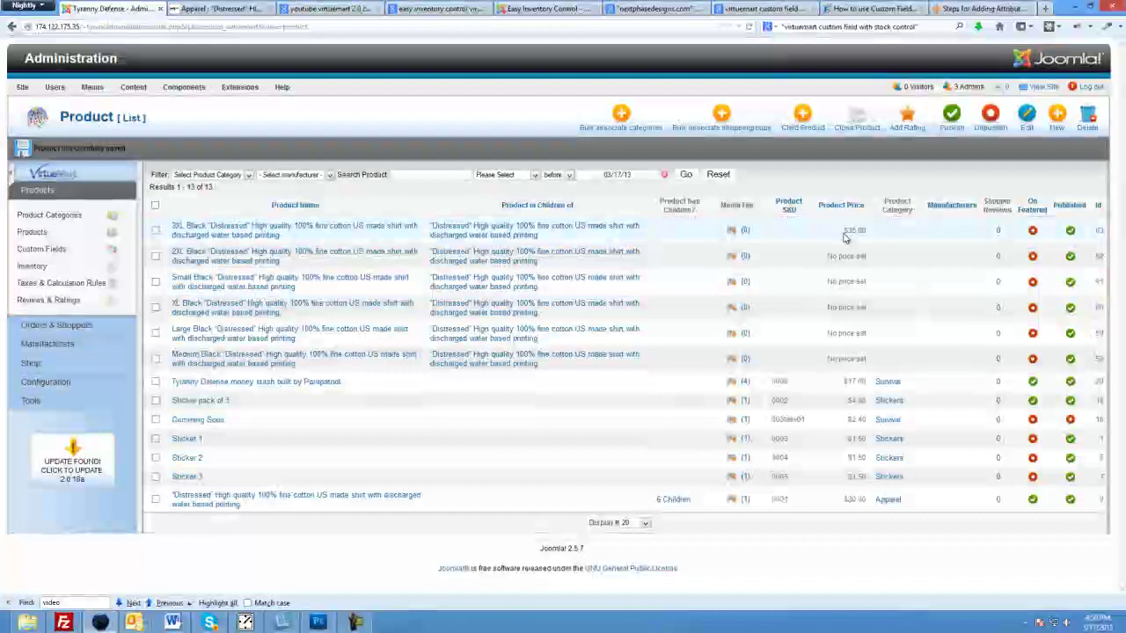
Open the 2XL Black "Distressed" child product and set its cost price currency to United States dollar
click(213, 255)
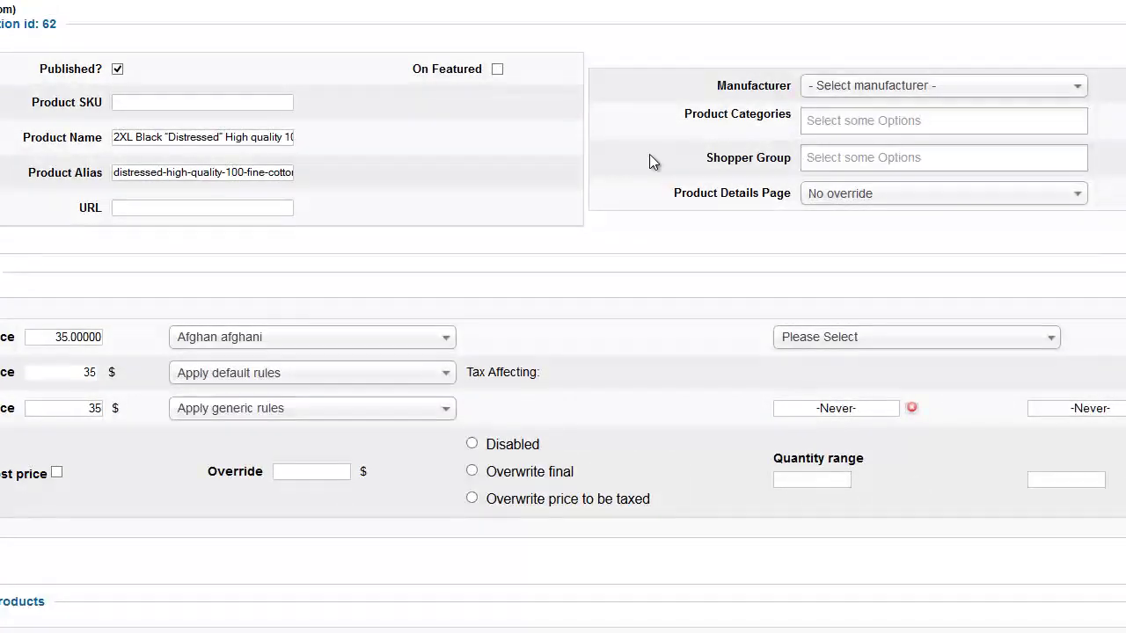
click(294, 337)
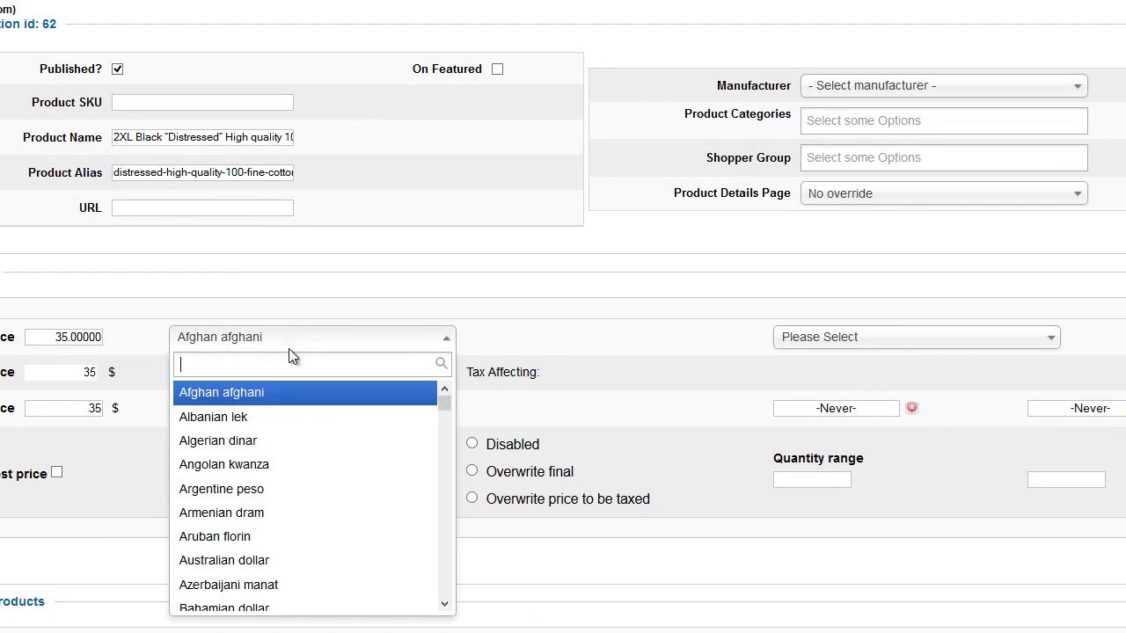
text(united)
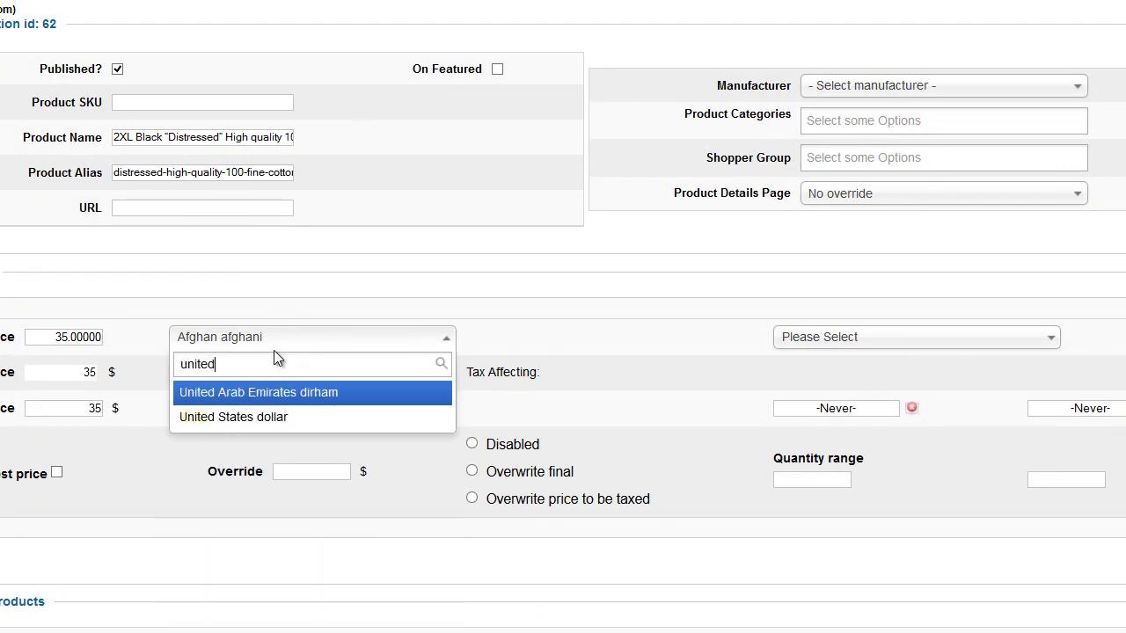
click(257, 418)
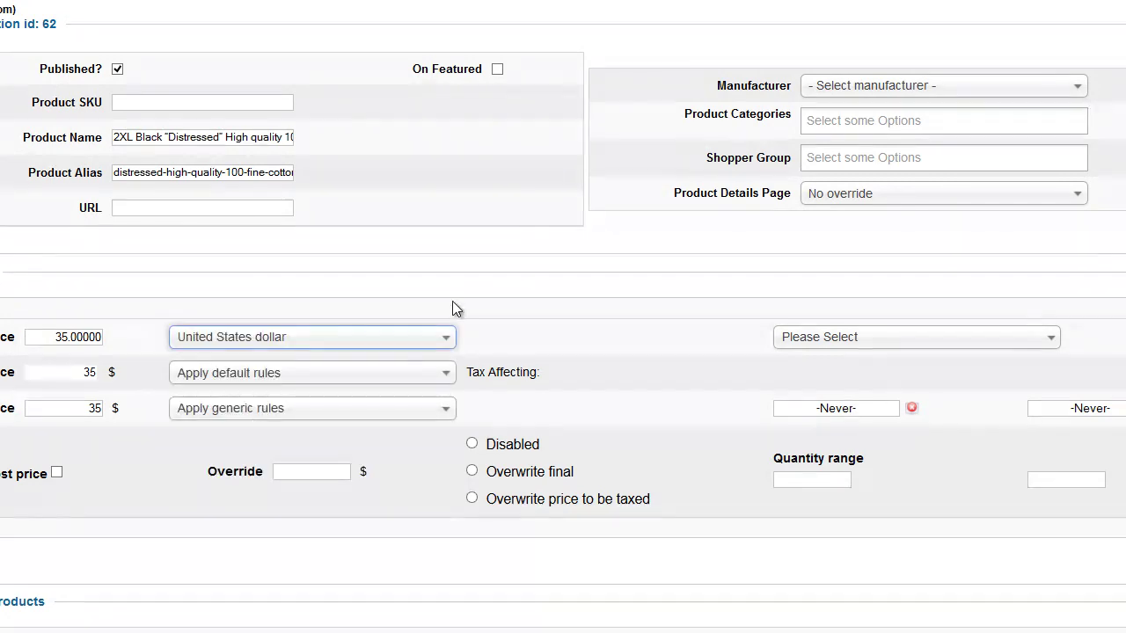
Set the 2XL Black child product's In Stock quantity to 5, and save and close it
scroll(492, 26, down, 10)
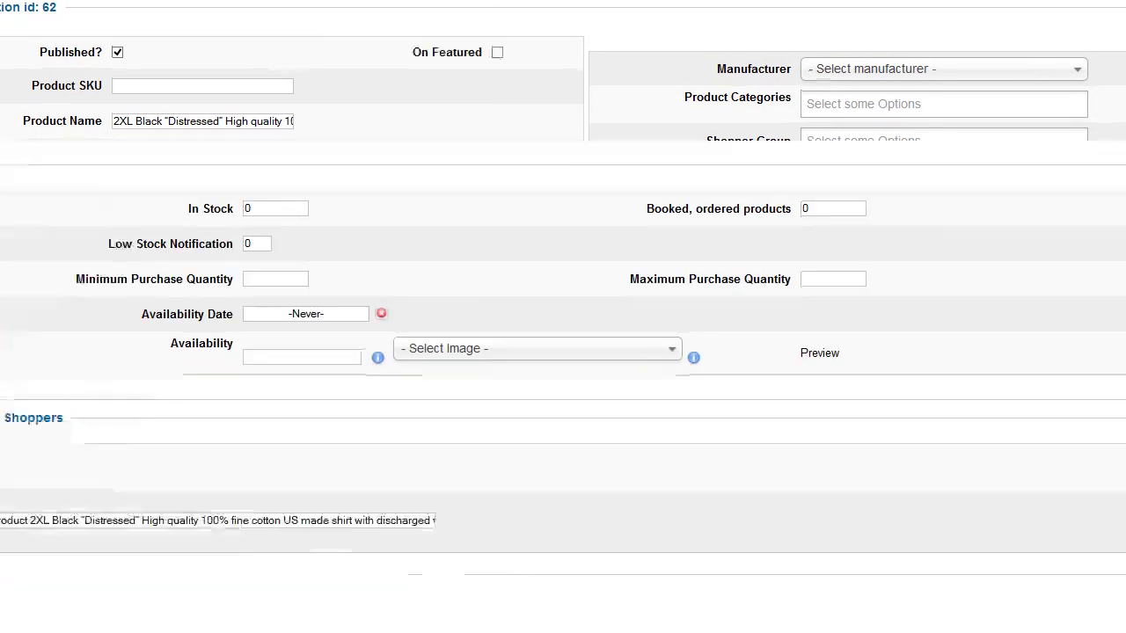
drag(262, 55, 187, 57)
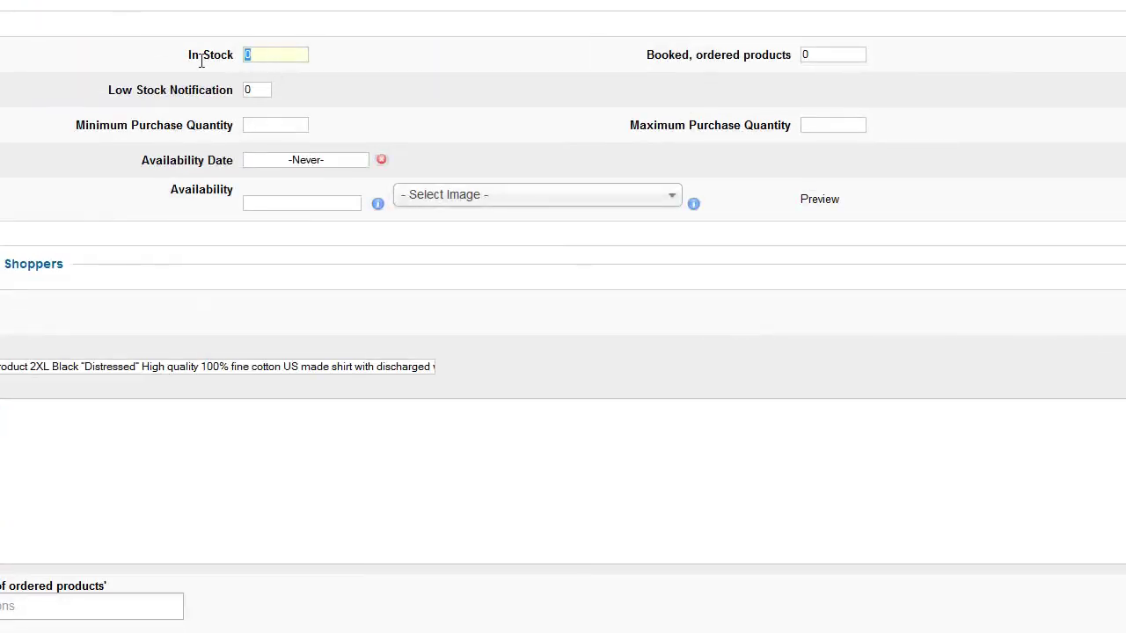
text(5)
click(91, 131)
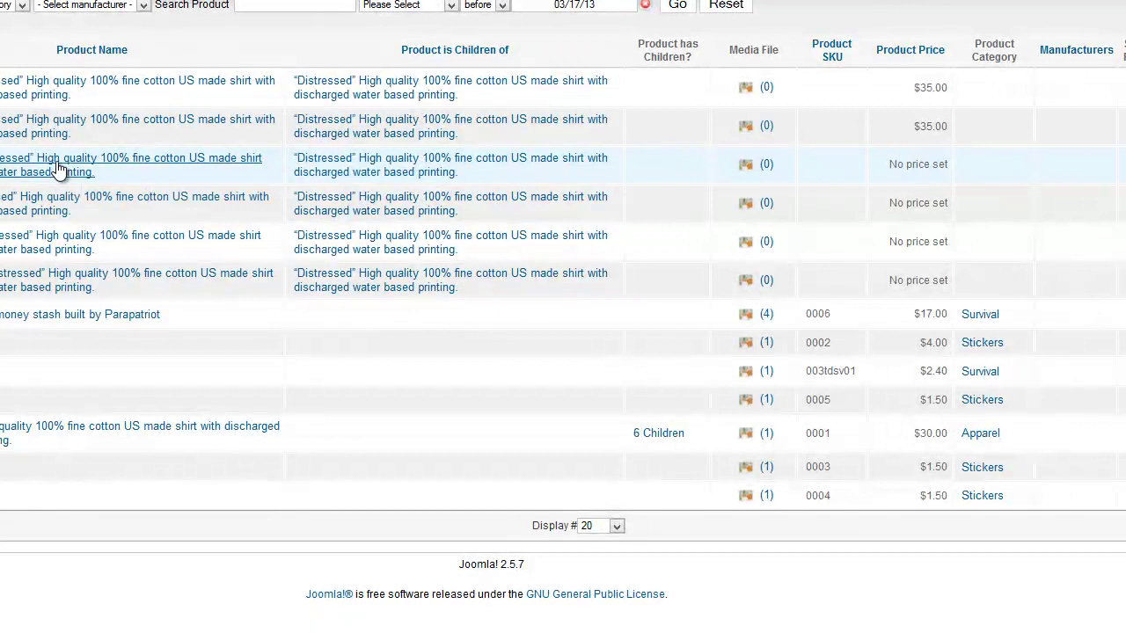
Open the parent "Distressed" shirt and examine the names, cost prices and stock of its child products
click(57, 169)
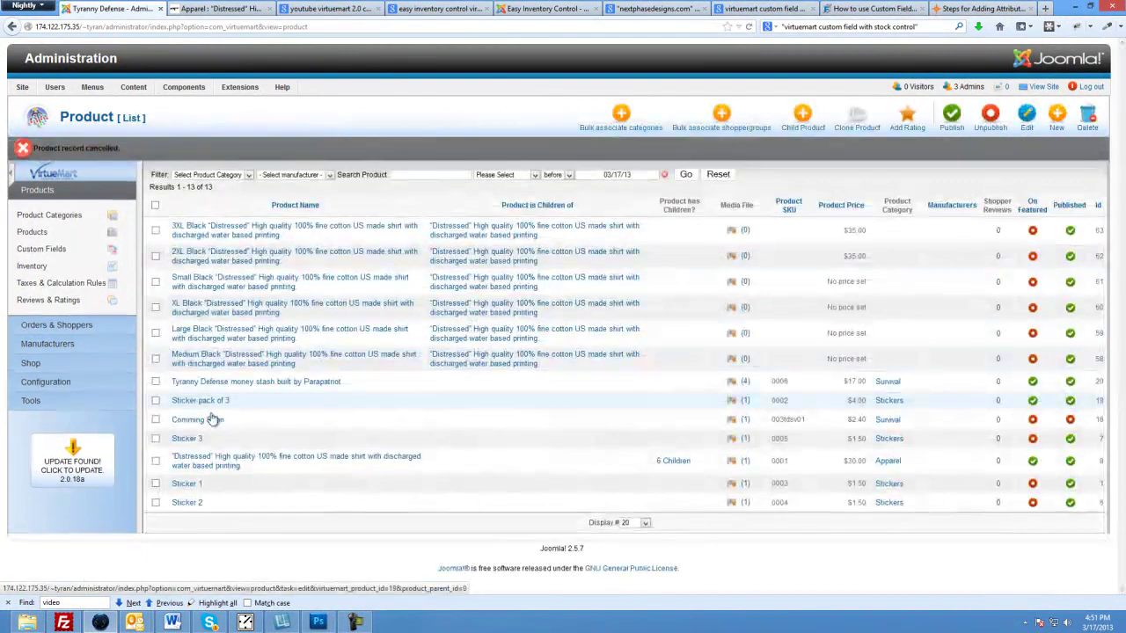
click(201, 464)
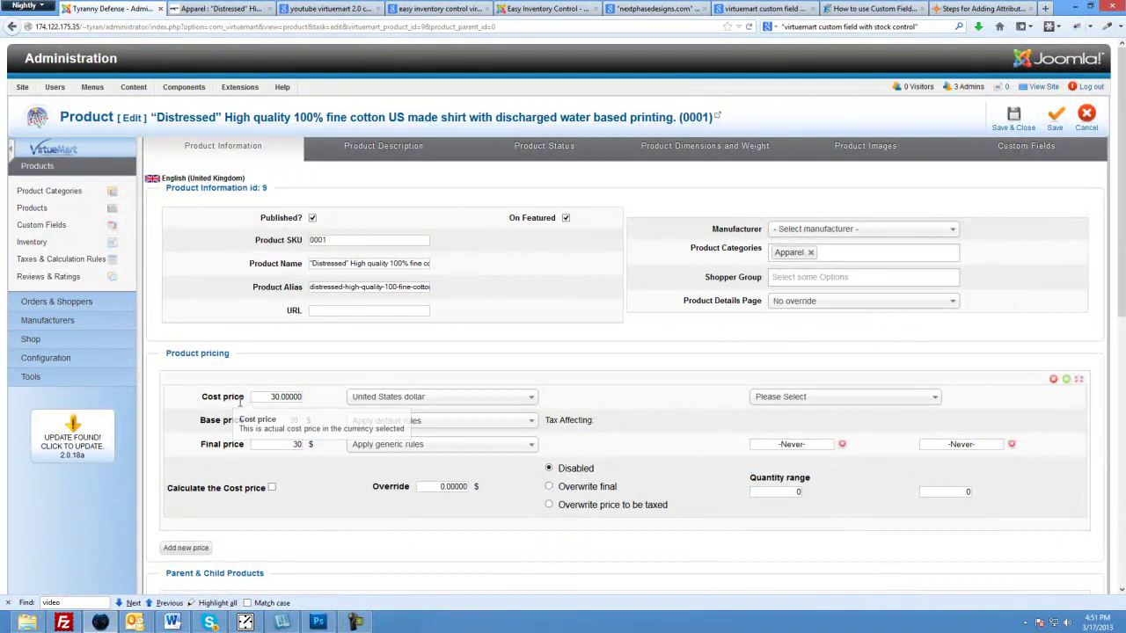
scroll(239, 407, down, 5)
scroll(255, 412, down, 4)
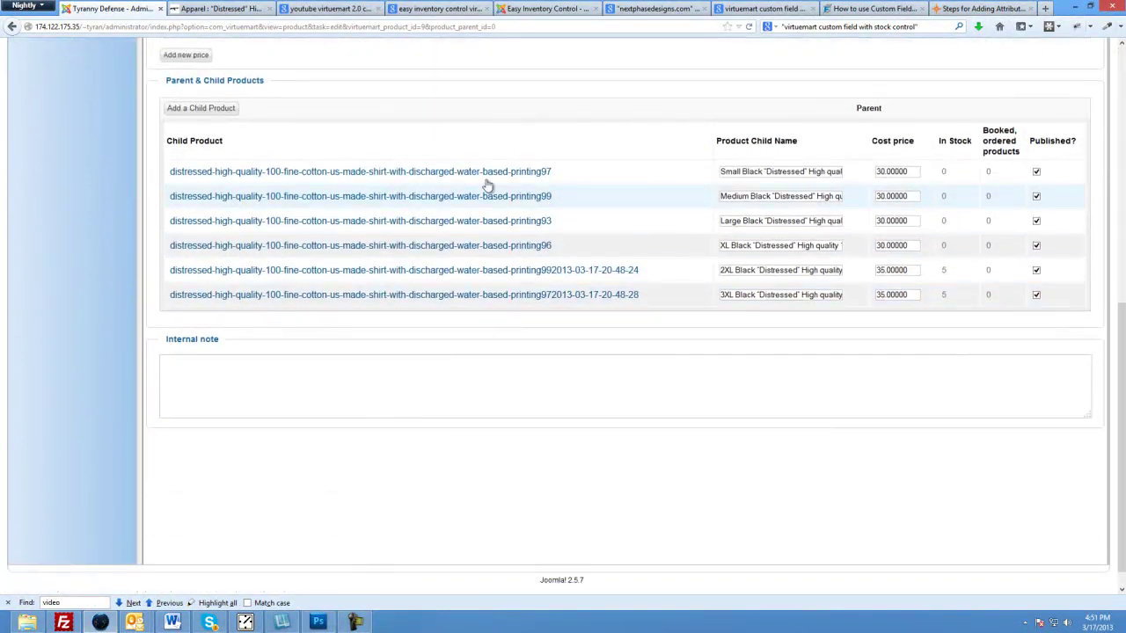
Add the "Pick A Size & Color" custom field to the parent "Distressed" shirt
scroll(616, 281, up, 4)
scroll(841, 428, up, 2)
scroll(829, 470, down, 3)
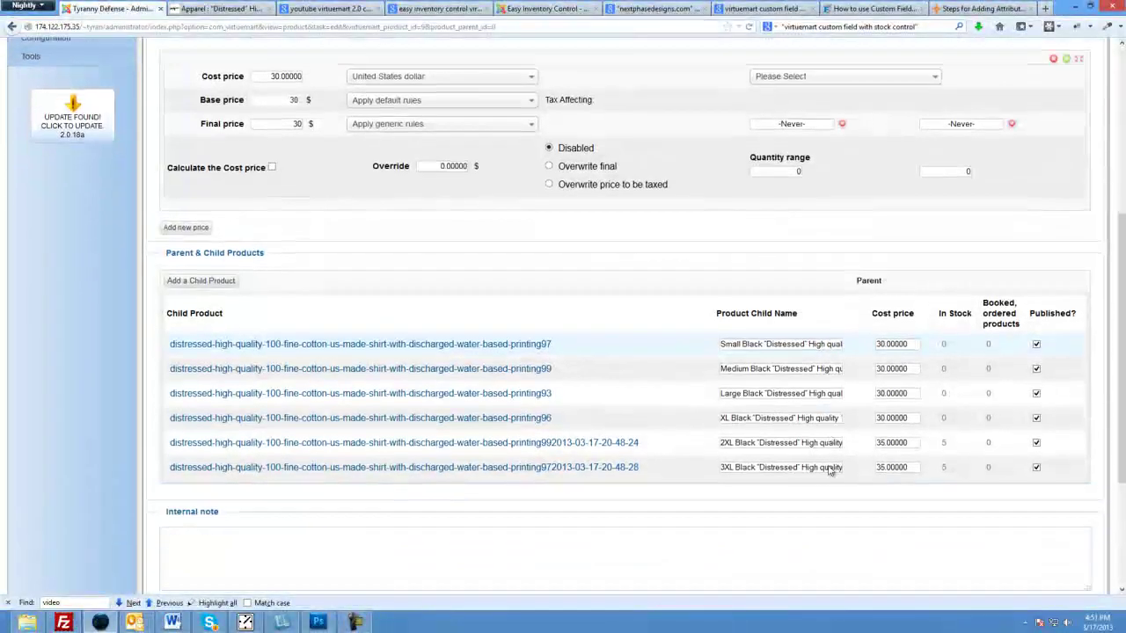
scroll(581, 196, up, 2)
scroll(294, 339, up, 4)
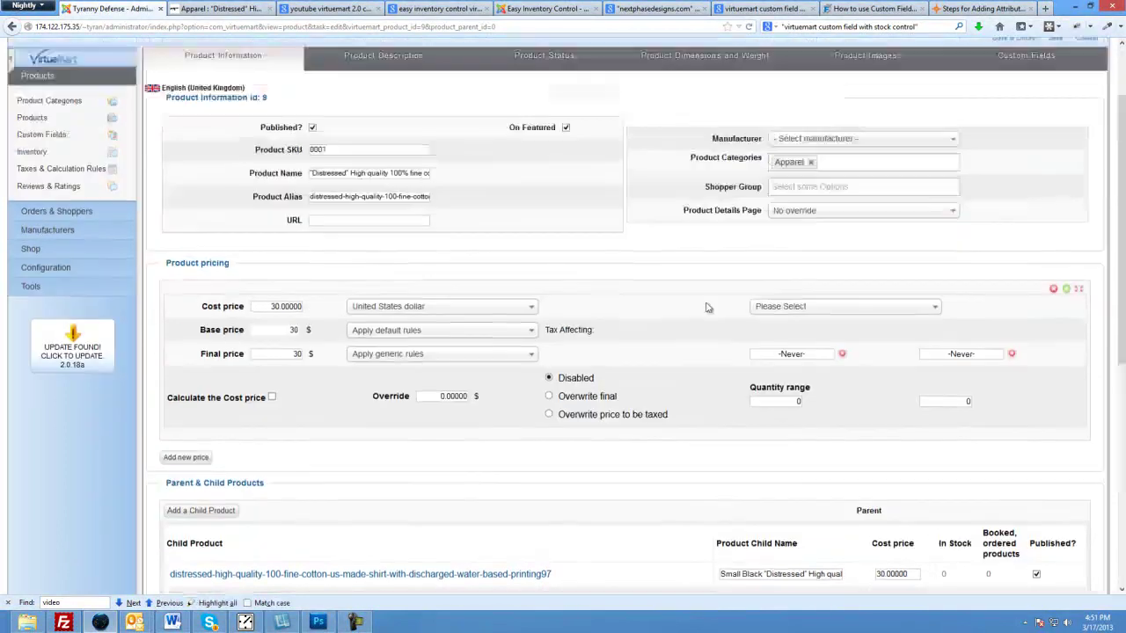
click(1011, 149)
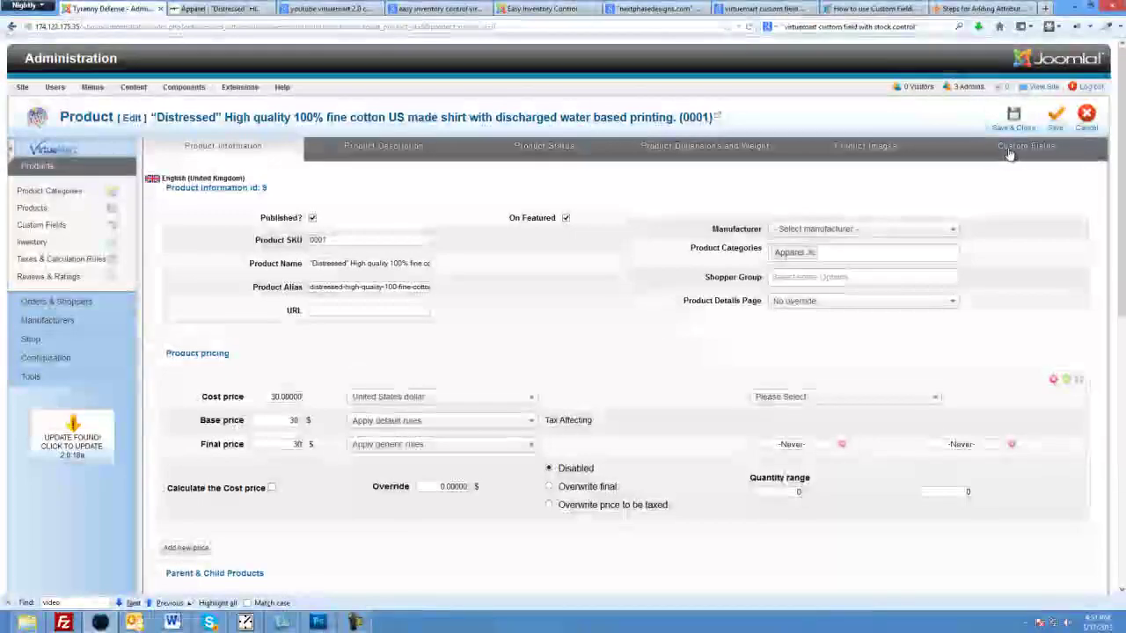
click(214, 320)
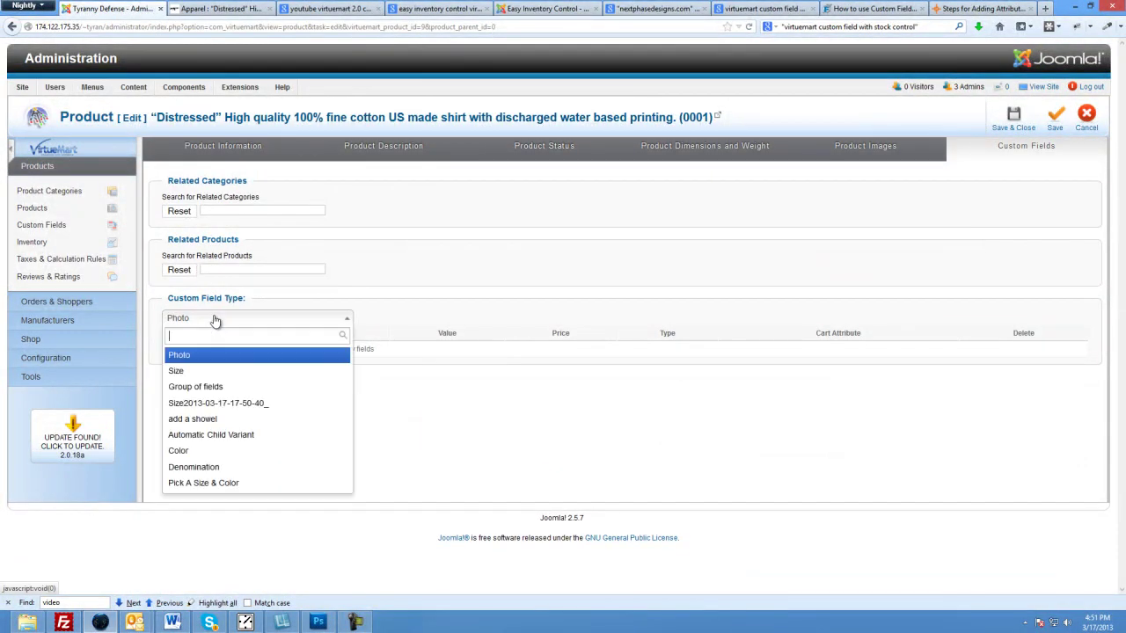
click(212, 484)
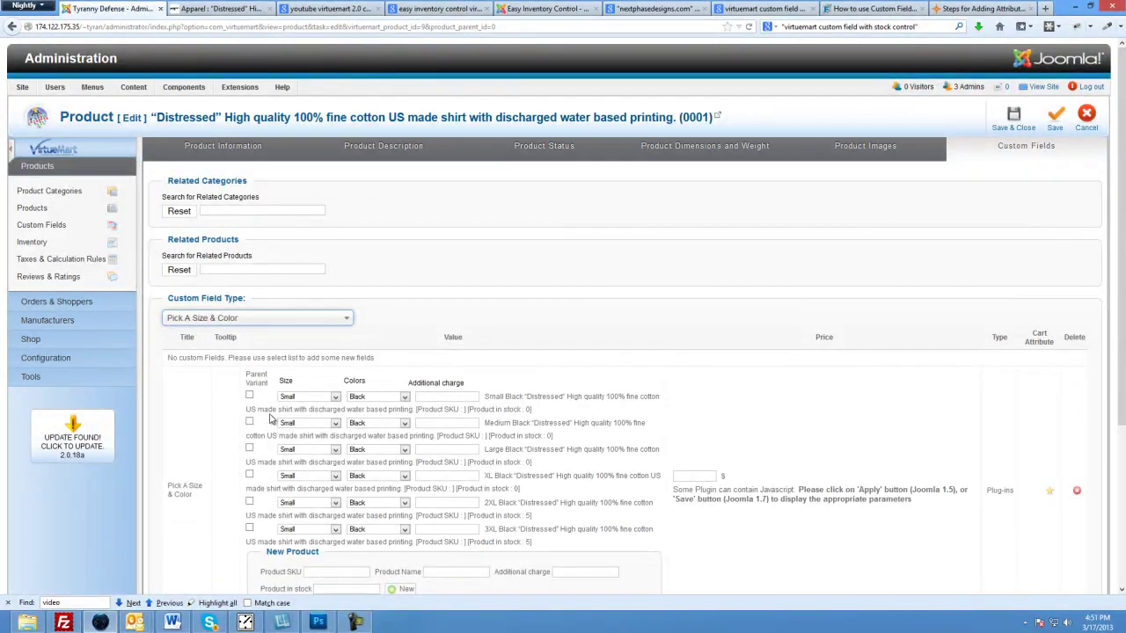
scroll(270, 420, down, 5)
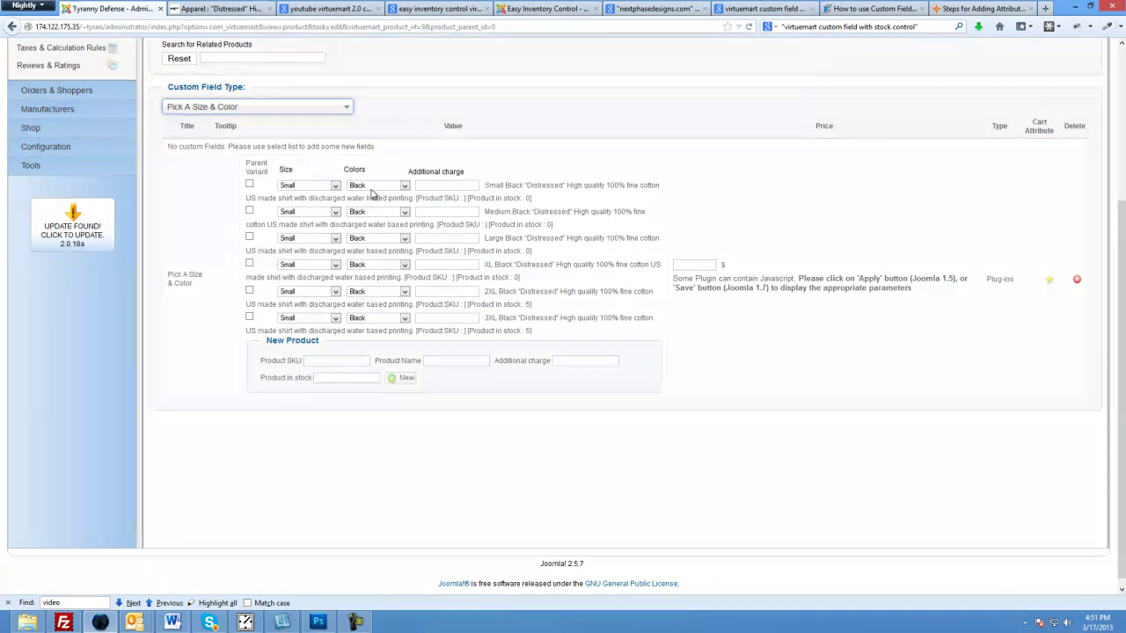
scroll(391, 252, up, 2)
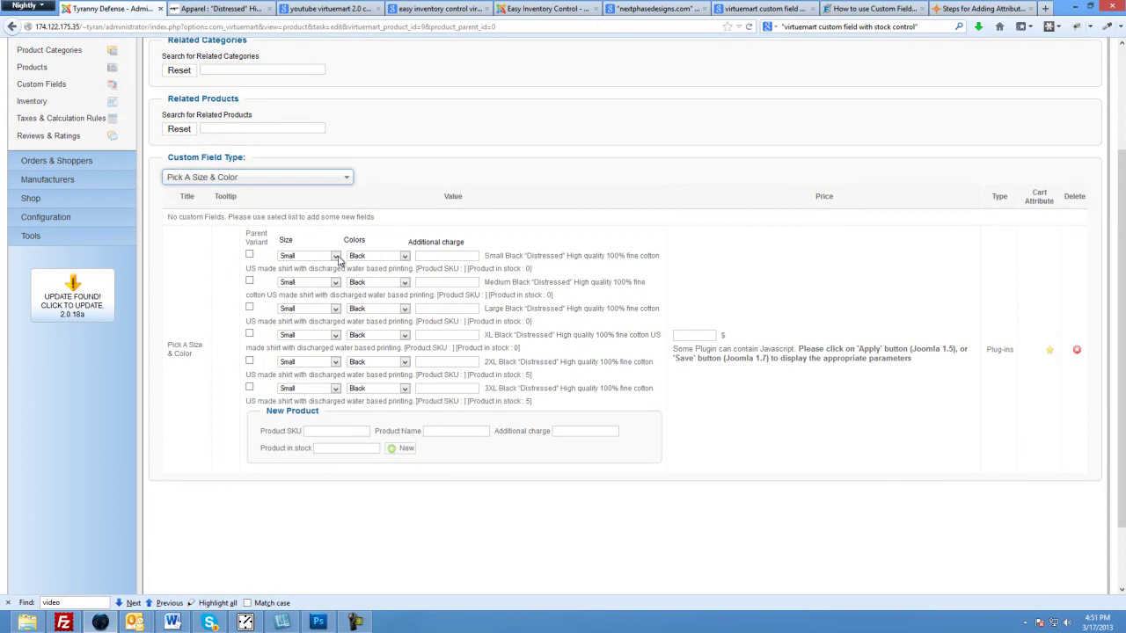
Set the Size of the Medium, Large and XL Black variants to Medium, Large and XL respectively in the size and color field
click(335, 283)
click(313, 301)
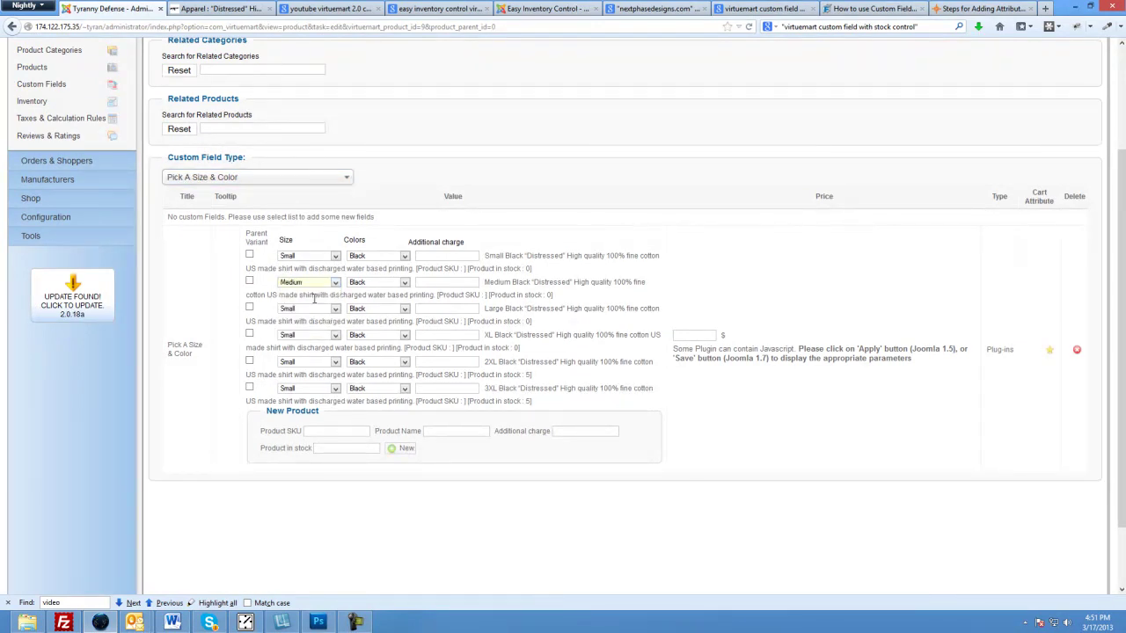
click(334, 309)
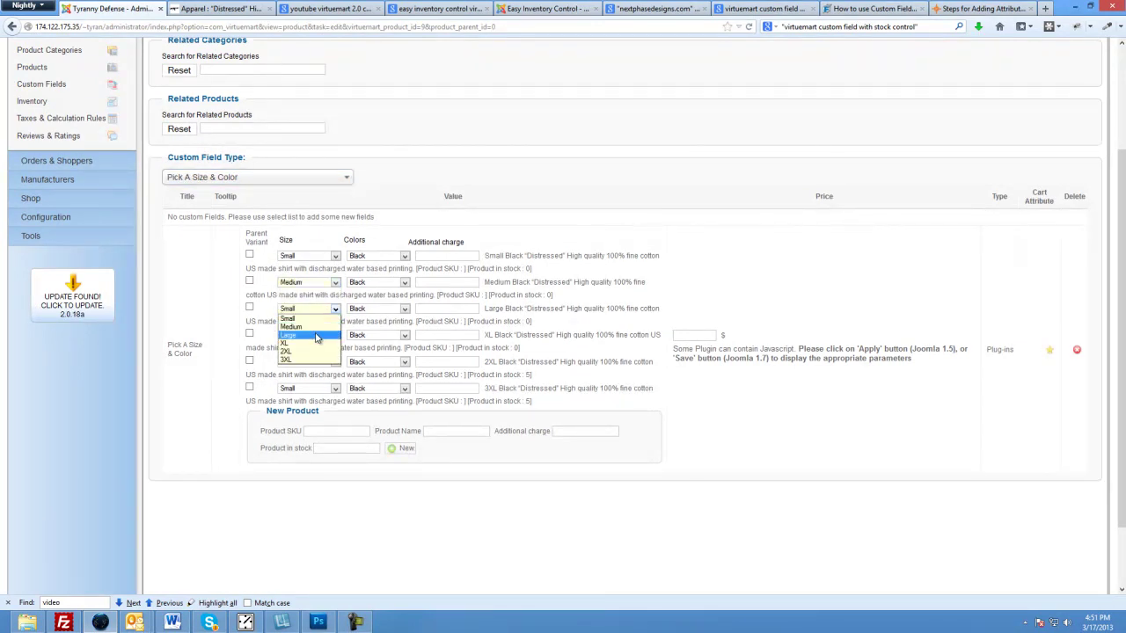
click(313, 336)
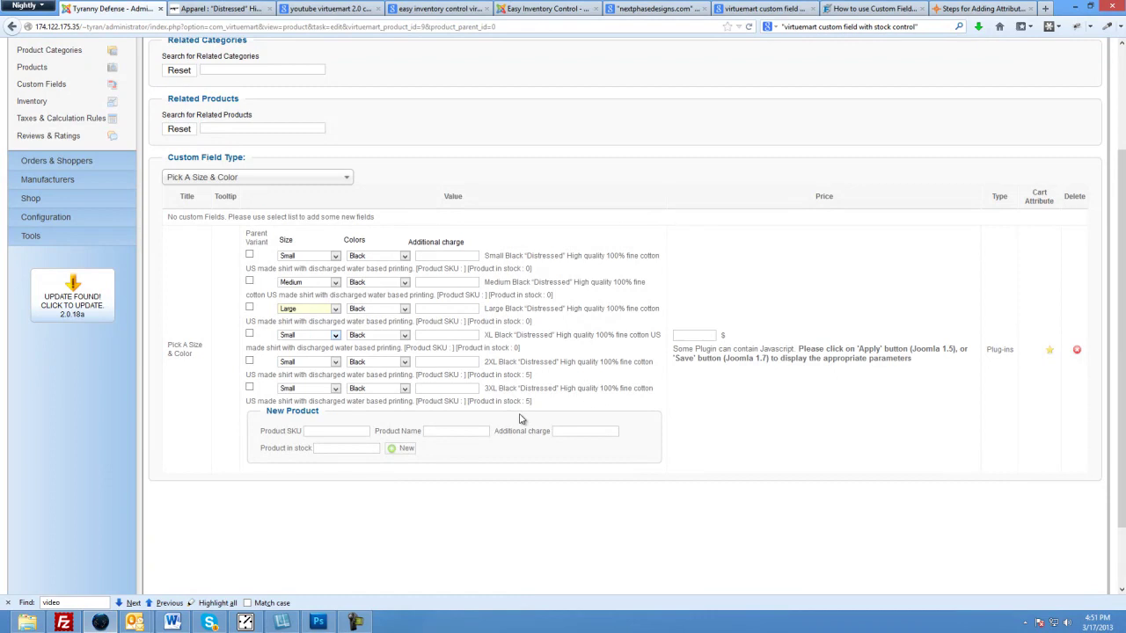
click(311, 336)
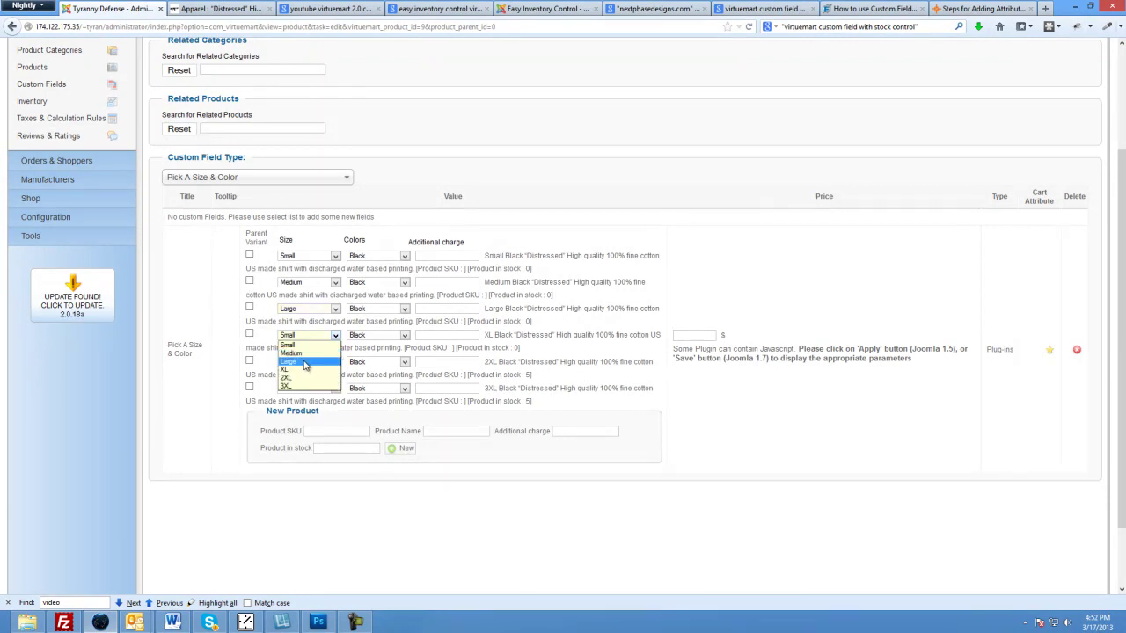
click(305, 371)
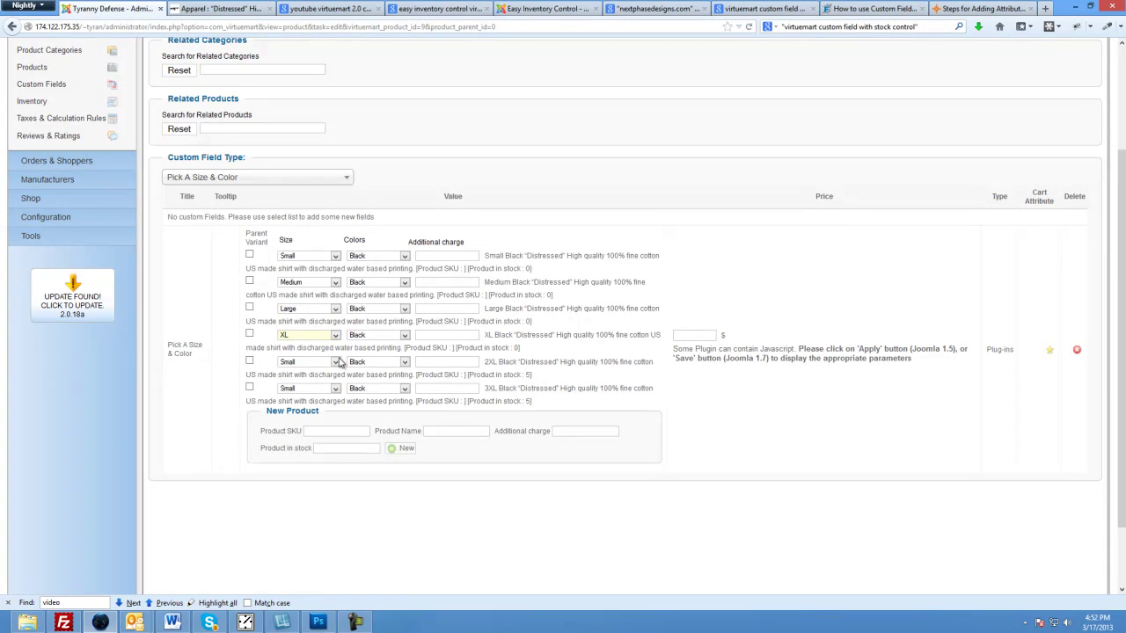
Set the Size of the last two Black variants to 2XL and 3XL, and save the parent product
click(337, 363)
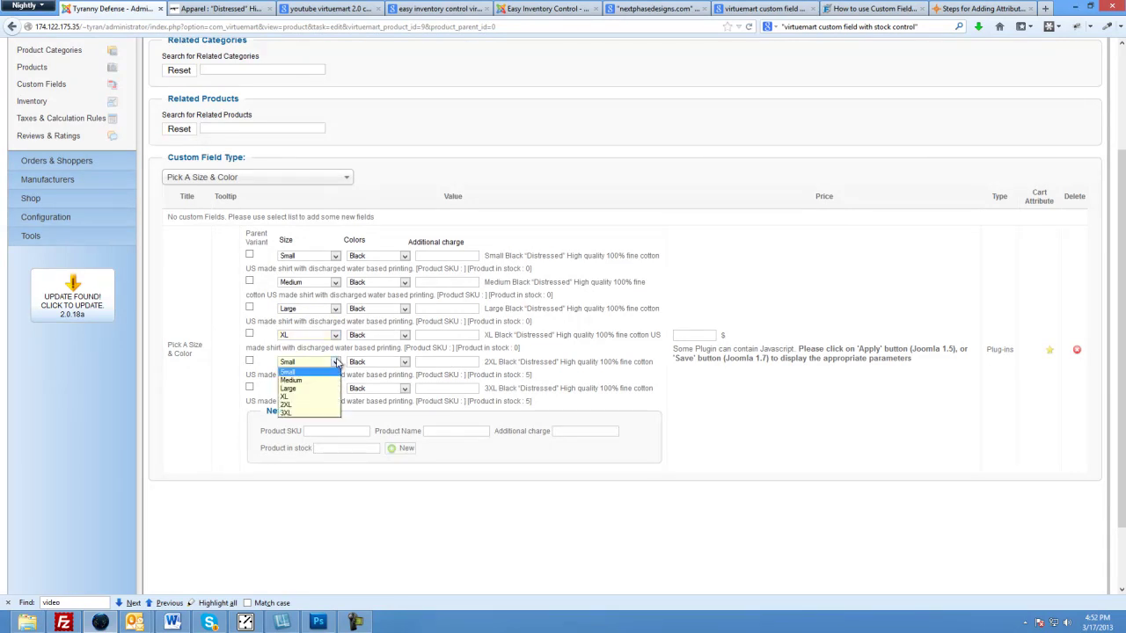
click(308, 406)
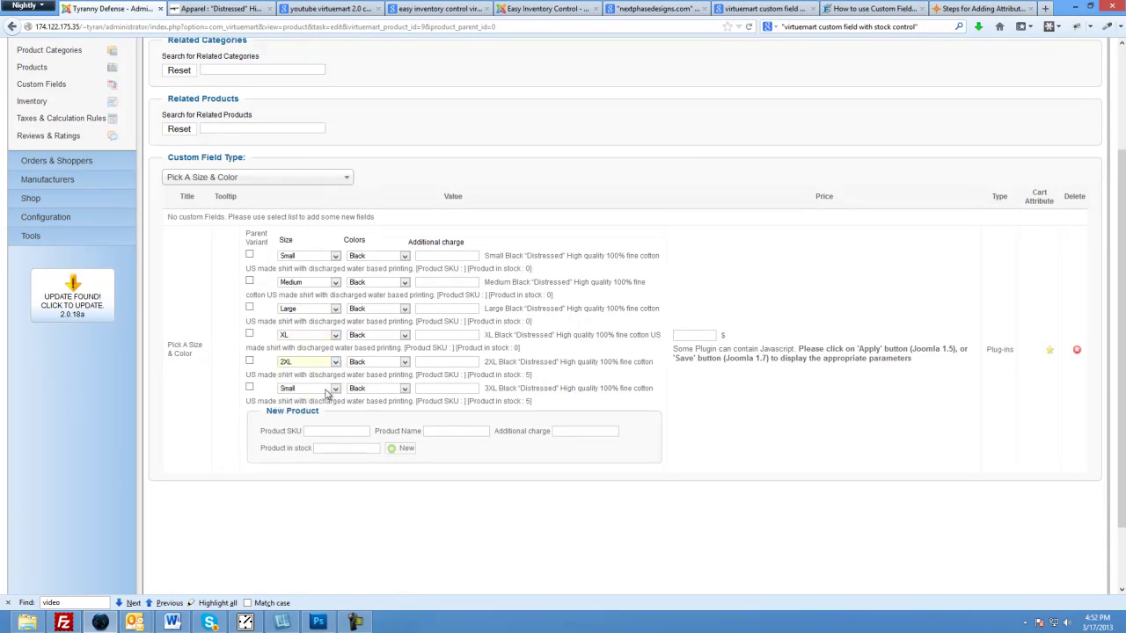
click(334, 390)
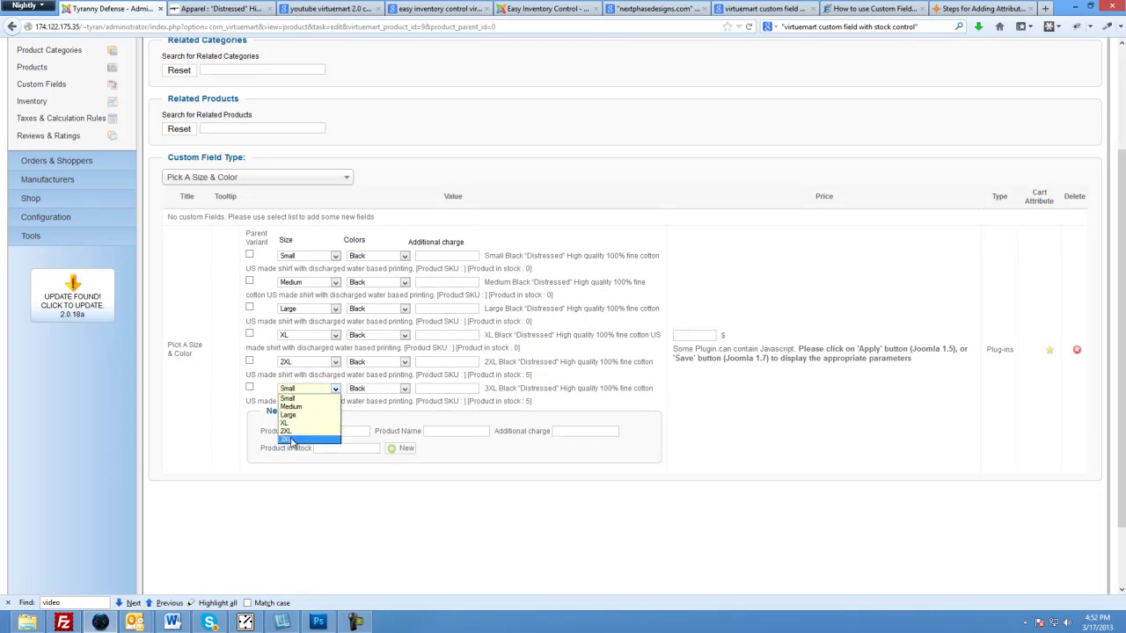
click(292, 444)
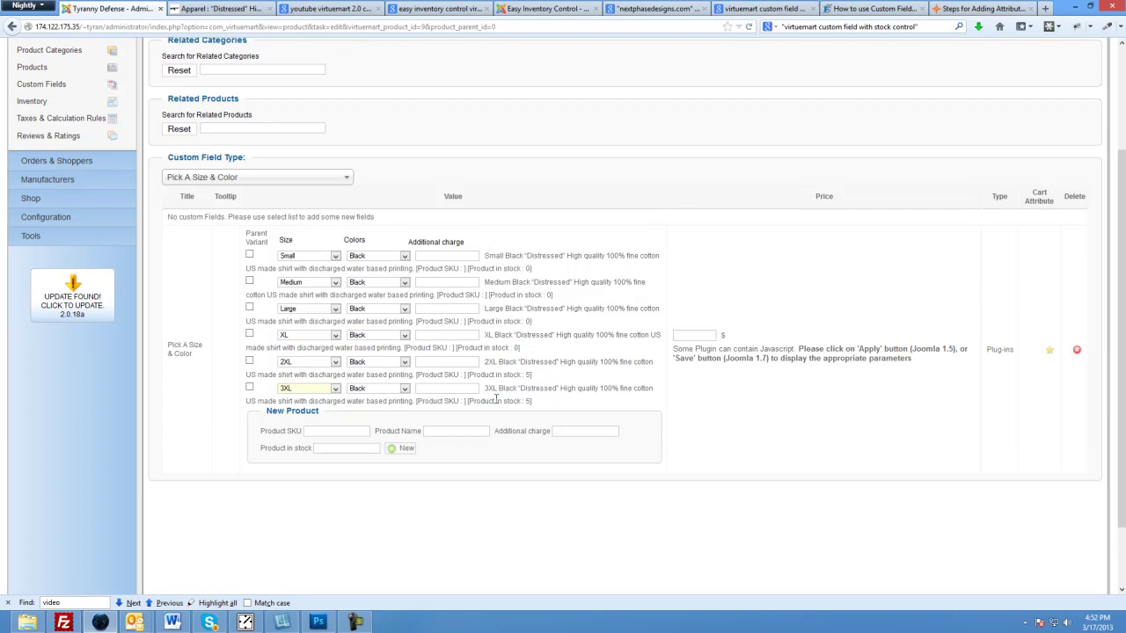
scroll(816, 448, up, 2)
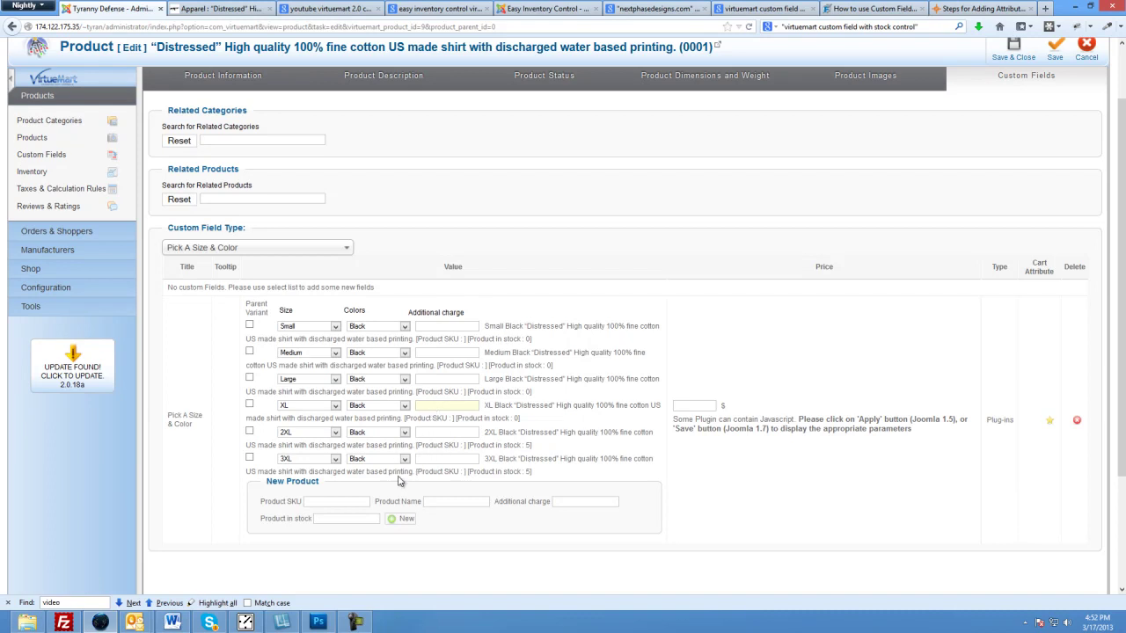
scroll(255, 489, up, 2)
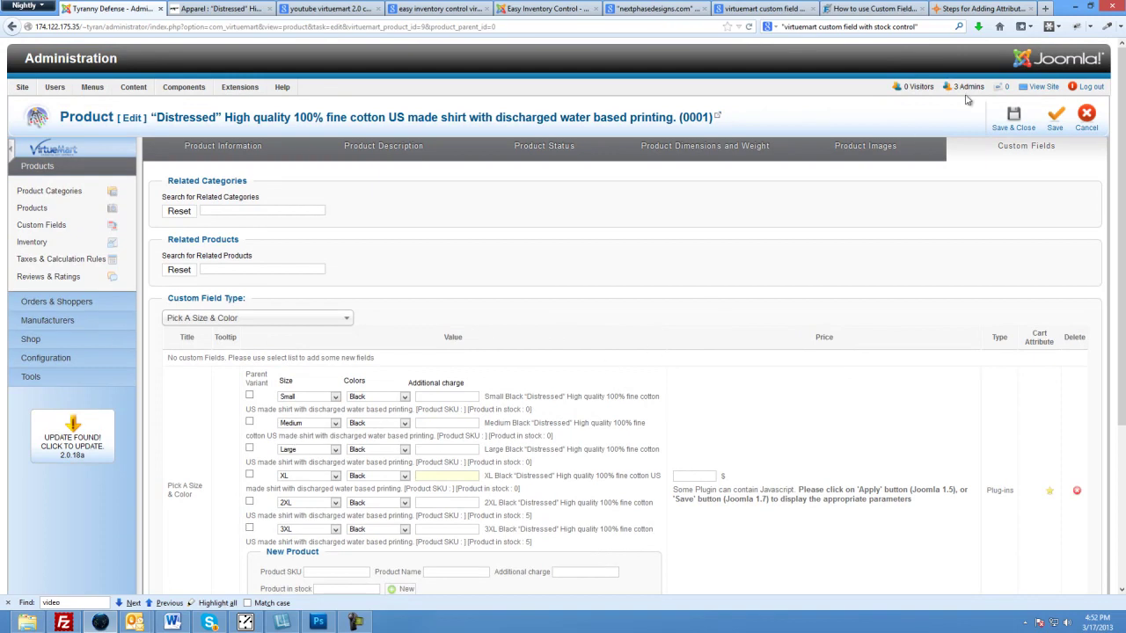
click(1054, 128)
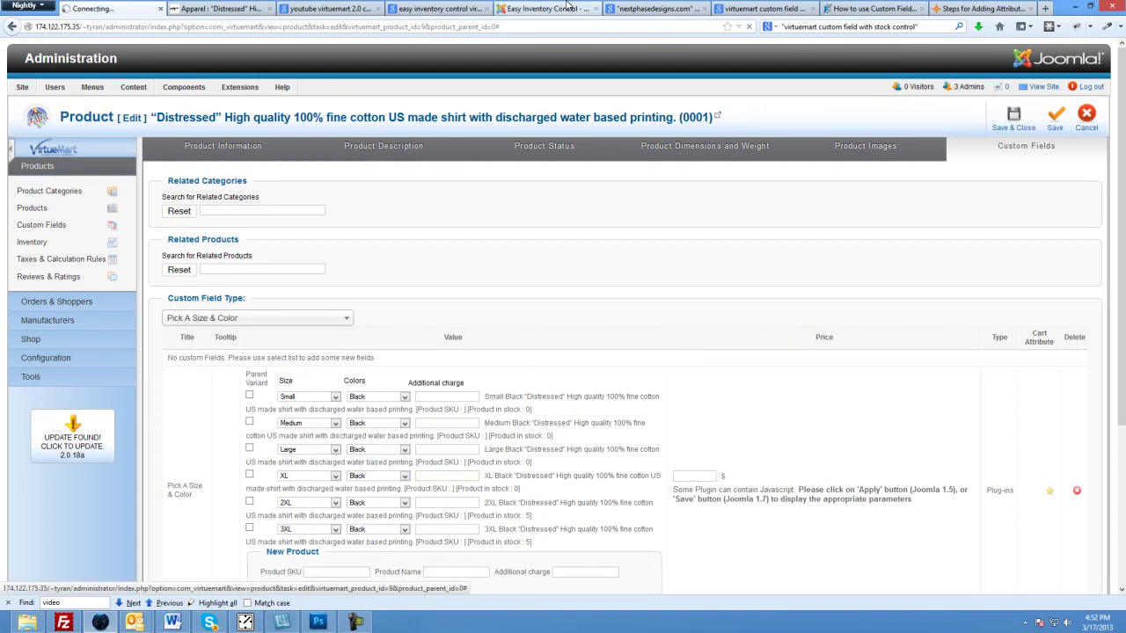
Reload the "Distressed" shirt's storefront page and check its price and "Pick A Size & Color" selection
click(197, 16)
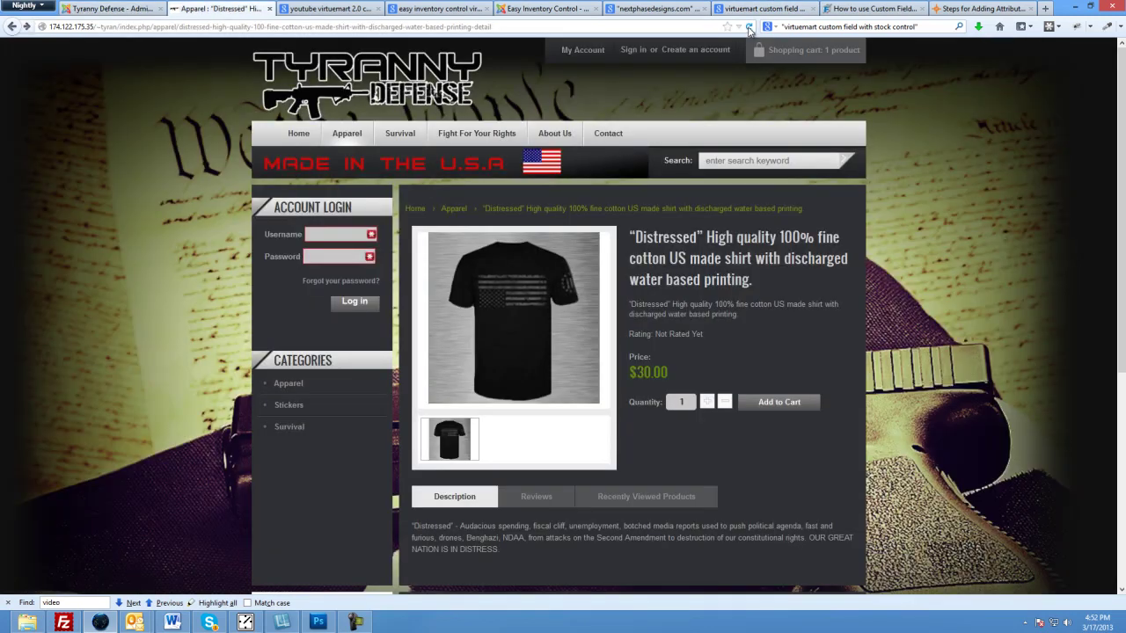
click(748, 27)
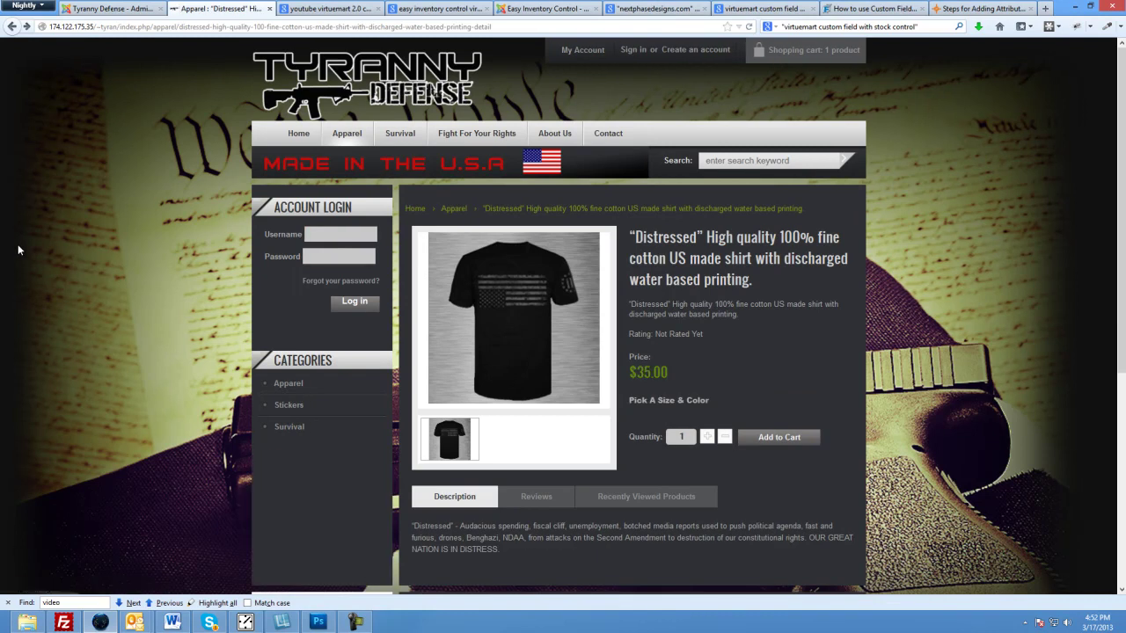
double_click(649, 399)
scroll(648, 423, down, 4)
scroll(655, 384, up, 2)
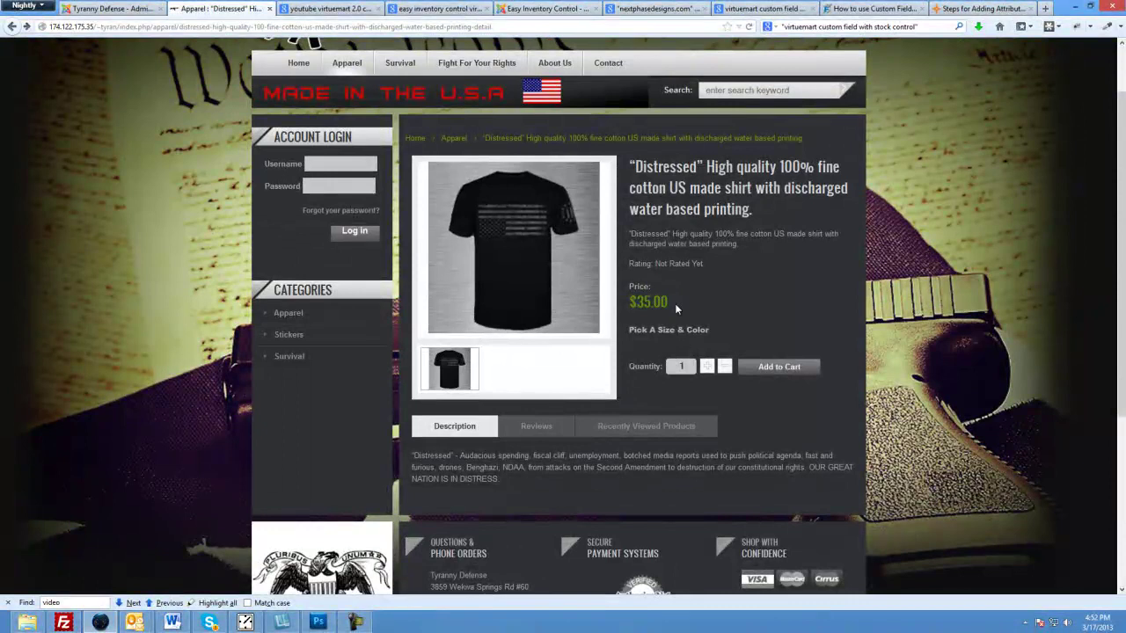
Return to the parent product's administration page and examine the saved sizes, colors and stock of its variants
click(81, 7)
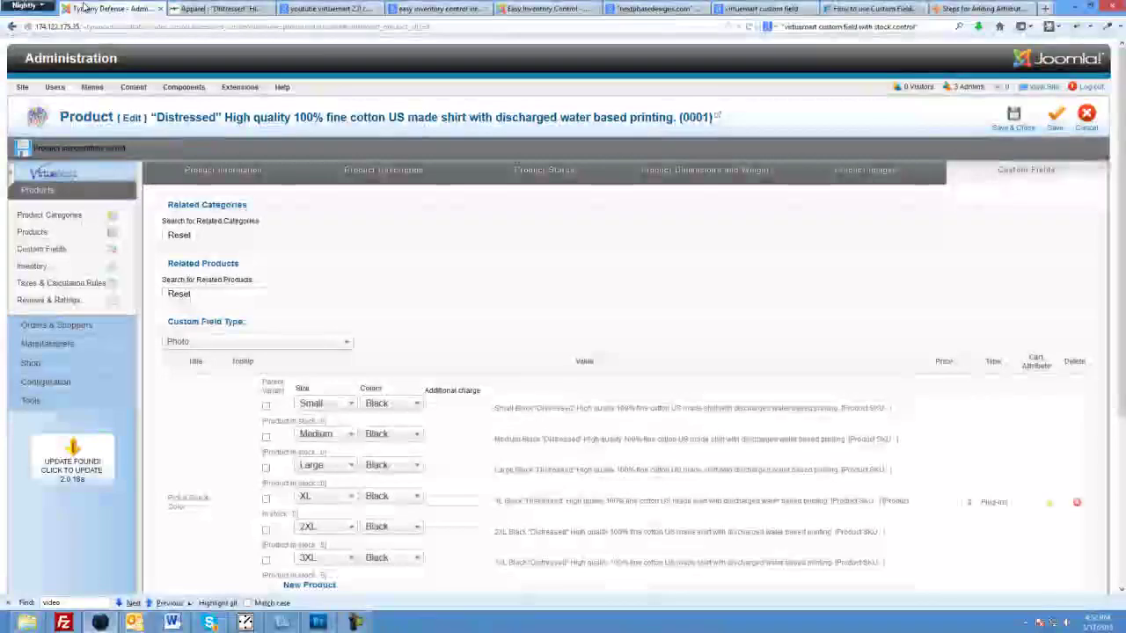
scroll(202, 339, down, 2)
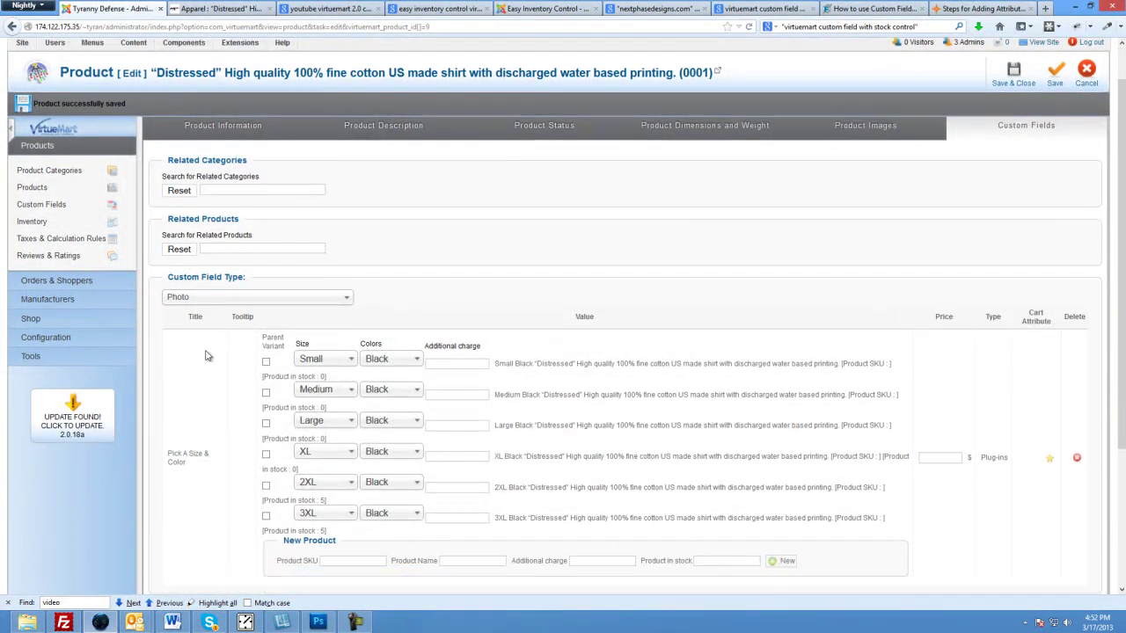
scroll(380, 429, down, 2)
scroll(384, 435, up, 4)
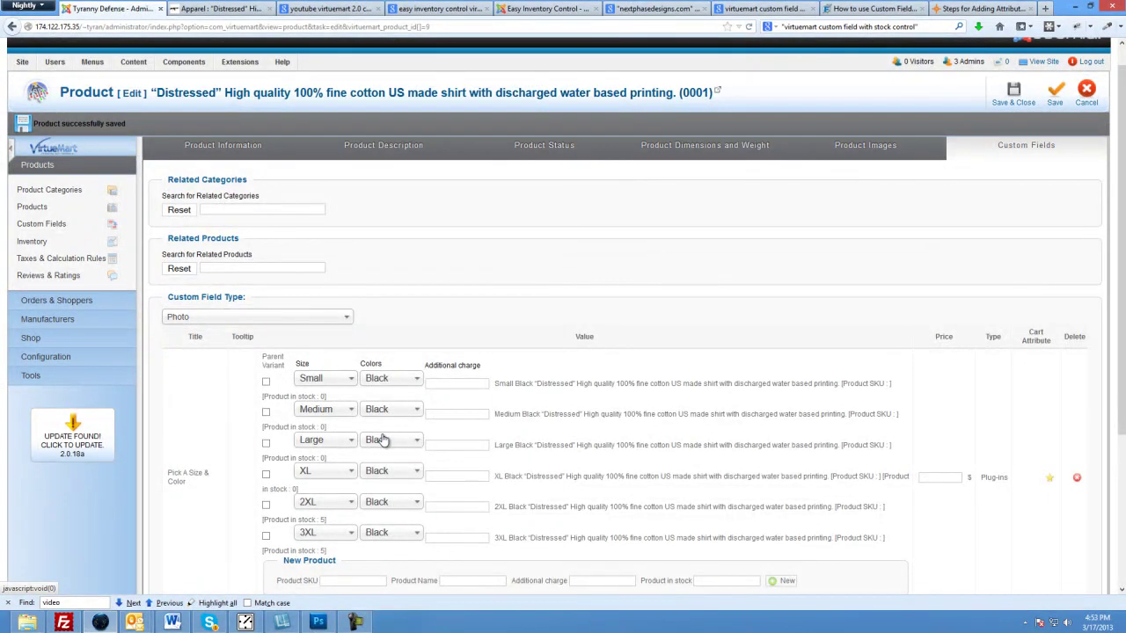
scroll(168, 479, down, 5)
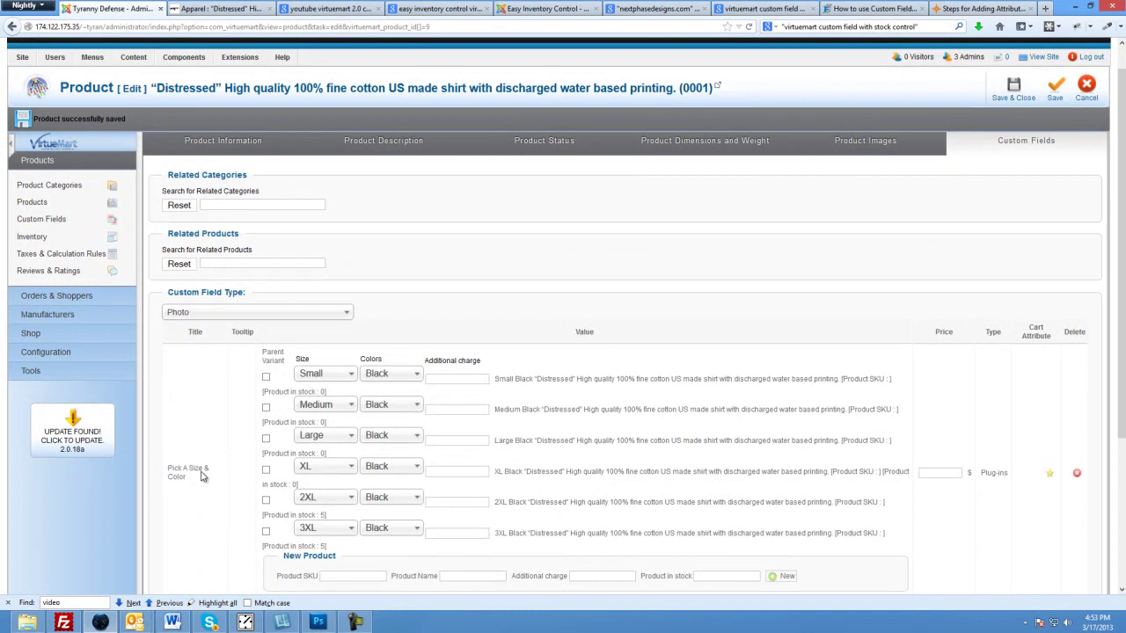
scroll(202, 475, up, 5)
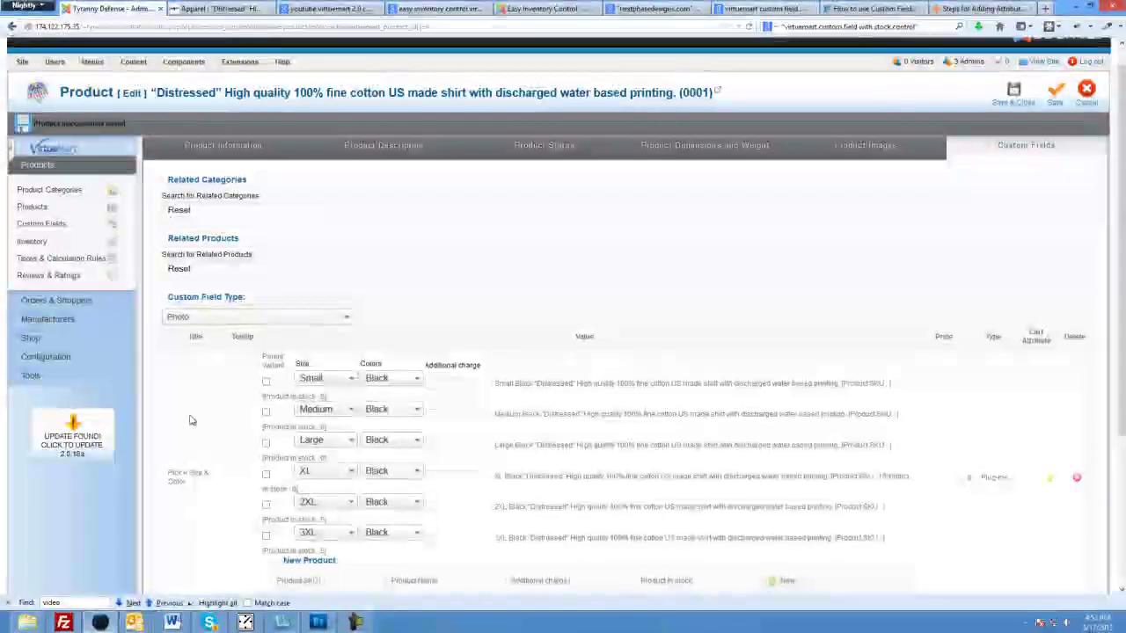
scroll(282, 422, down, 3)
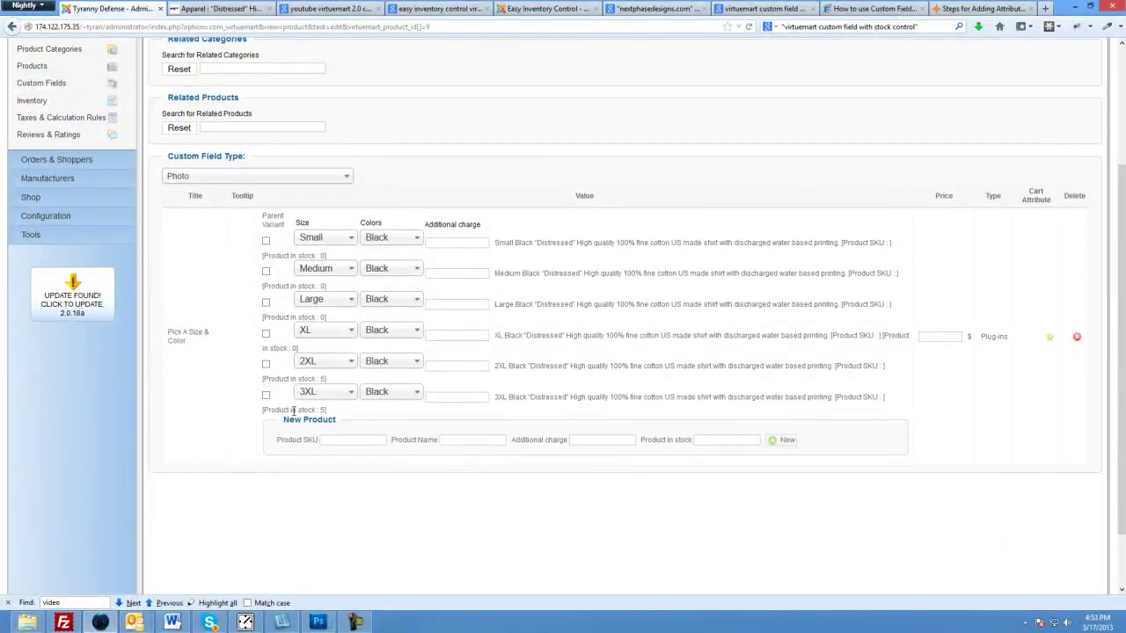
scroll(281, 378, up, 4)
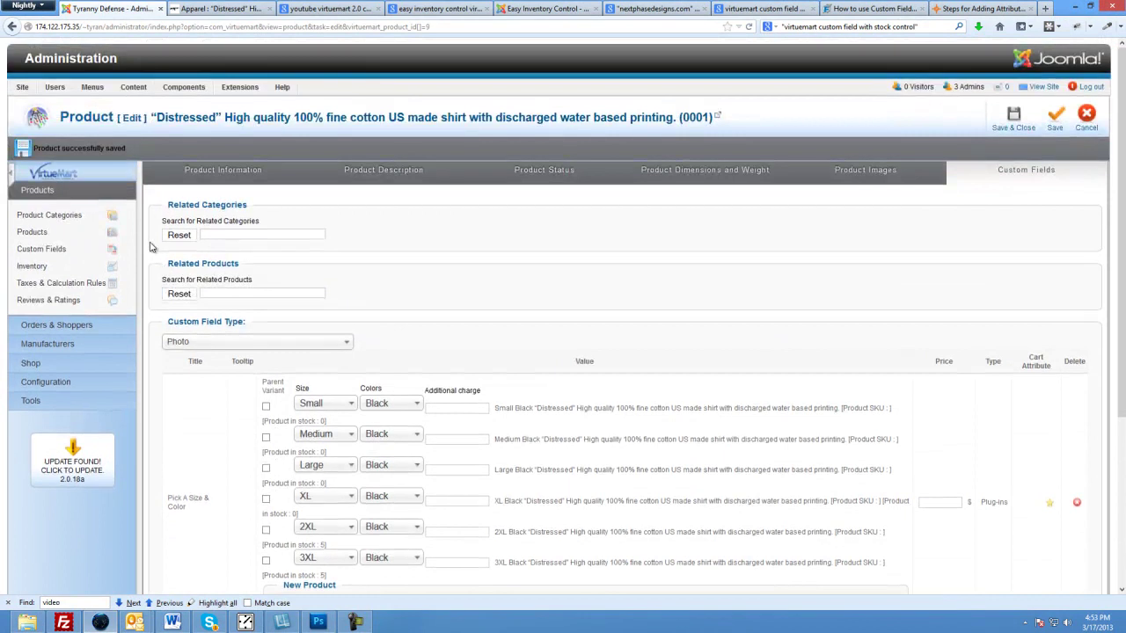
Open the Small Black "Distressed" child product and set its cost price currency to United States dollar
click(31, 233)
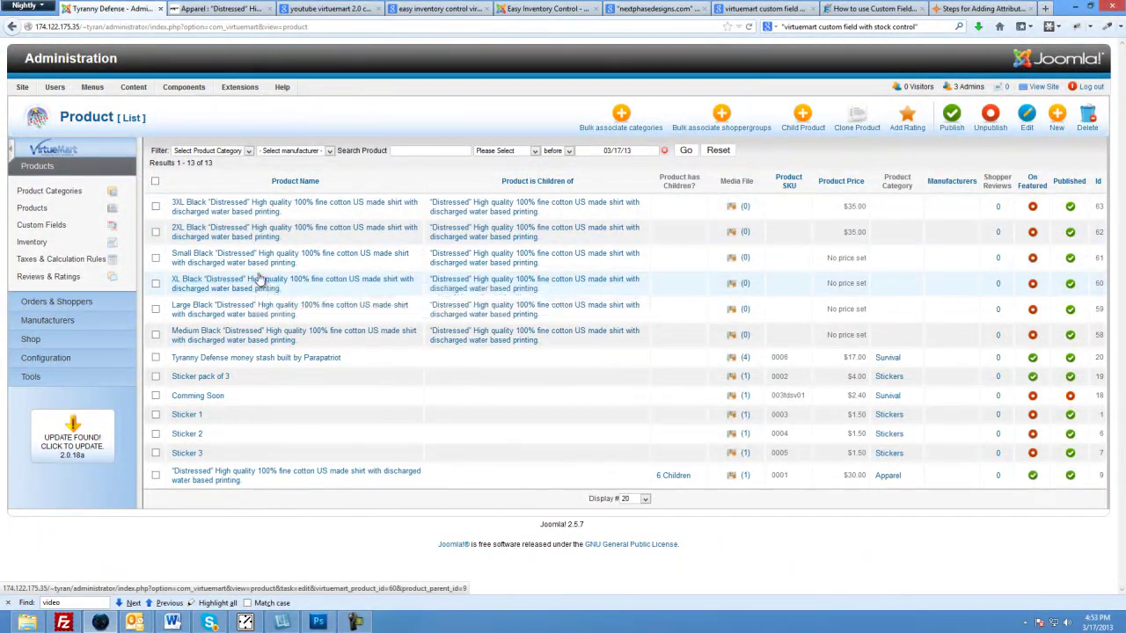
click(205, 260)
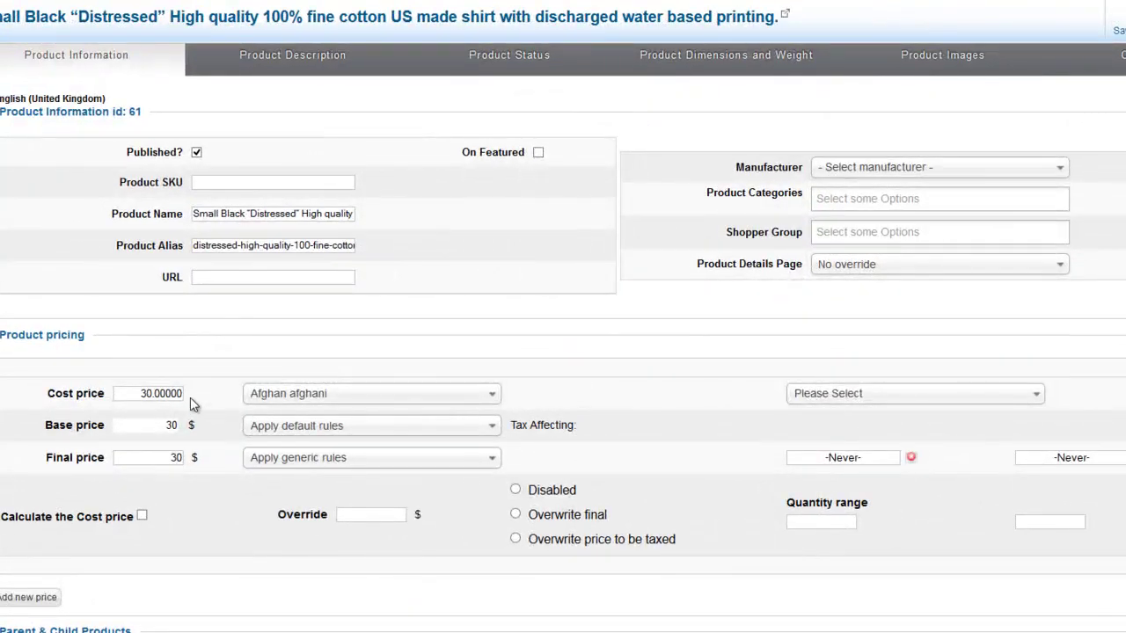
click(322, 395)
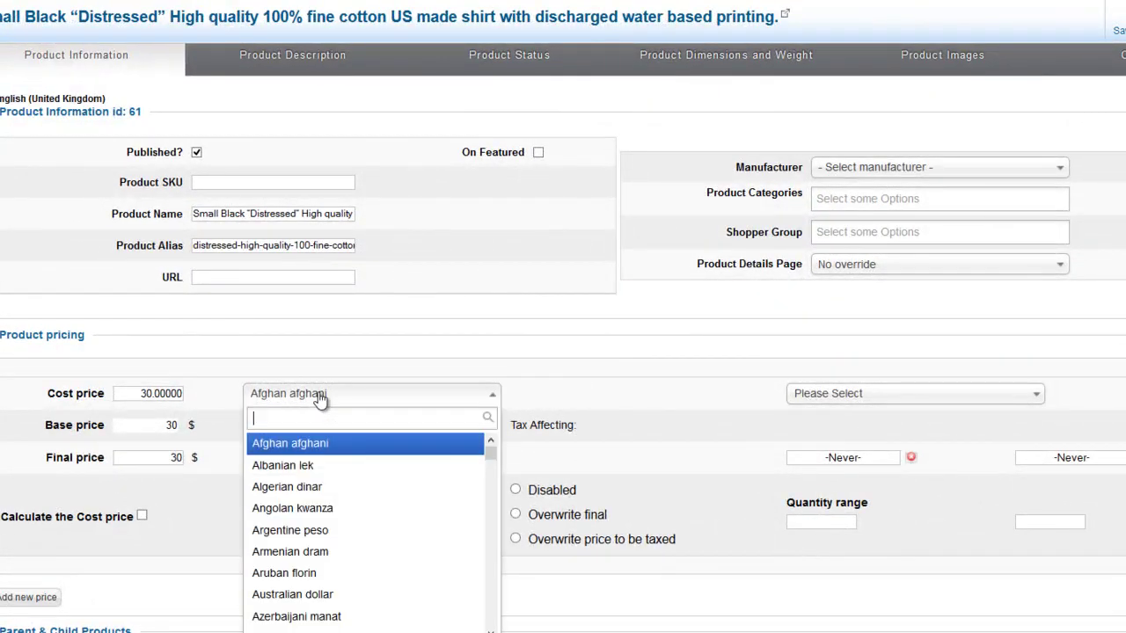
text(united)
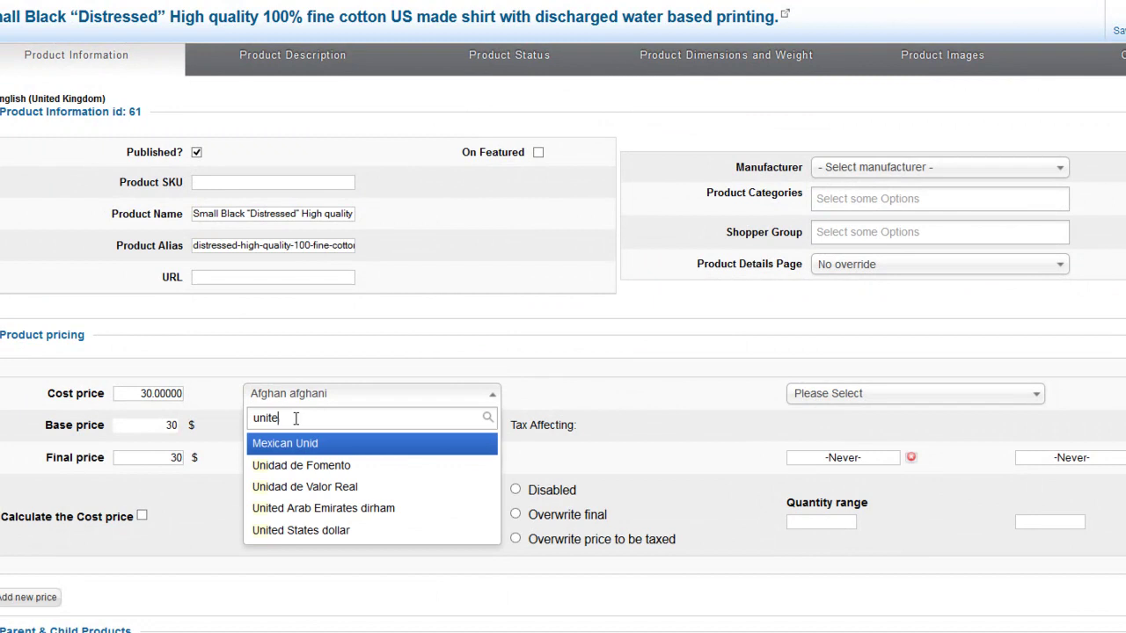
click(317, 465)
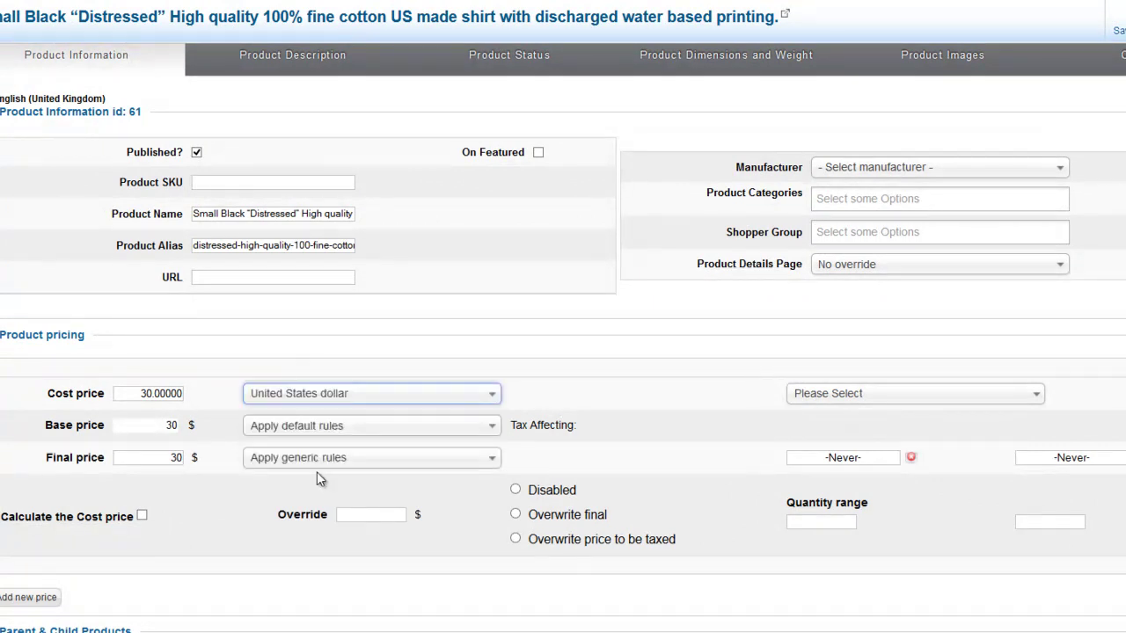
Set the Small Black "Distressed" variant's in-stock quantity to 5, and save and close the product
click(535, 55)
double_click(320, 148)
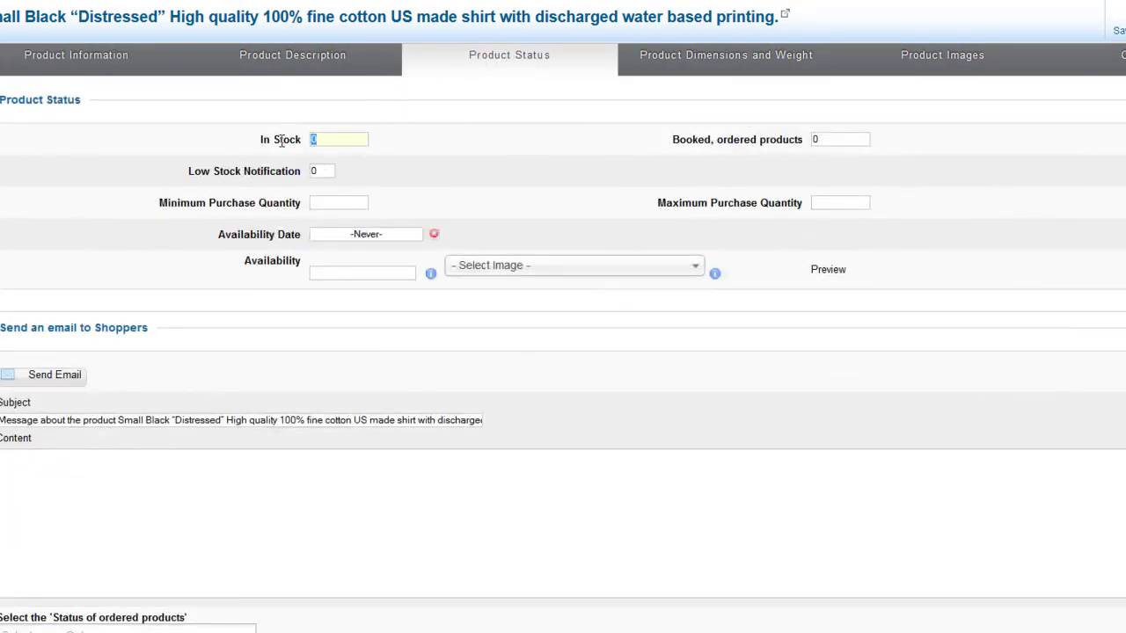
text(5)
click(448, 178)
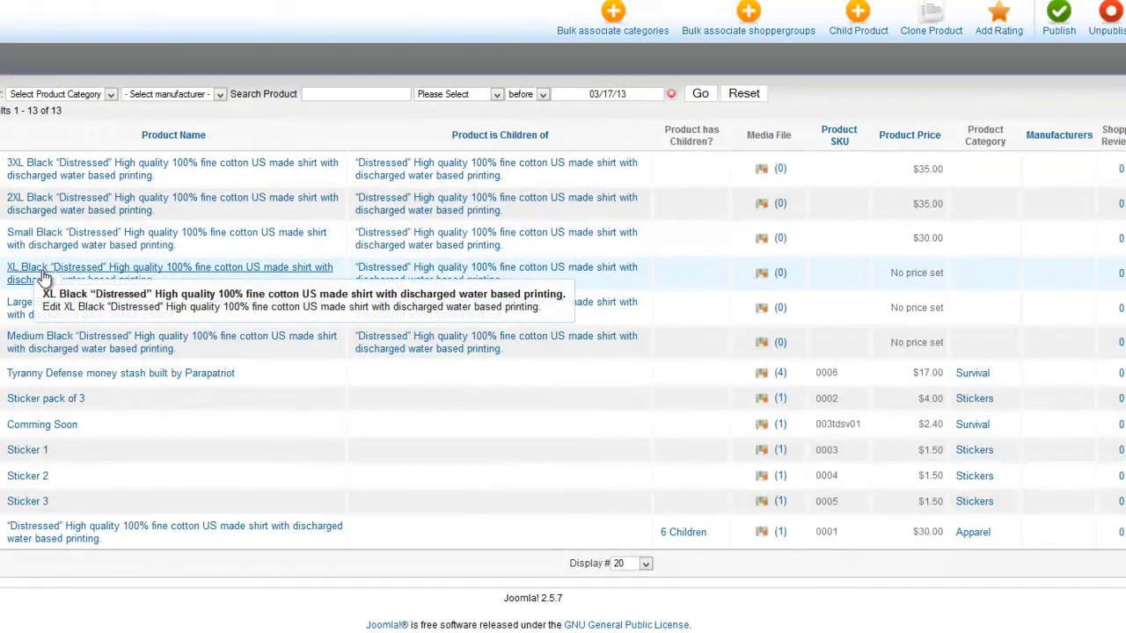
Open the XL Black "Distressed" child product and set its cost price currency to United States dollar
click(43, 277)
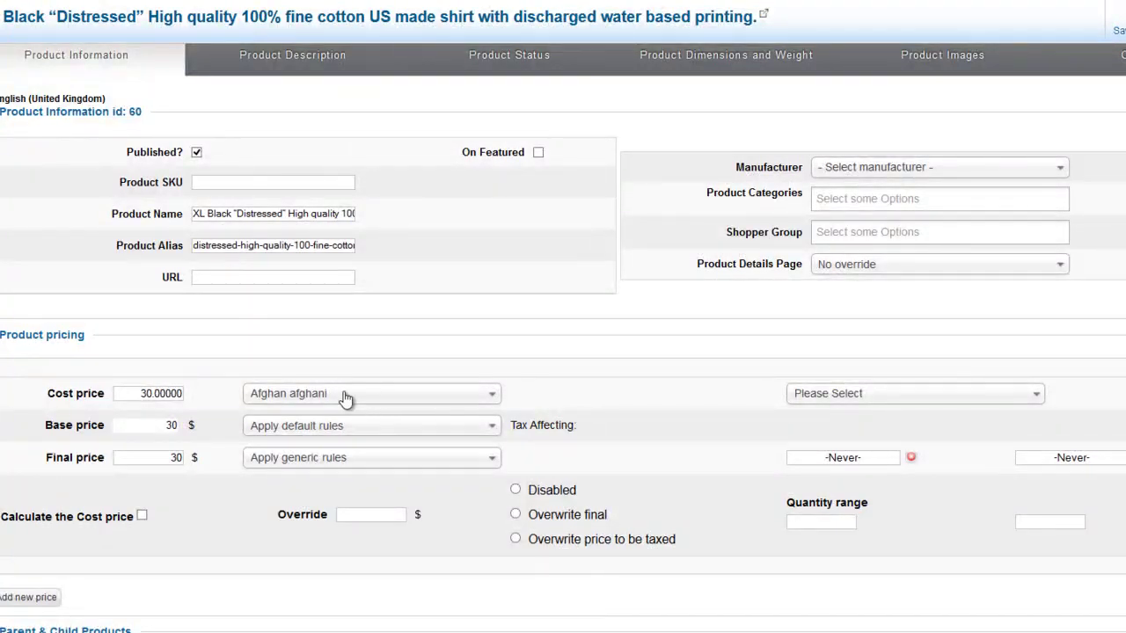
click(346, 398)
text(united)
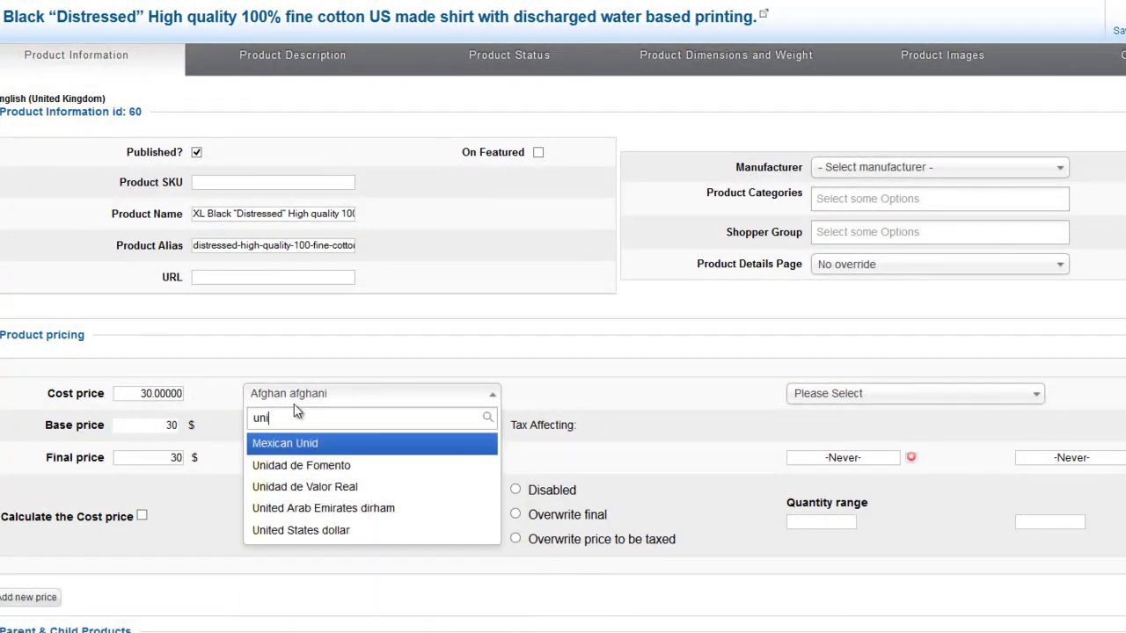
click(301, 465)
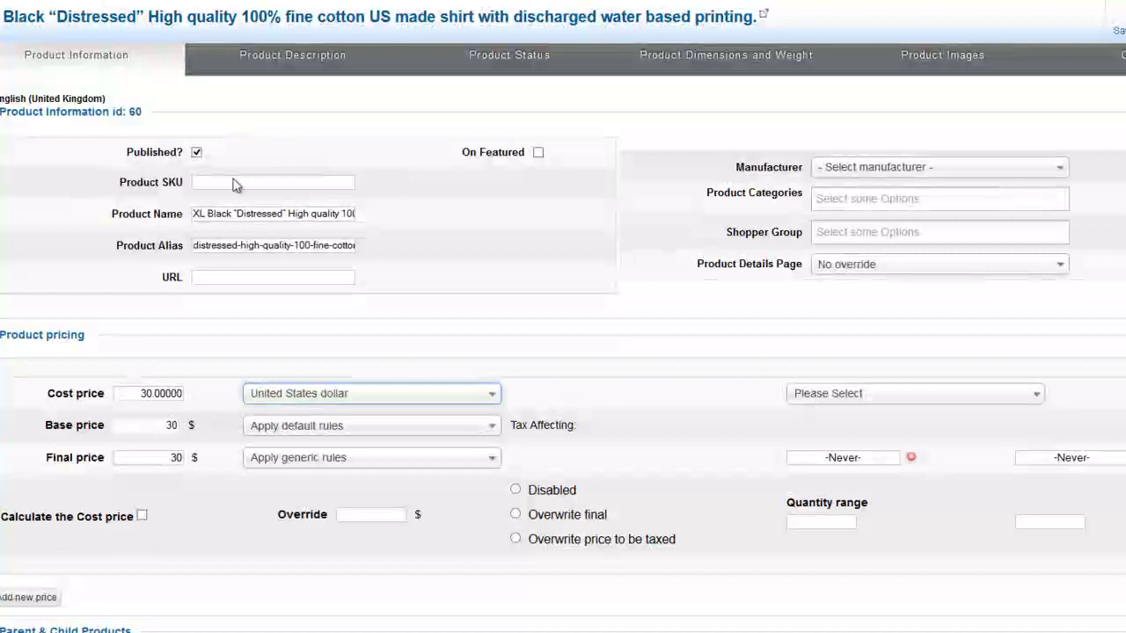
Set the XL Black variant's product SKU to 0001-xl-bk, and save and close the product
click(211, 182)
text(00)
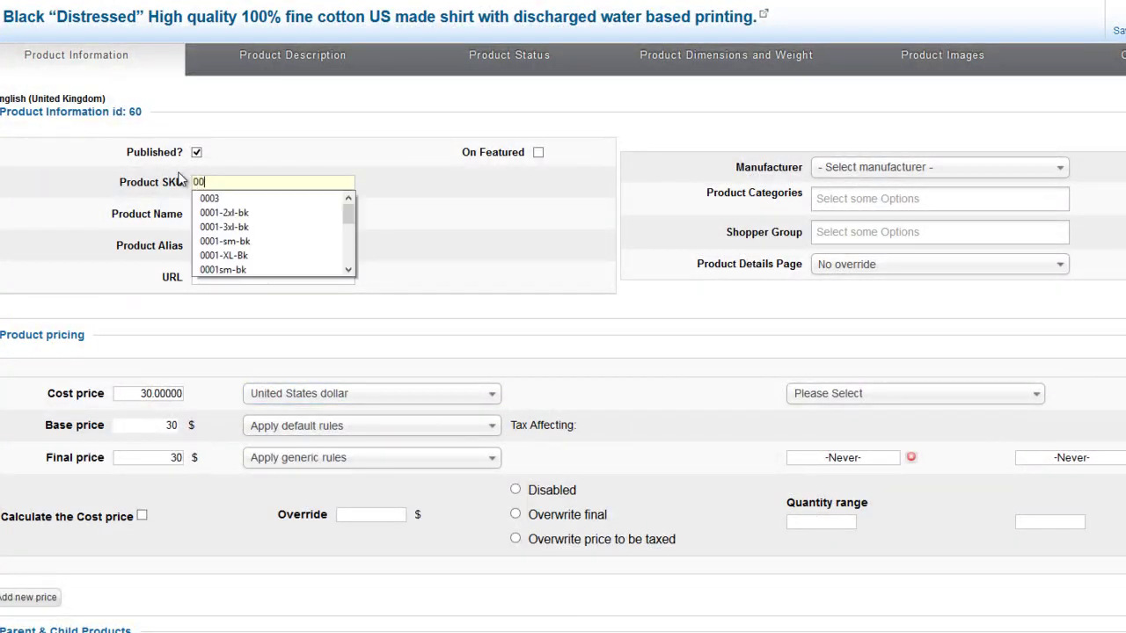
text(01)
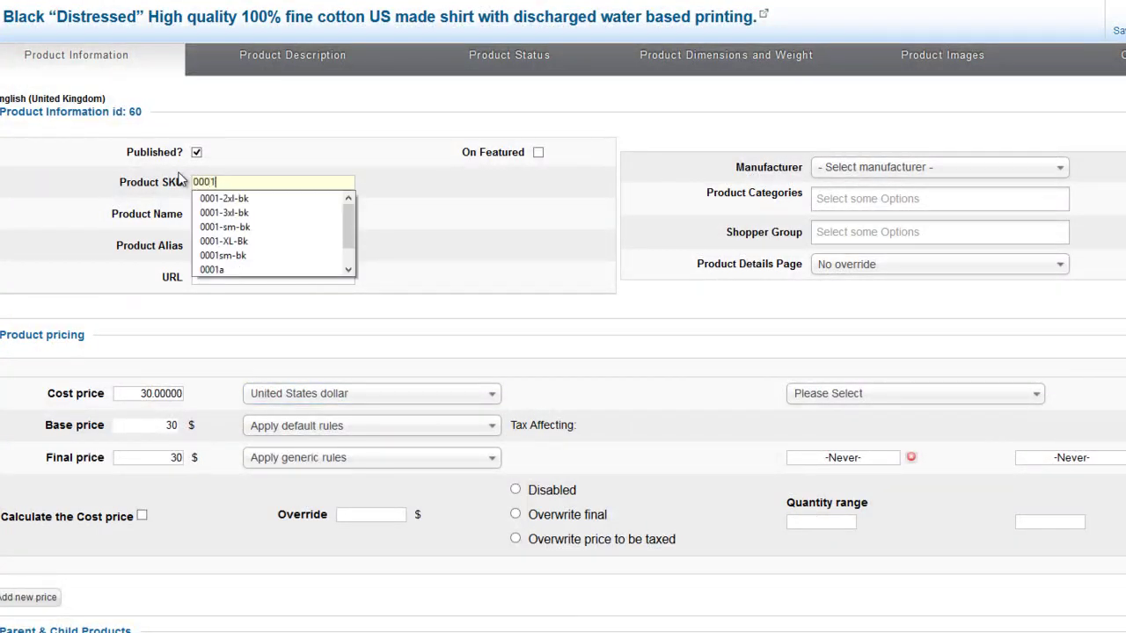
text(-)
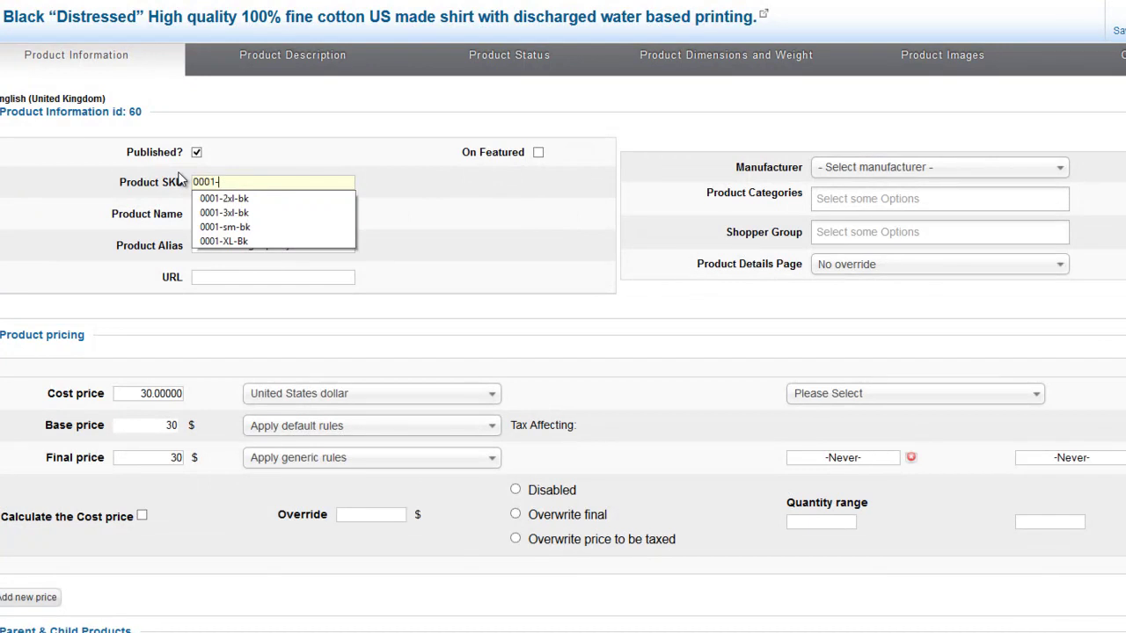
text(xl-bk)
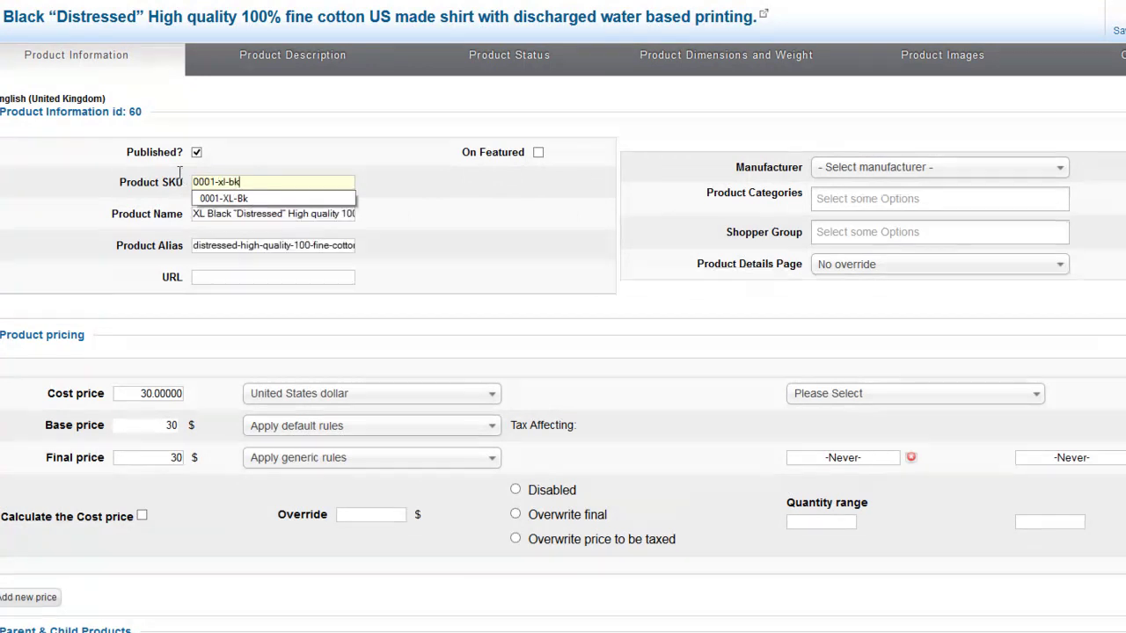
key(Return)
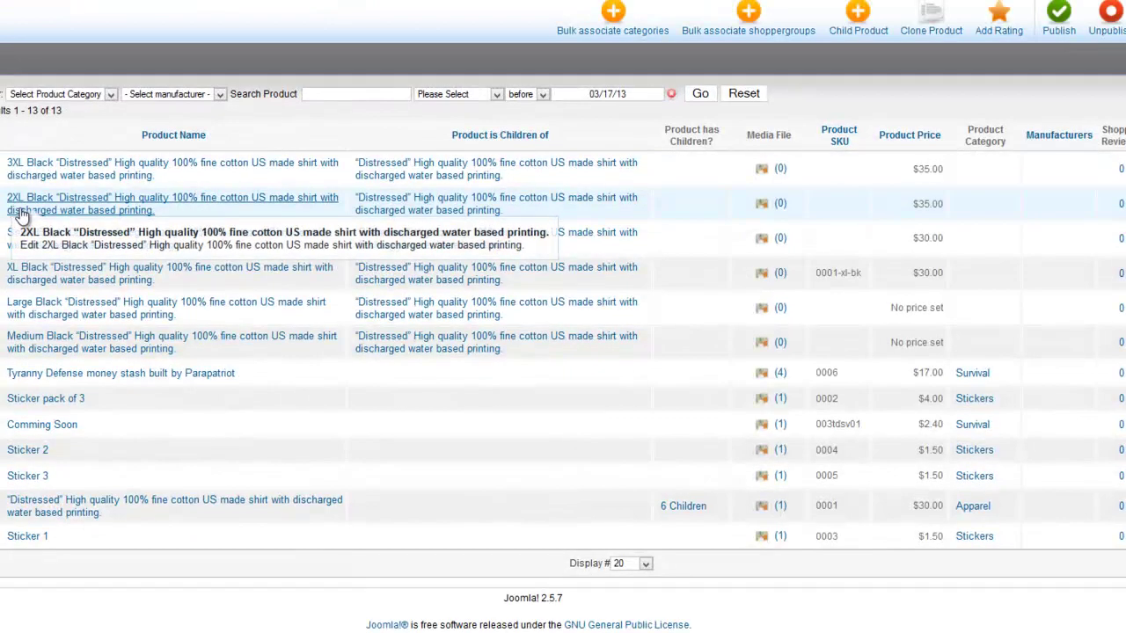
Give the 2XL Black "Distressed" child product the SKU 0001-2xl-bk, and save and close it
click(29, 209)
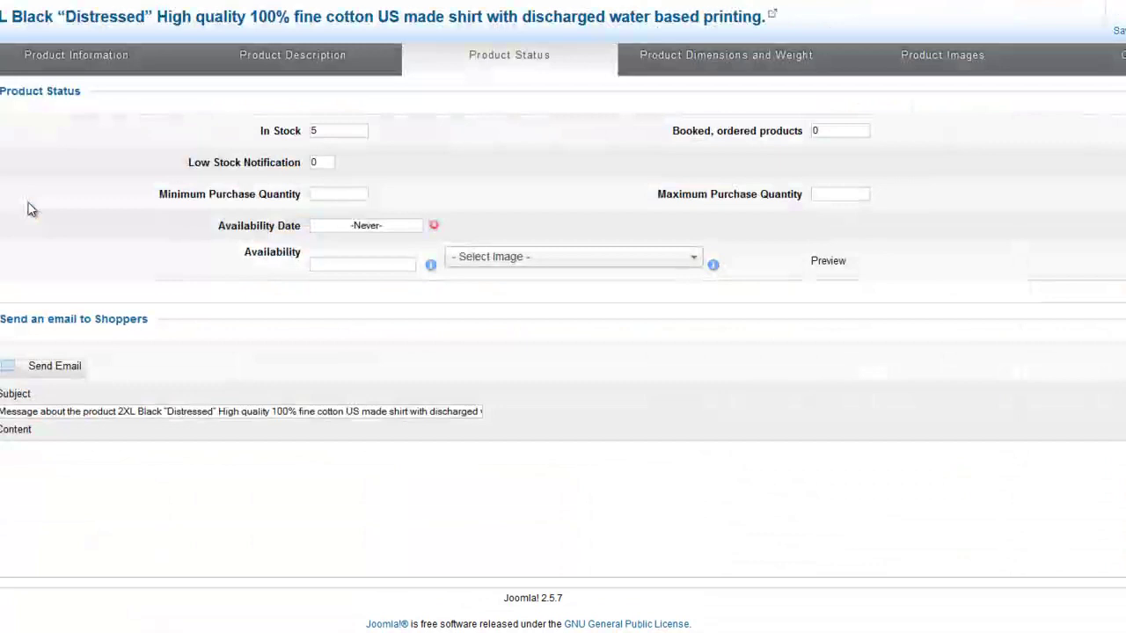
click(77, 58)
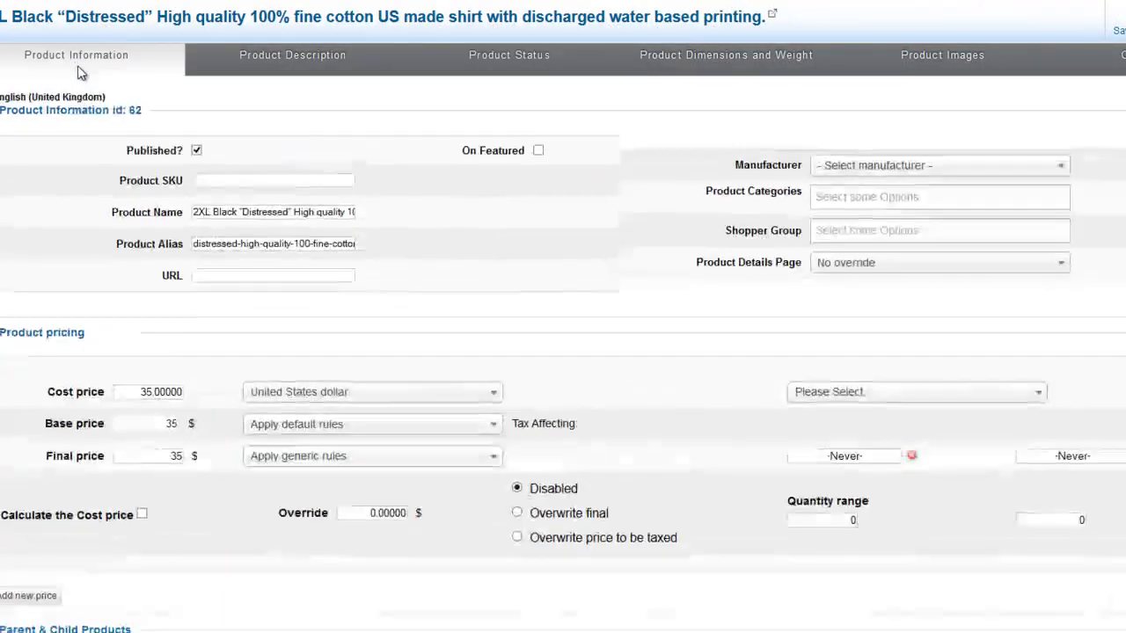
click(210, 182)
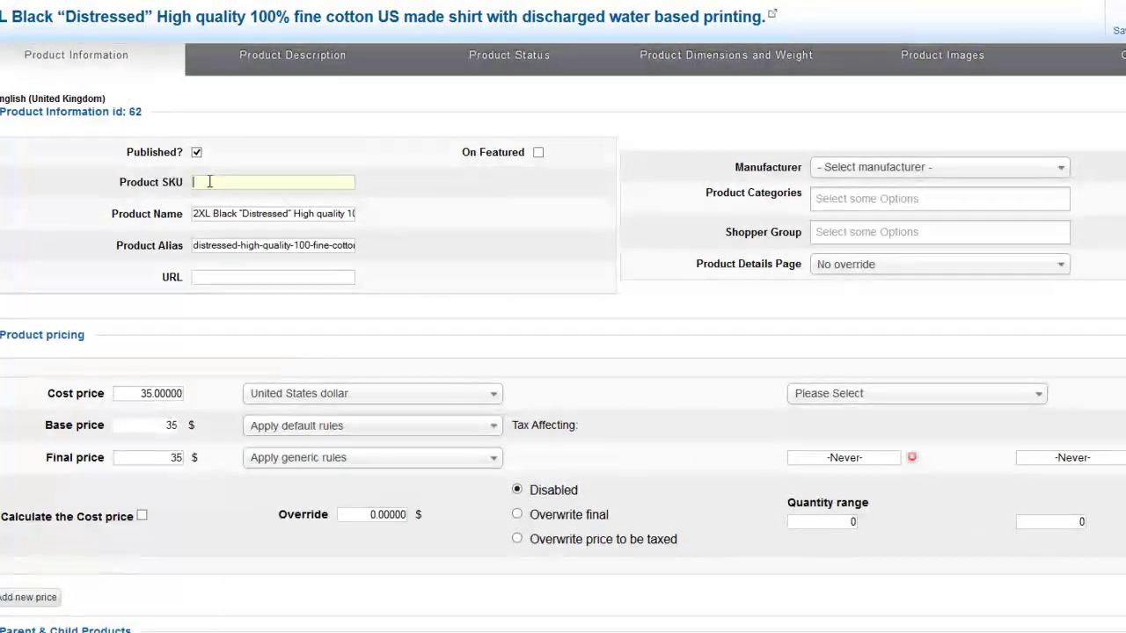
text(0001-)
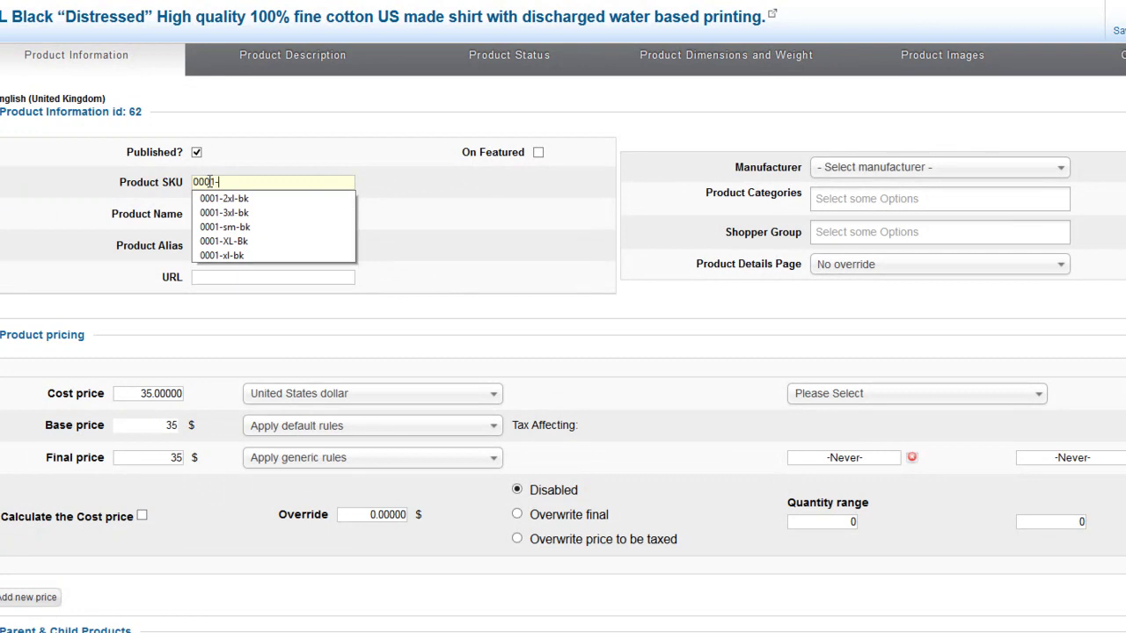
text(2)
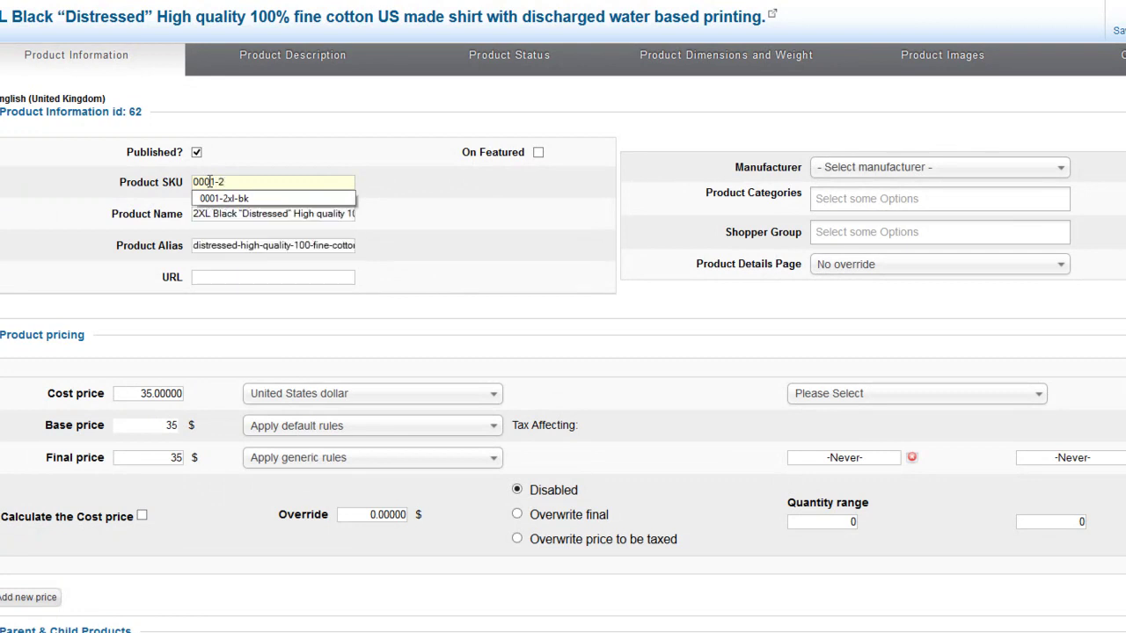
text(l)
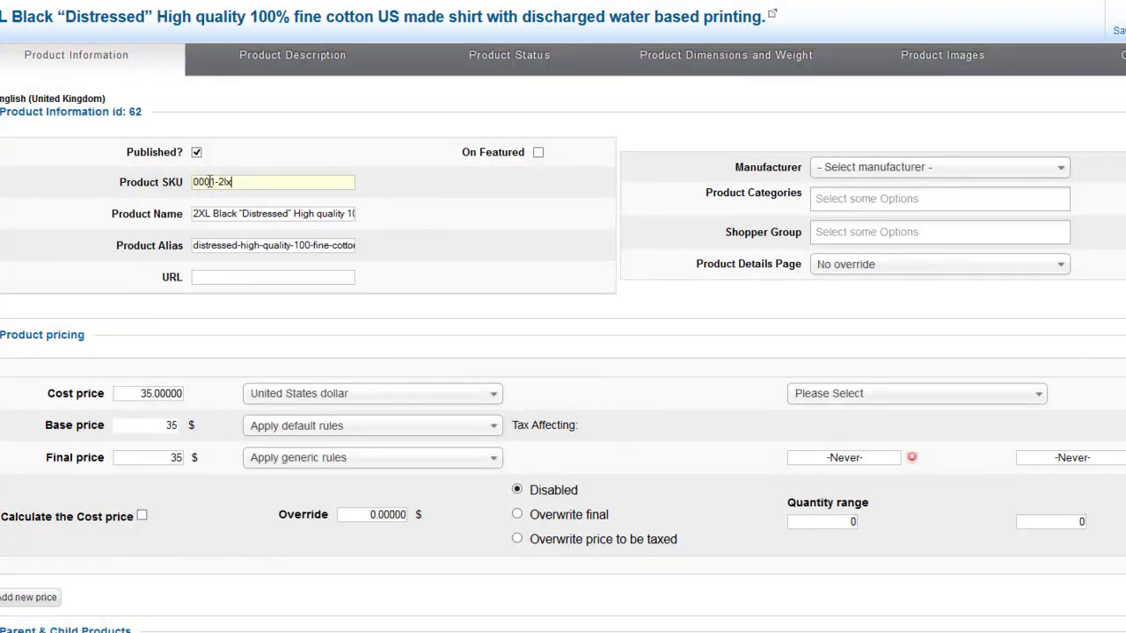
text(x)
key(BackSpace)
key(BackSpace)
text(xl)
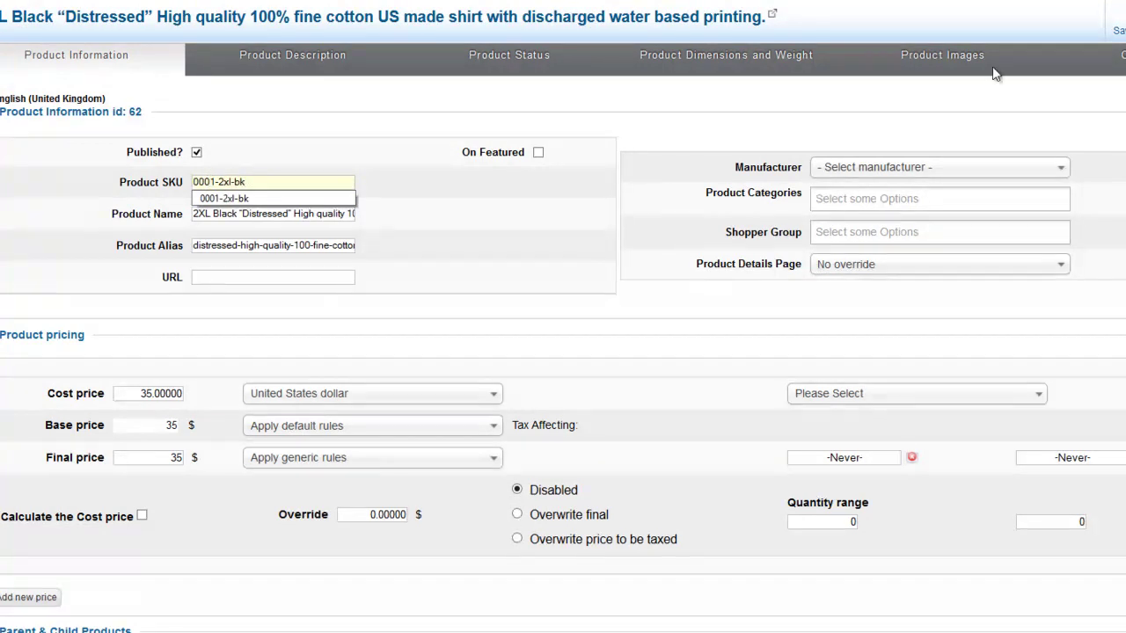
text(-bk)
click(1090, 25)
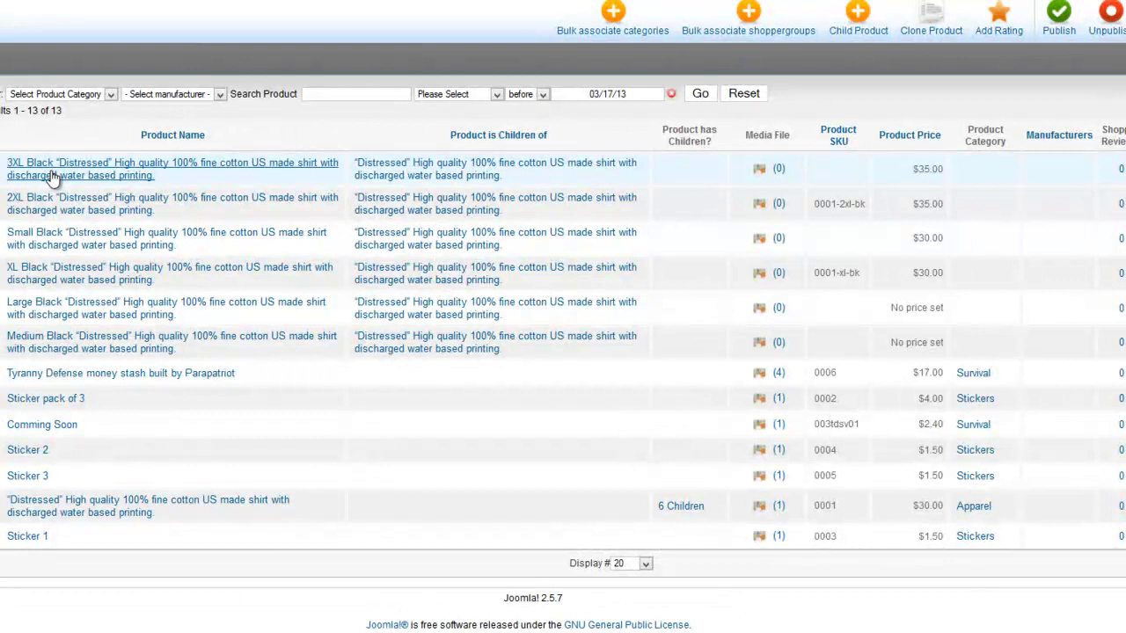
Give the 3XL Black "Distressed" child product the SKU 0001-3xl-bk, and save and close it
click(52, 175)
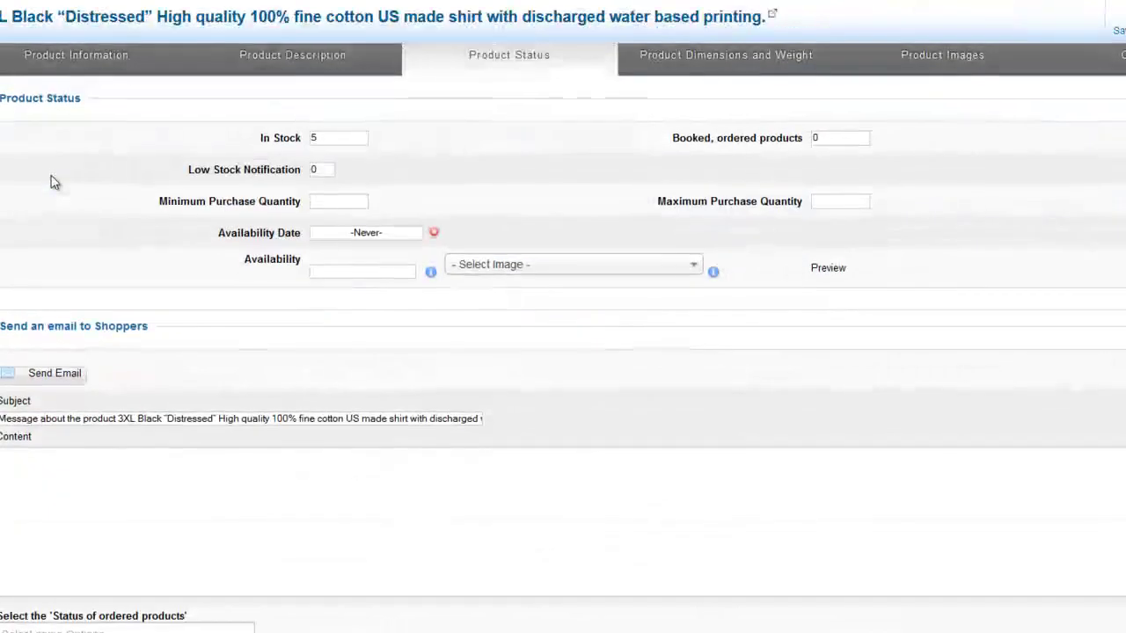
click(66, 54)
click(231, 175)
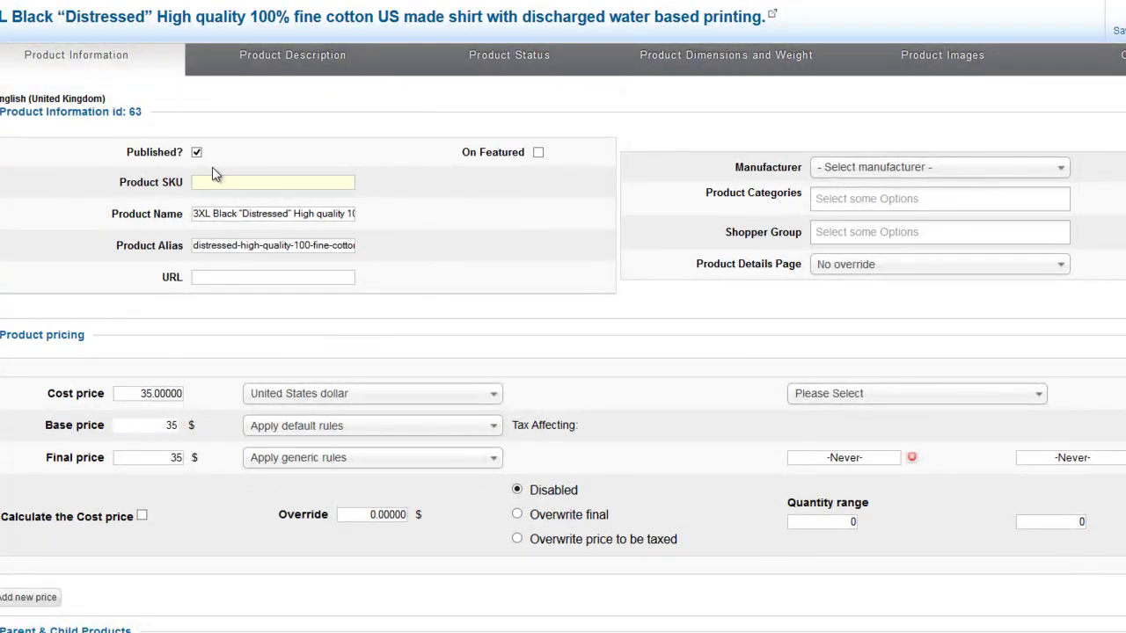
text(000)
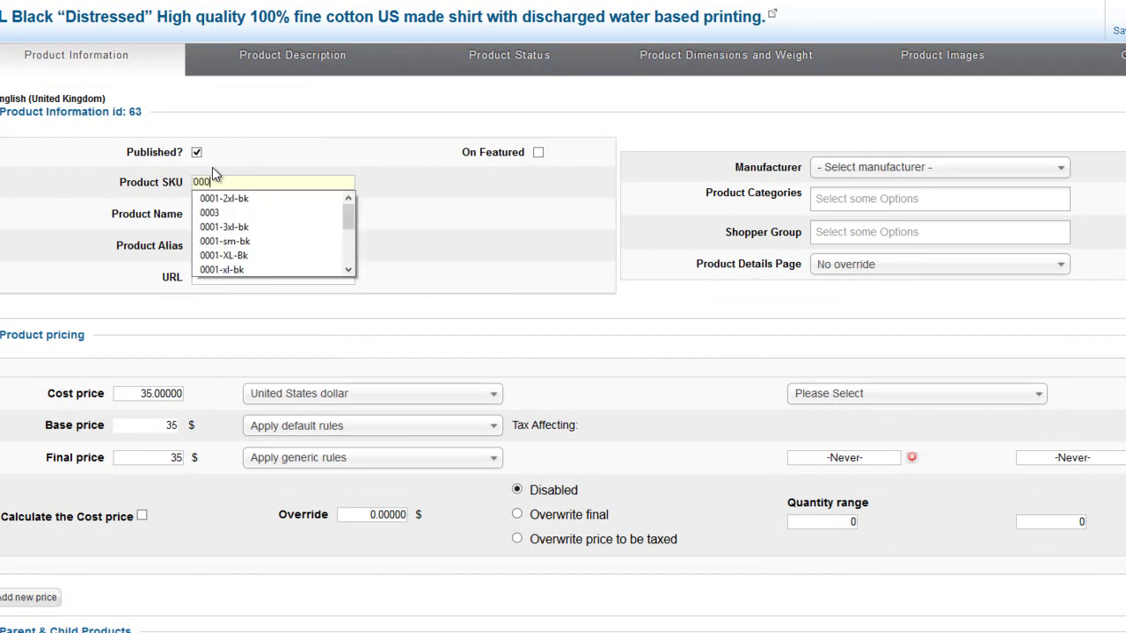
text(1-3xl)
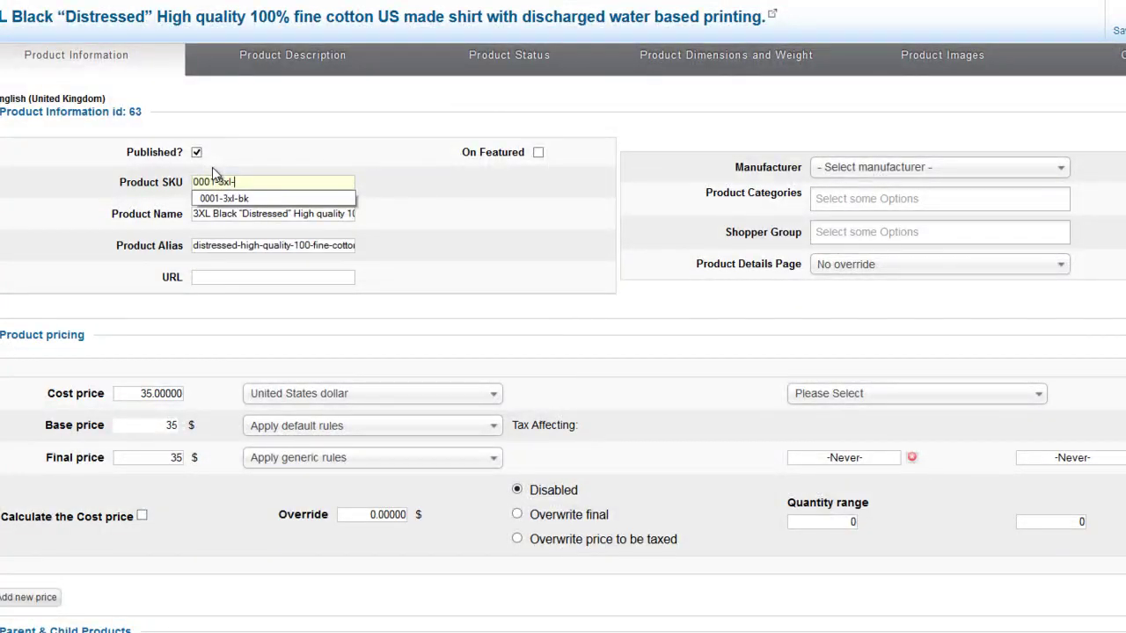
text(-bk)
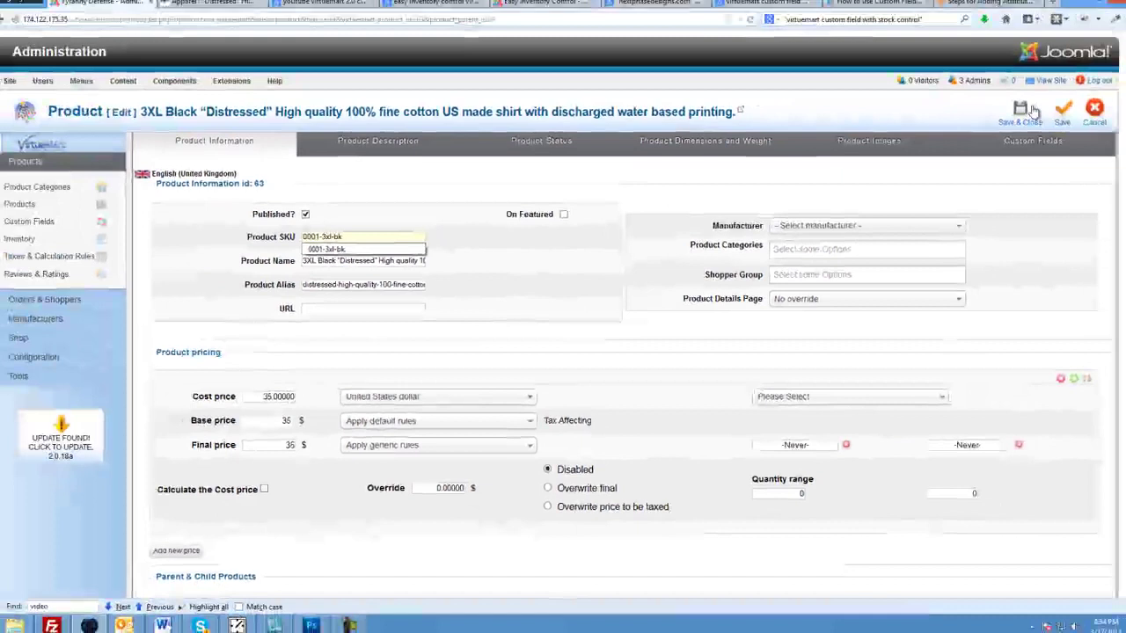
click(1016, 122)
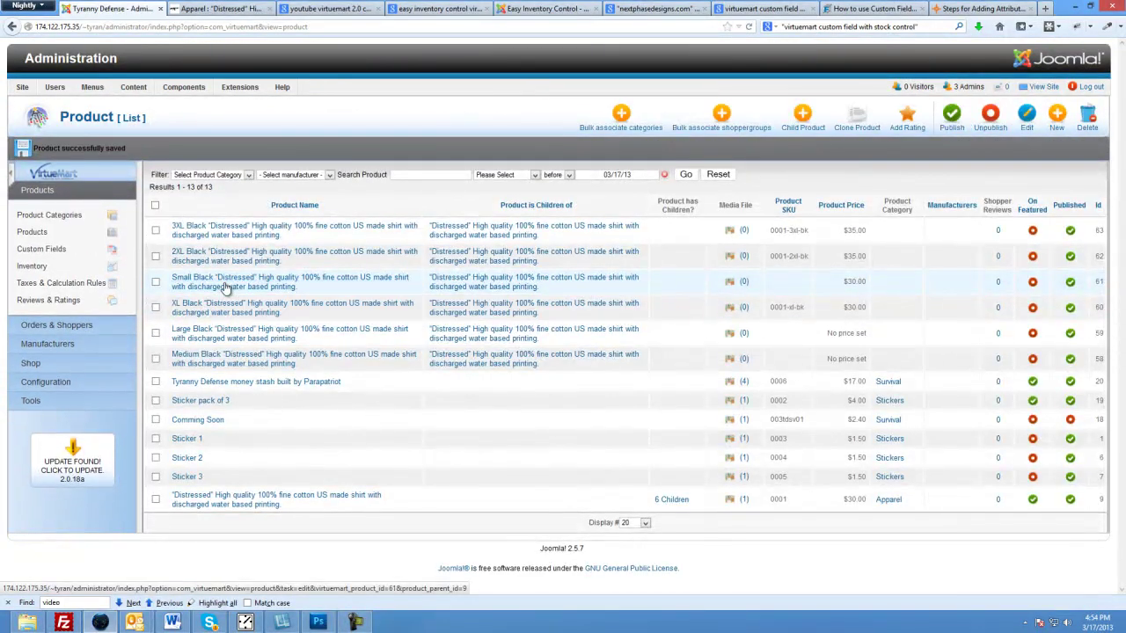
Give the Small Black "Distressed" child product the SKU 0001-sm-bk, and save and close it
click(222, 286)
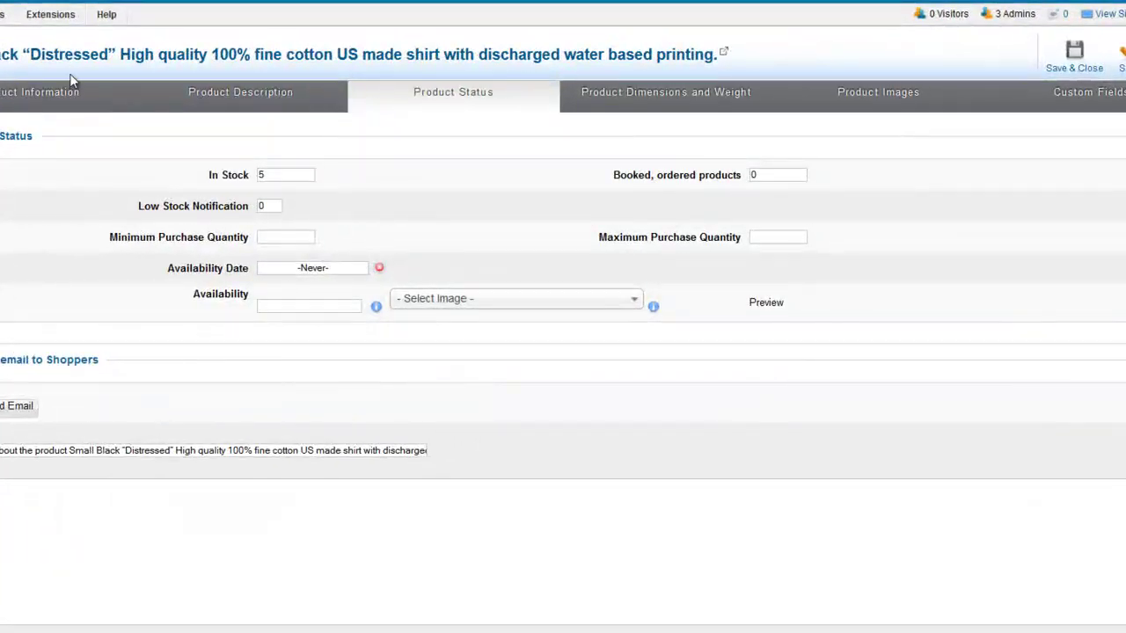
click(64, 92)
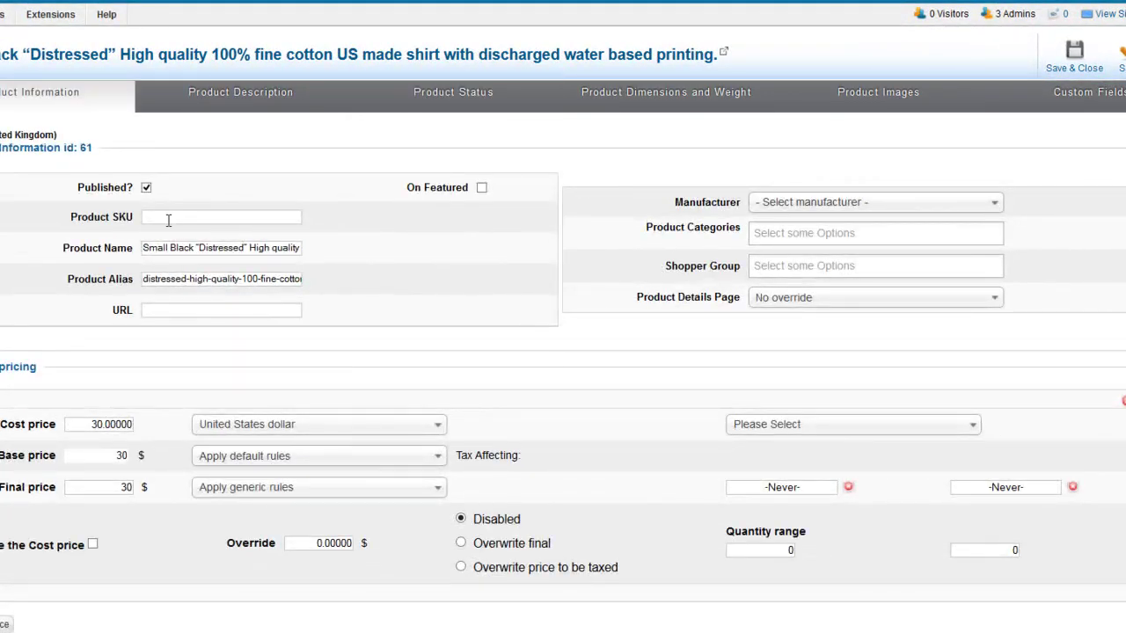
text(0001-)
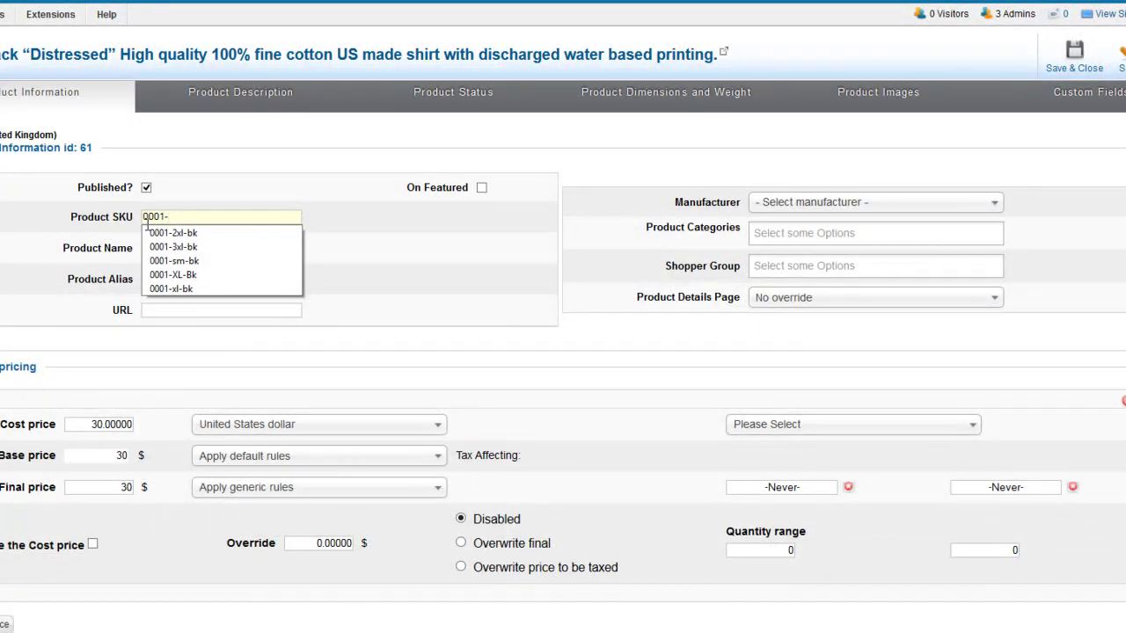
text(sm-bk)
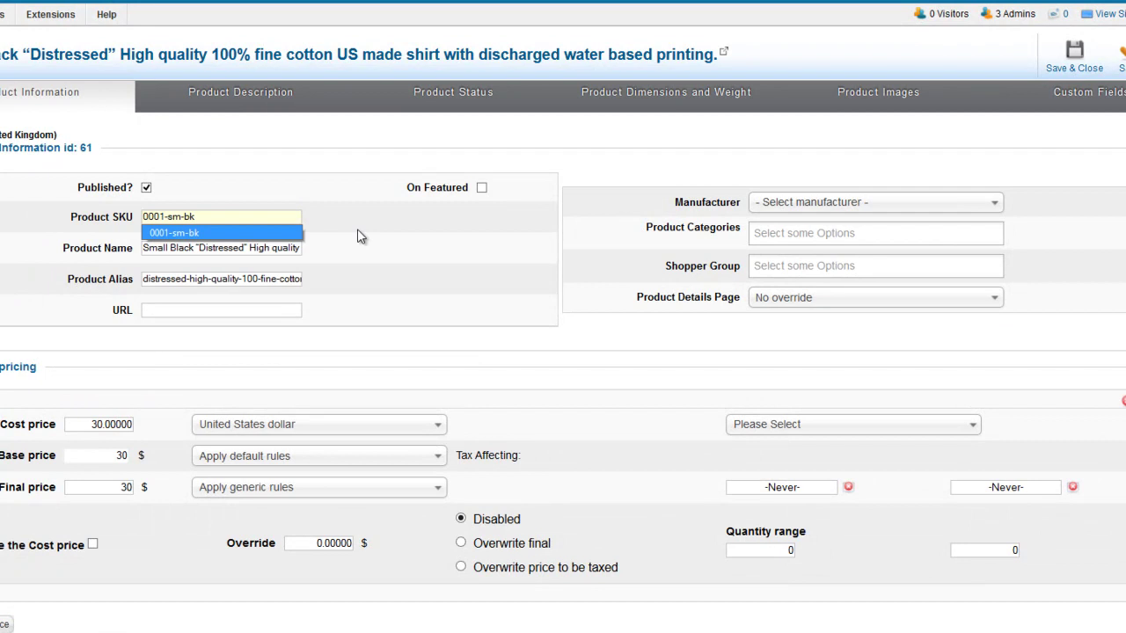
click(1075, 55)
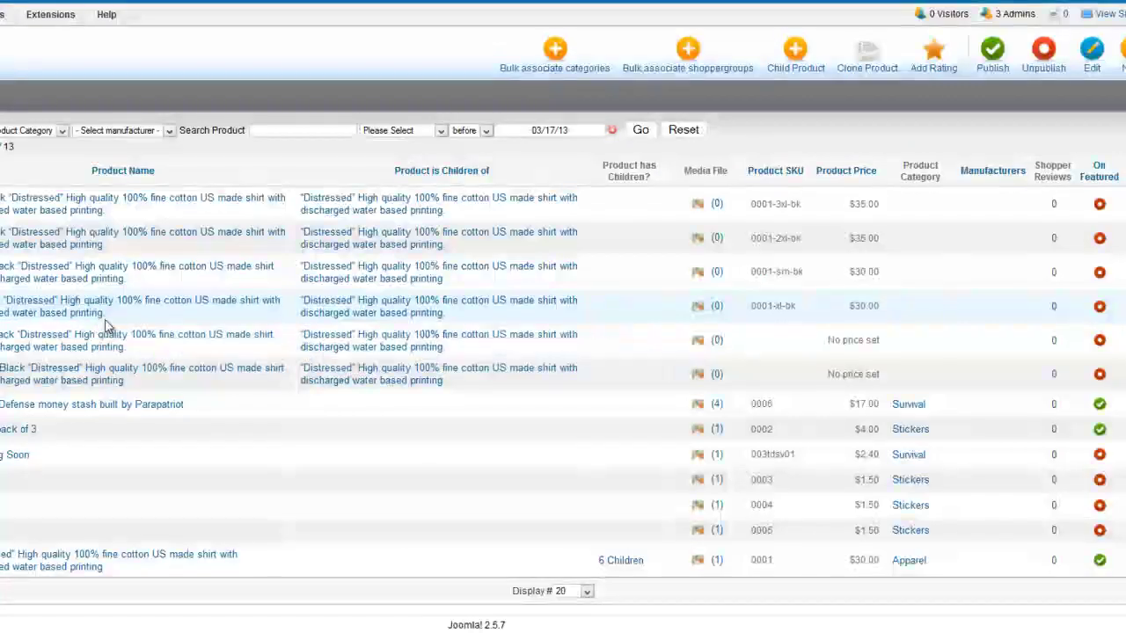
Open the Large Black "Distressed" child product and set its product SKU to 001-lg-bk
click(48, 346)
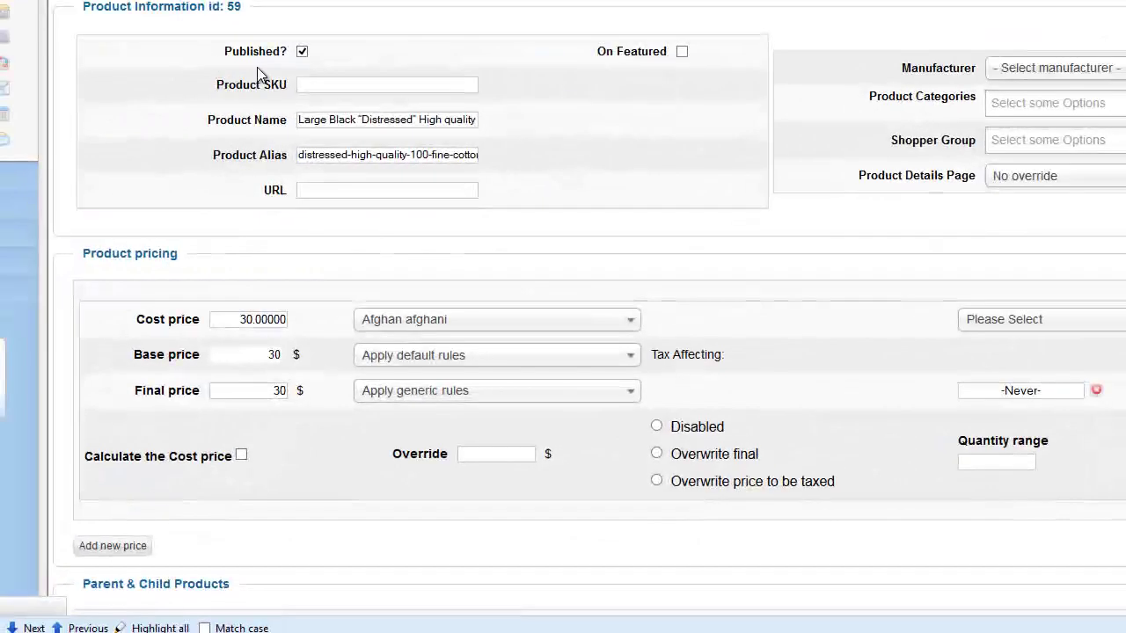
text(0001)
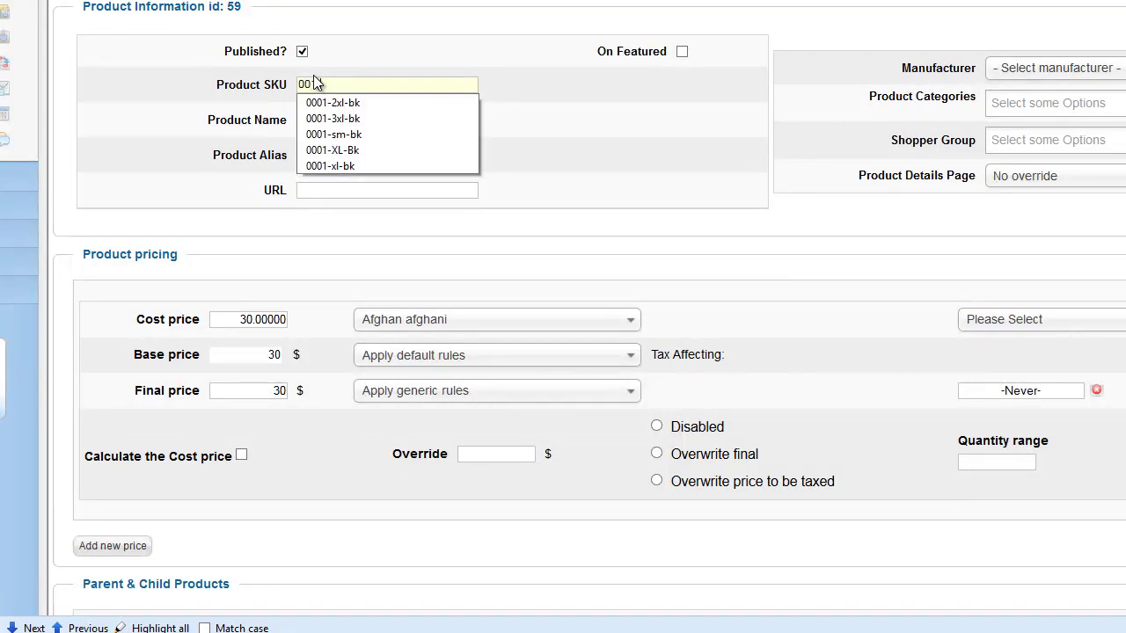
text(-lg-bk)
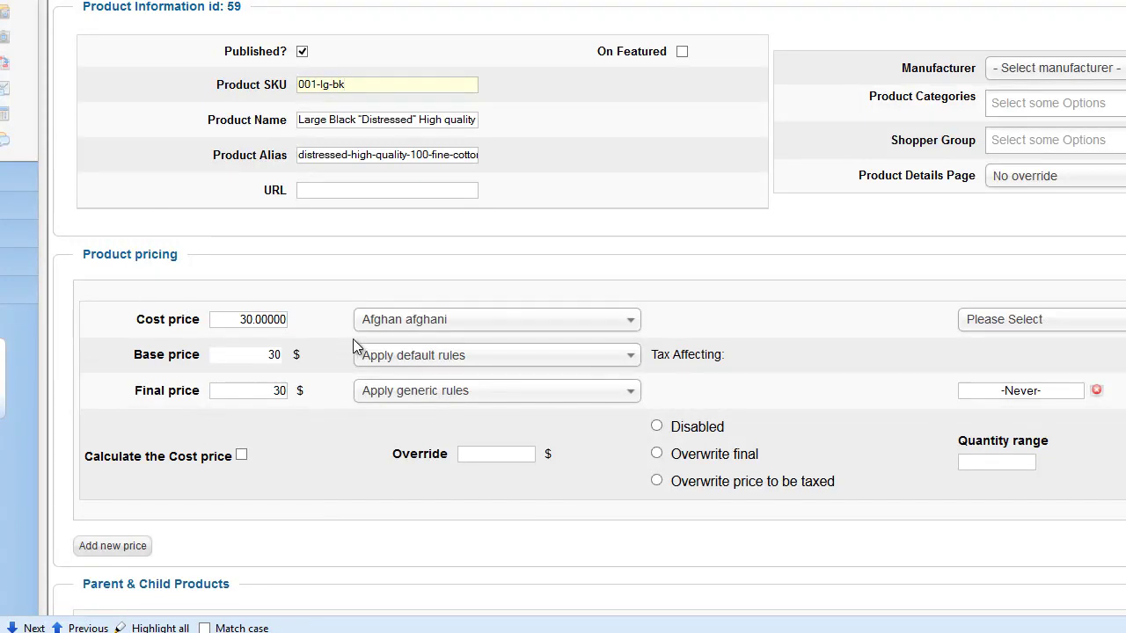
Set the Large Black shirt's cost price currency to United States dollar and its stock to 5, and save the product
click(410, 322)
text(united)
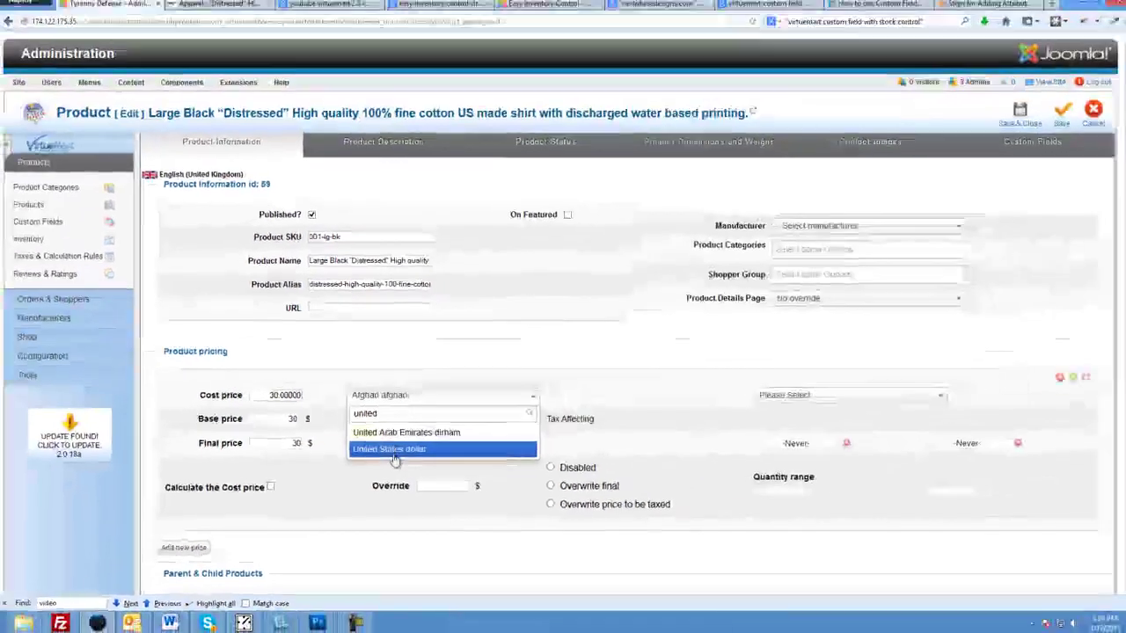
click(393, 454)
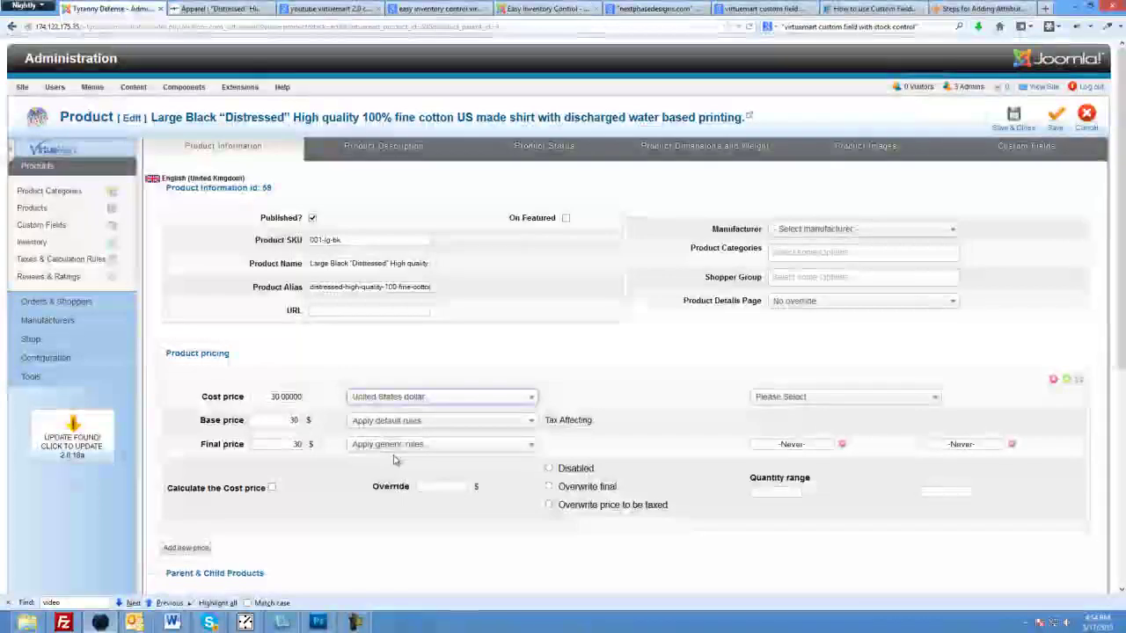
click(532, 142)
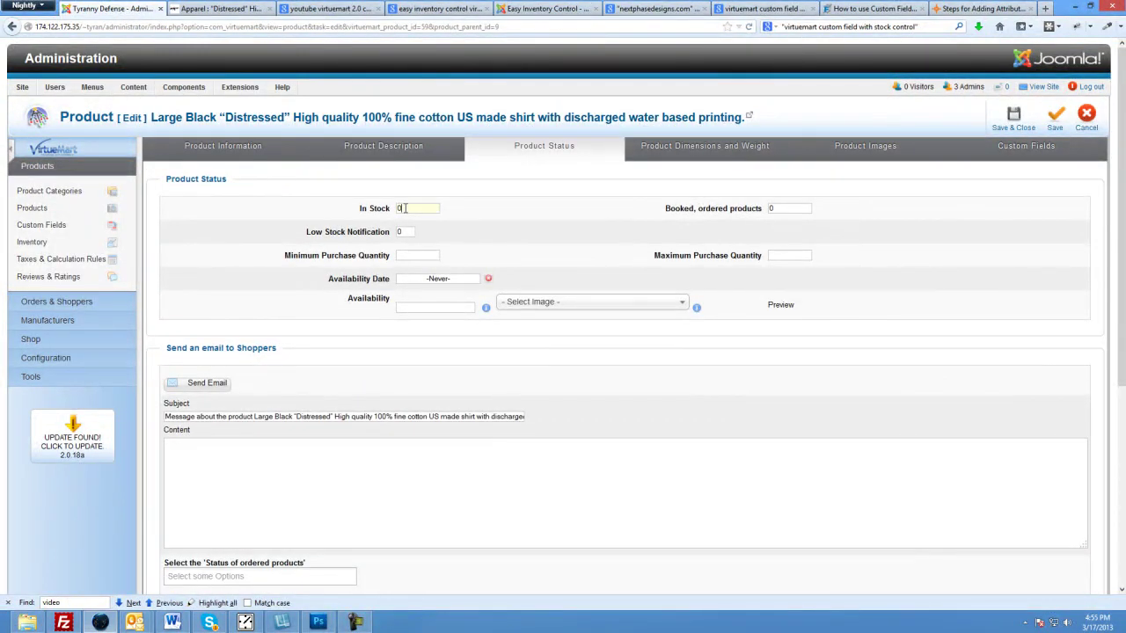
key(BackSpace)
text(5)
click(1054, 125)
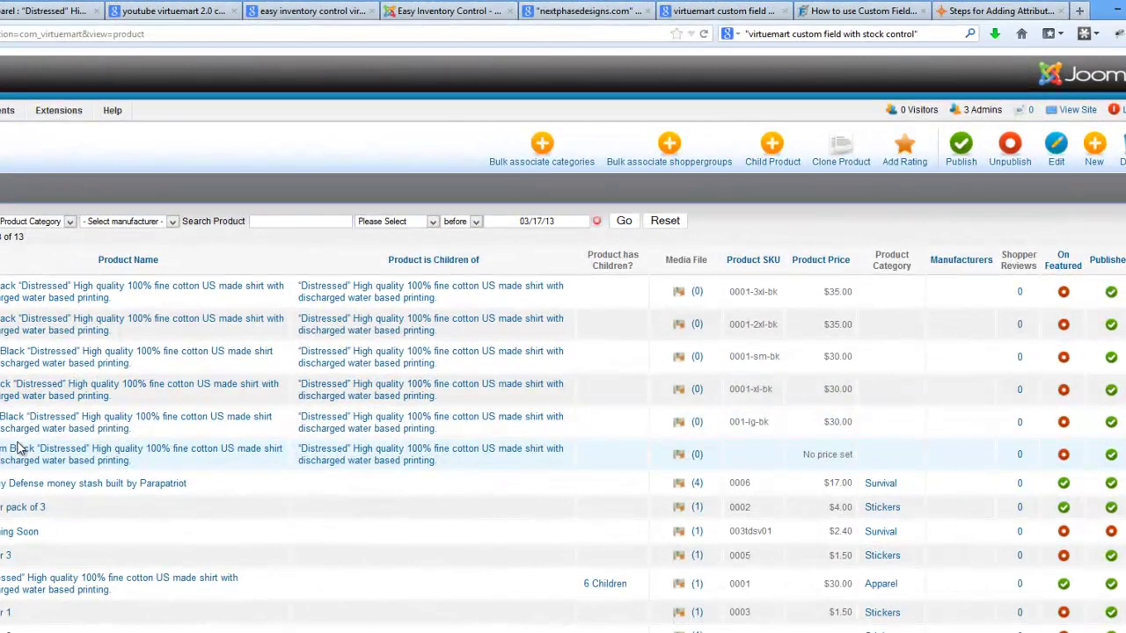
Open the Medium Black "Distressed" child product and set its product SKU to 001-md-bk
click(23, 460)
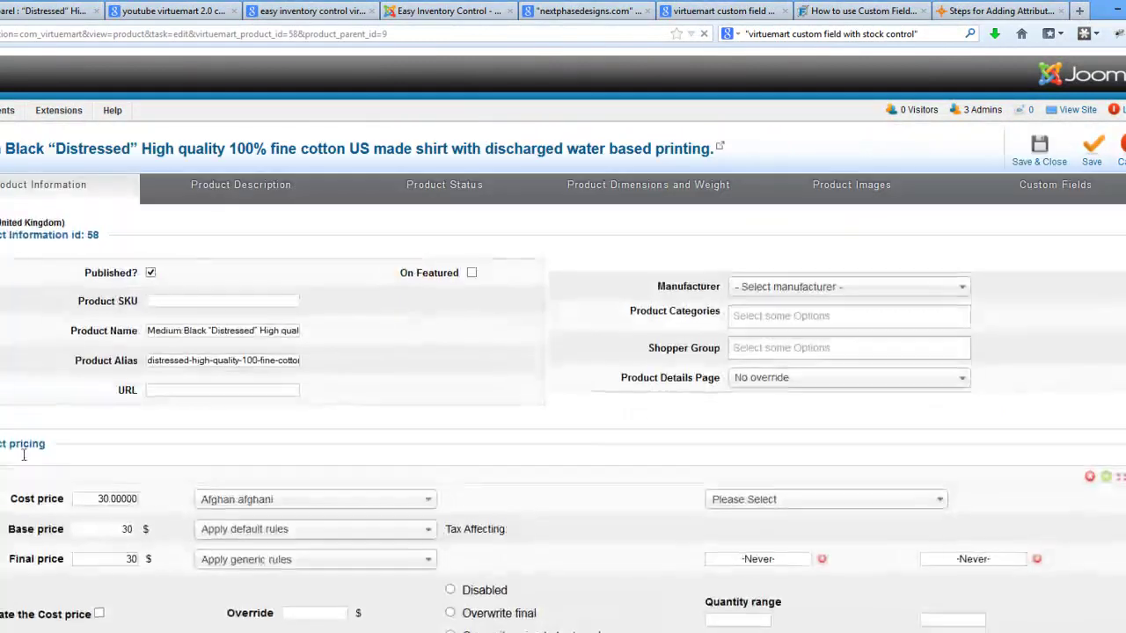
click(161, 302)
text(0)
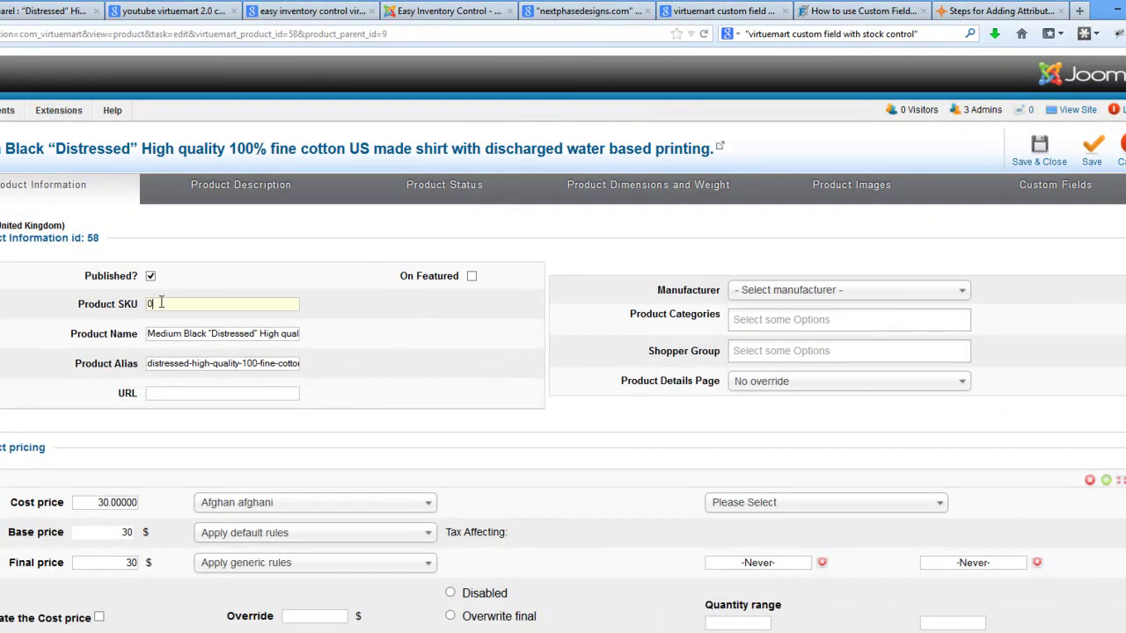
text(01)
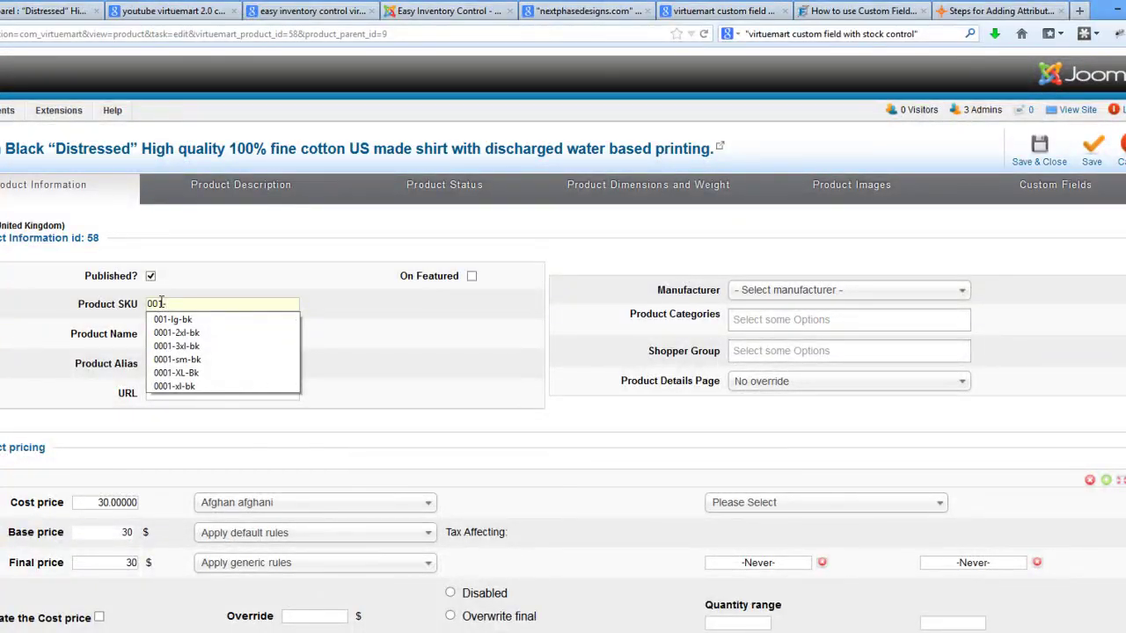
text(-md-bk)
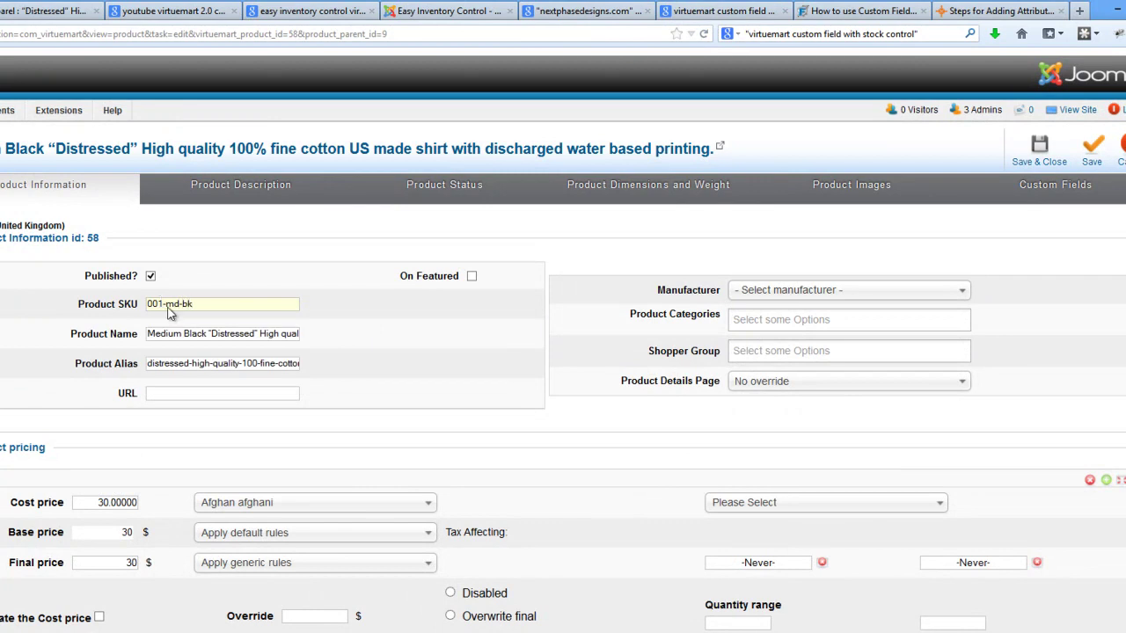
Change the Medium Black shirt's cost price currency to United States dollar
click(273, 505)
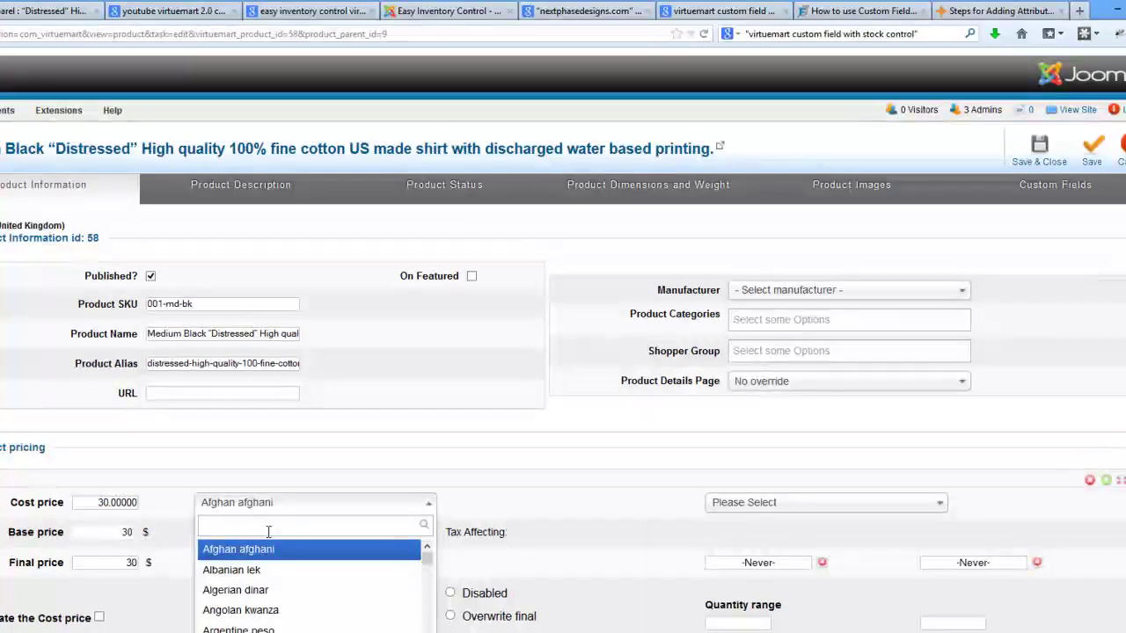
text(uni)
key(Down)
key(Down)
key(Down)
key(Down)
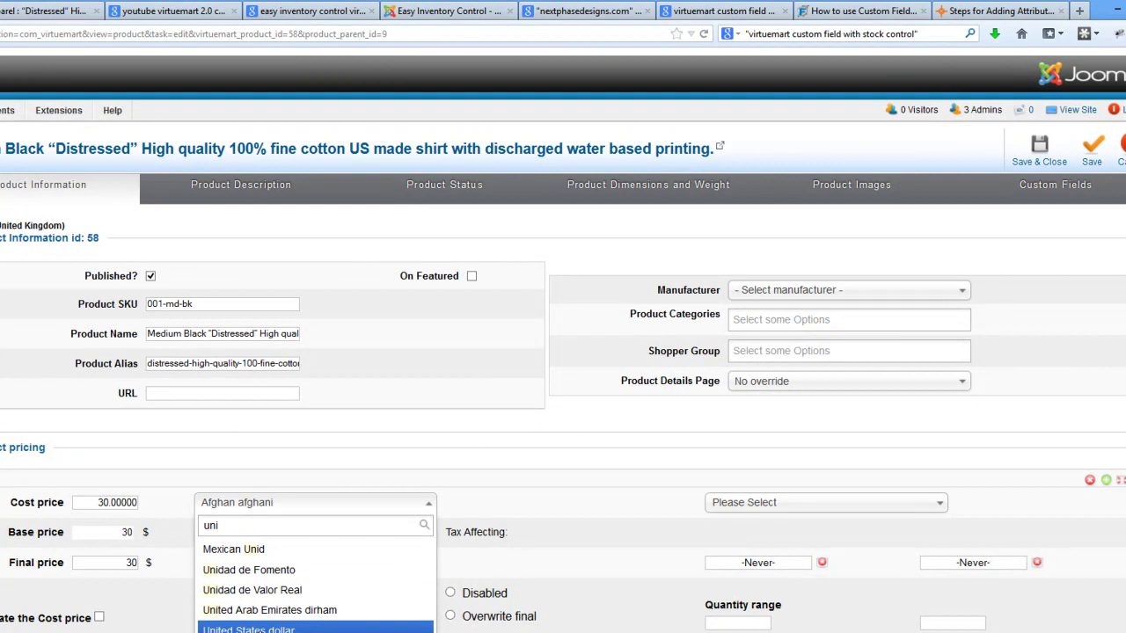
key(Return)
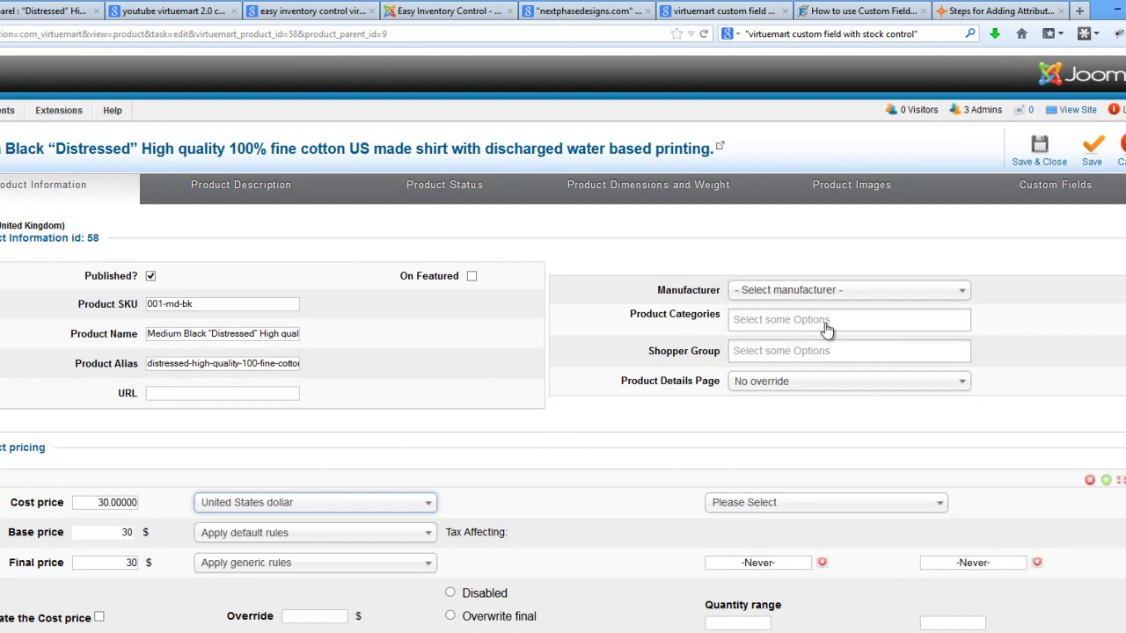
Set the Medium Black shirt's in-stock quantity to 5, and save and close the product
click(242, 193)
click(390, 193)
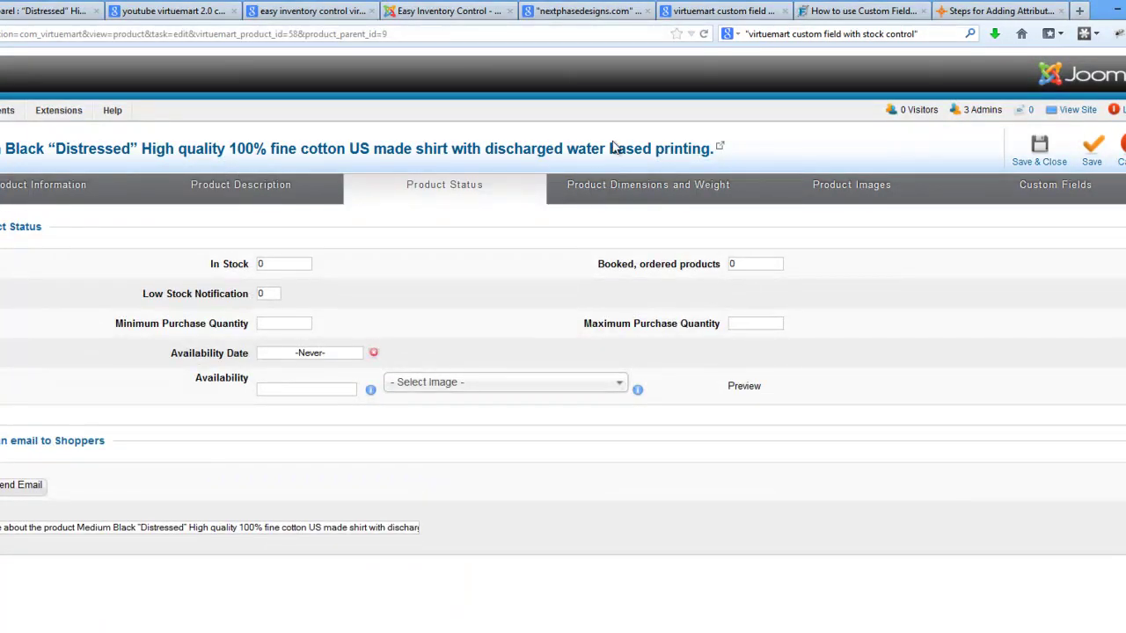
key(BackSpace)
text(5)
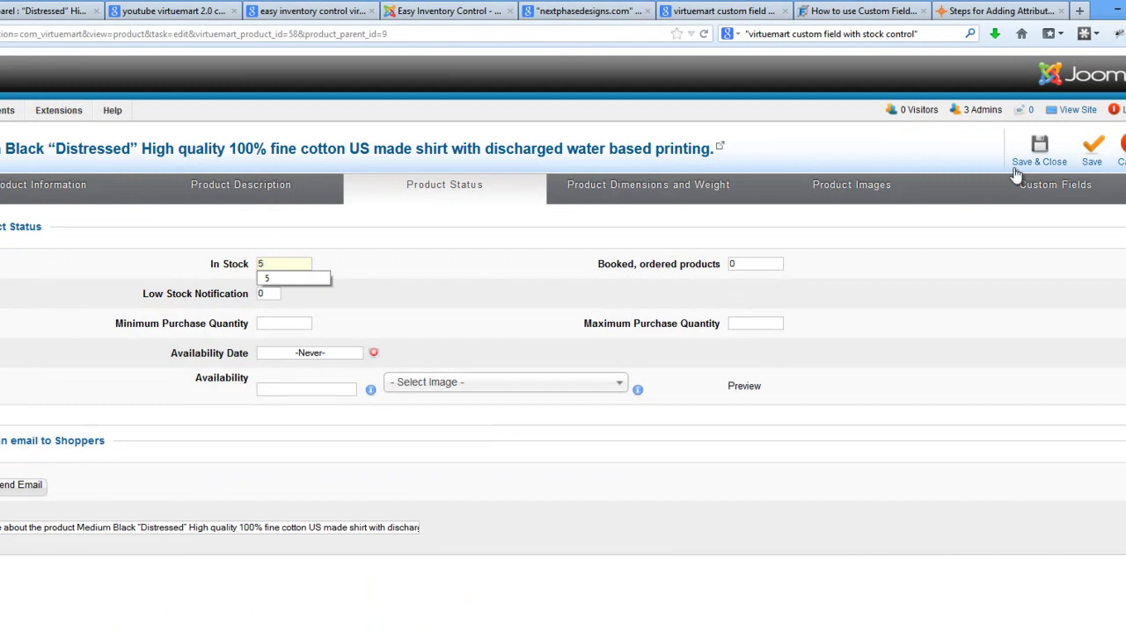
click(1035, 155)
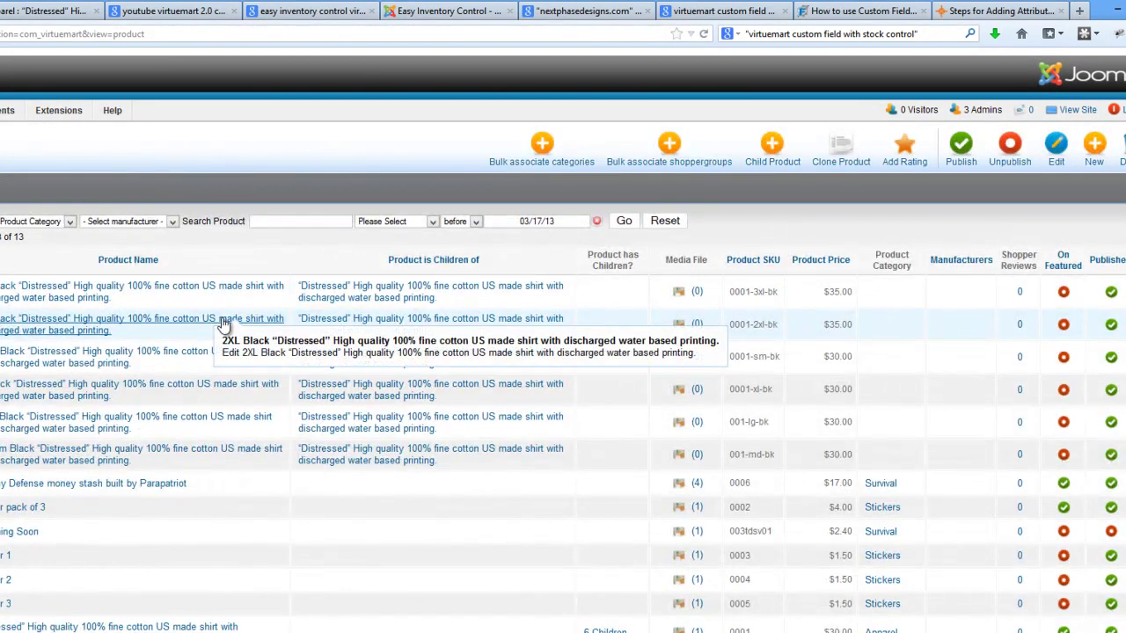
Reload the "Distressed" shirt's storefront page and check its Pick A Size & Color section
click(51, 10)
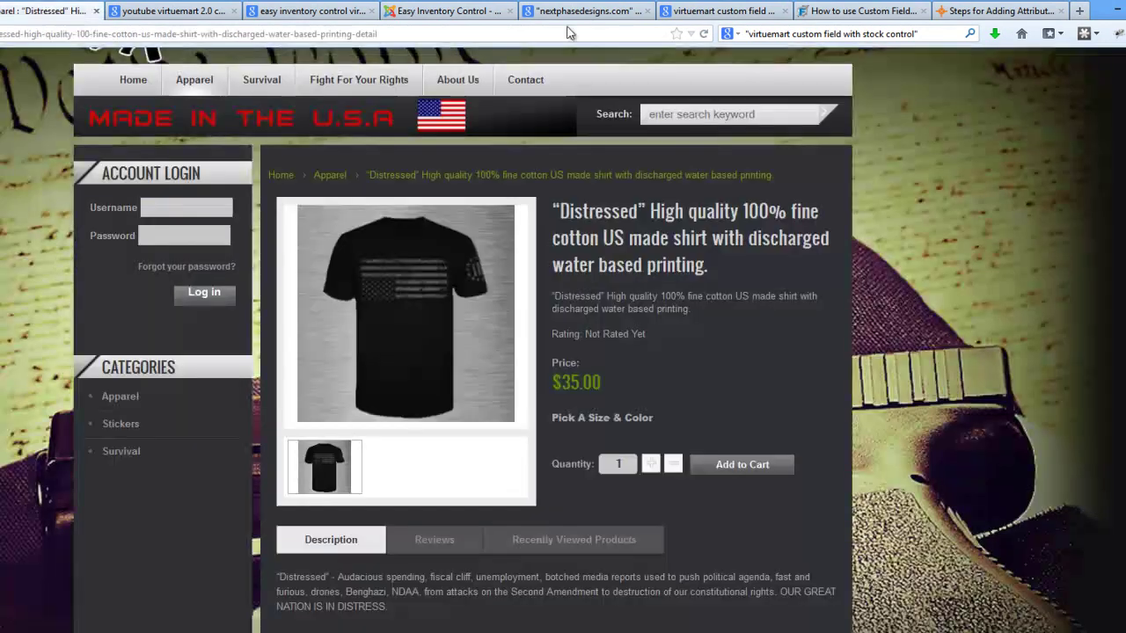
click(704, 35)
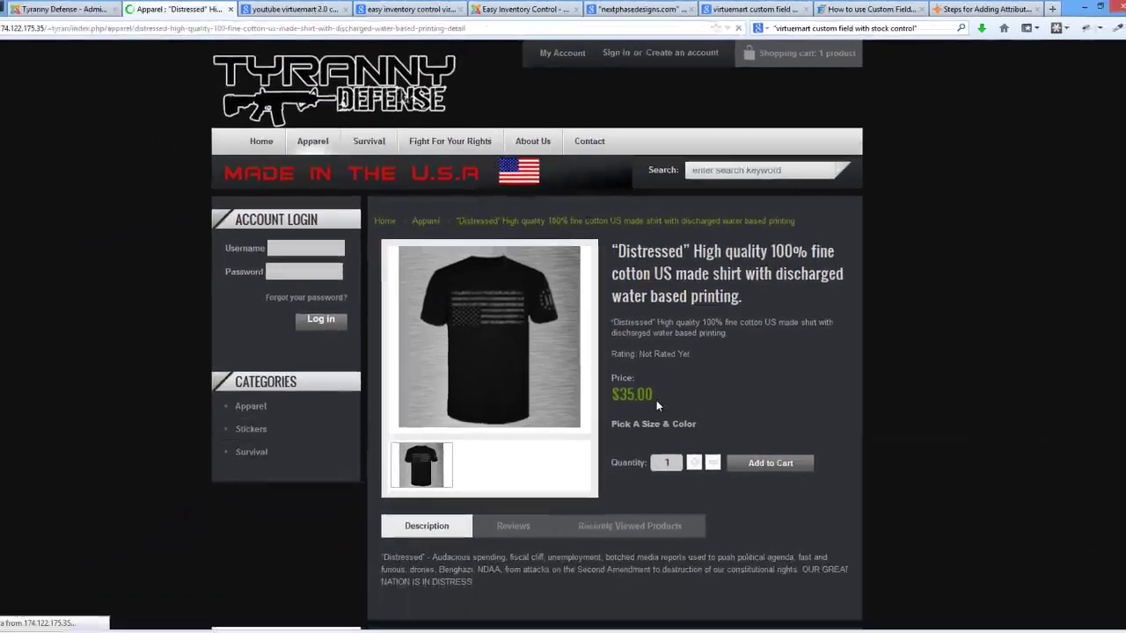
scroll(681, 378, down, 10)
scroll(681, 378, up, 10)
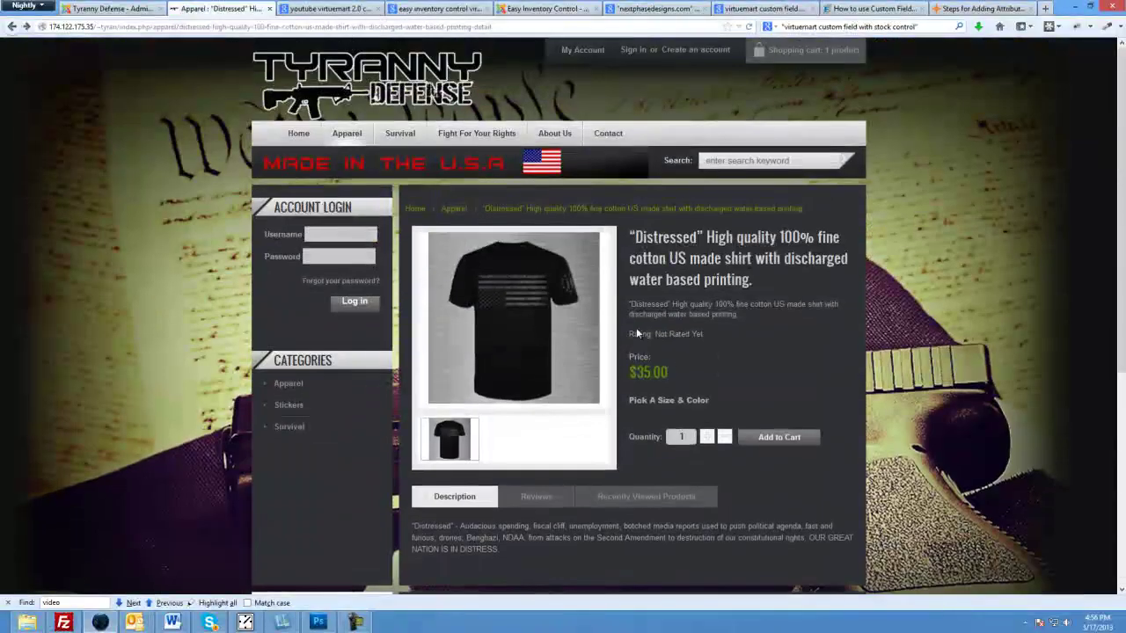
Enable Parent Variant for all six sizes, Small to 3XL, in the parent "Distressed" product's custom fields, and save and close it
click(115, 10)
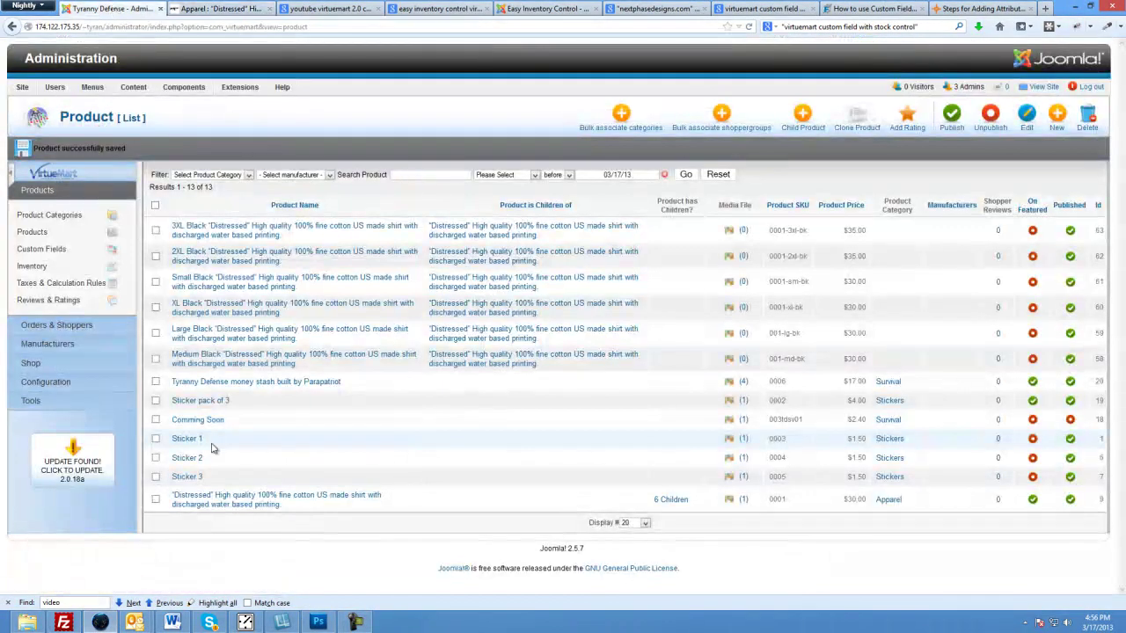
click(214, 503)
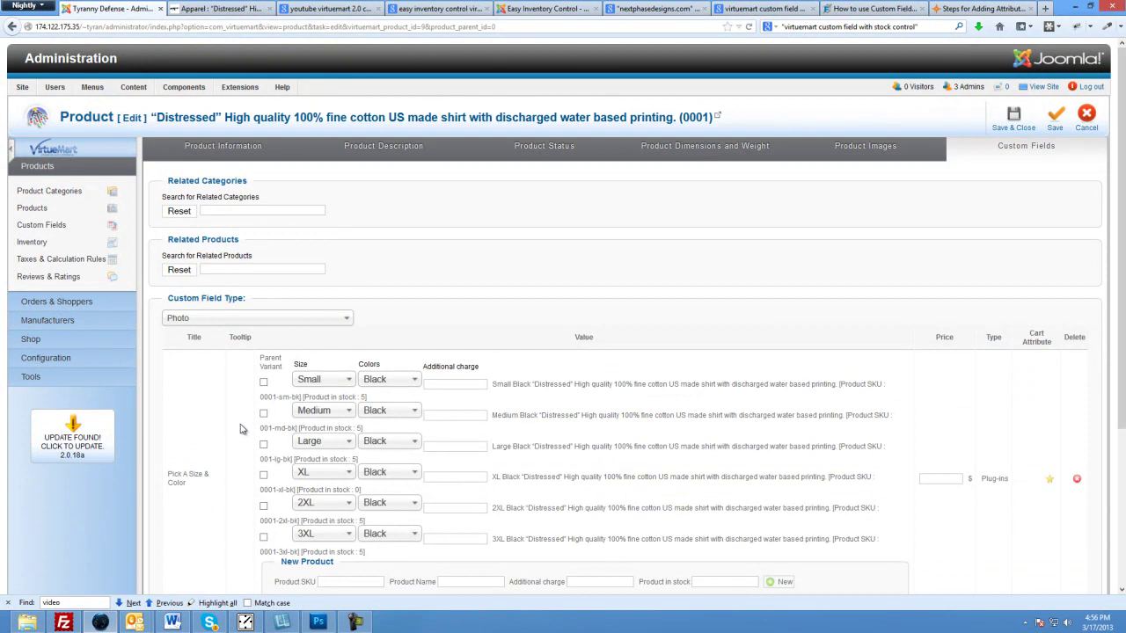
scroll(243, 428, down, 2)
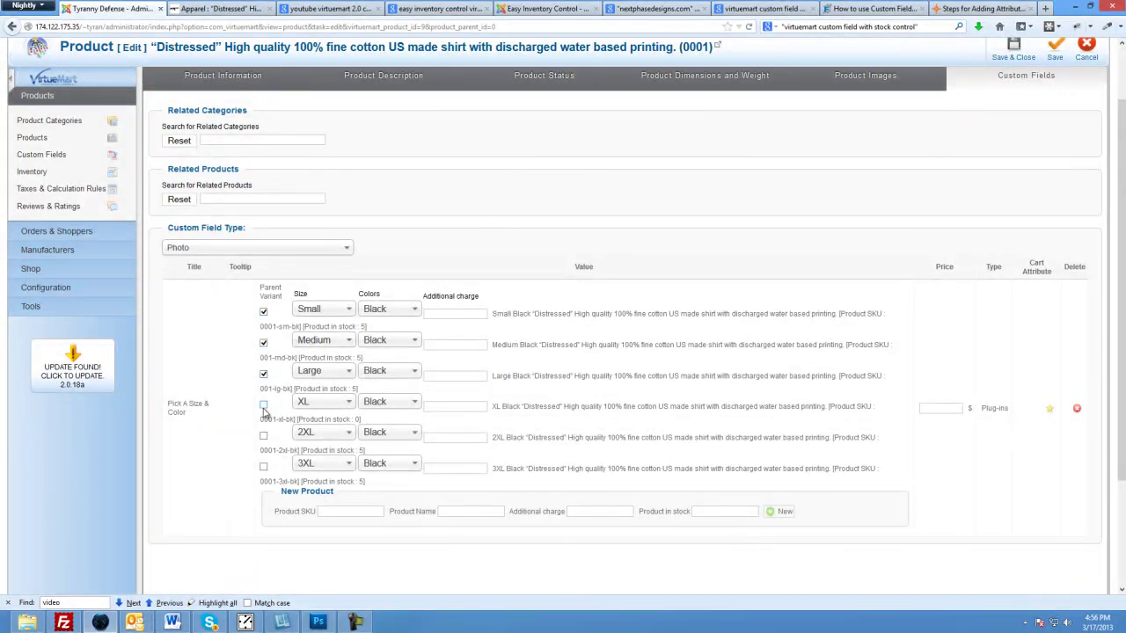
click(264, 468)
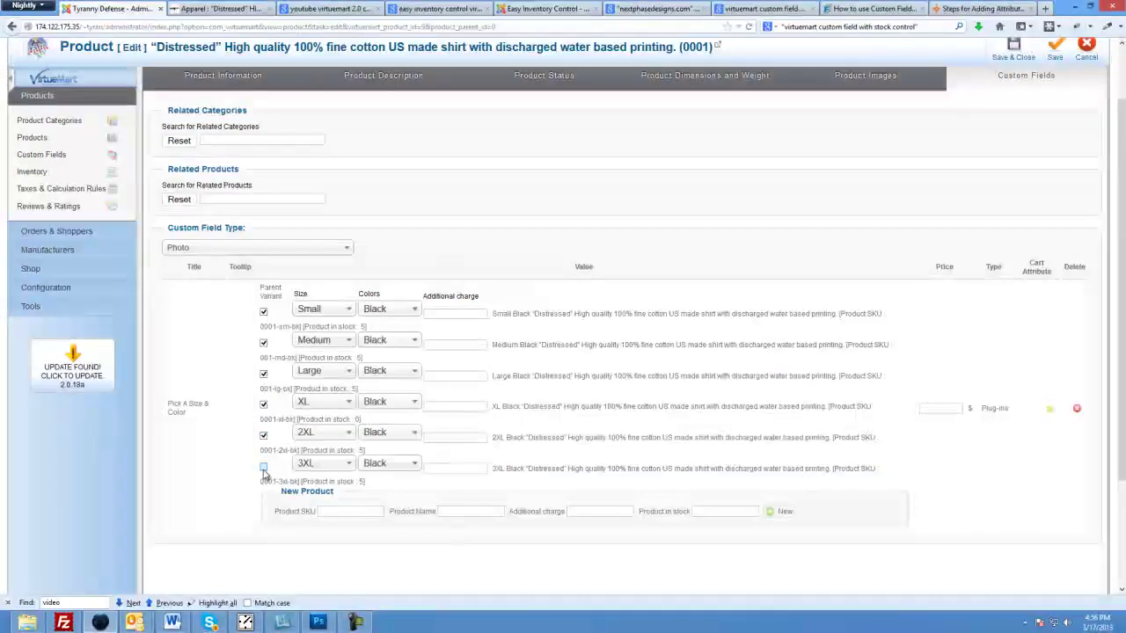
scroll(958, 244, up, 2)
click(1018, 130)
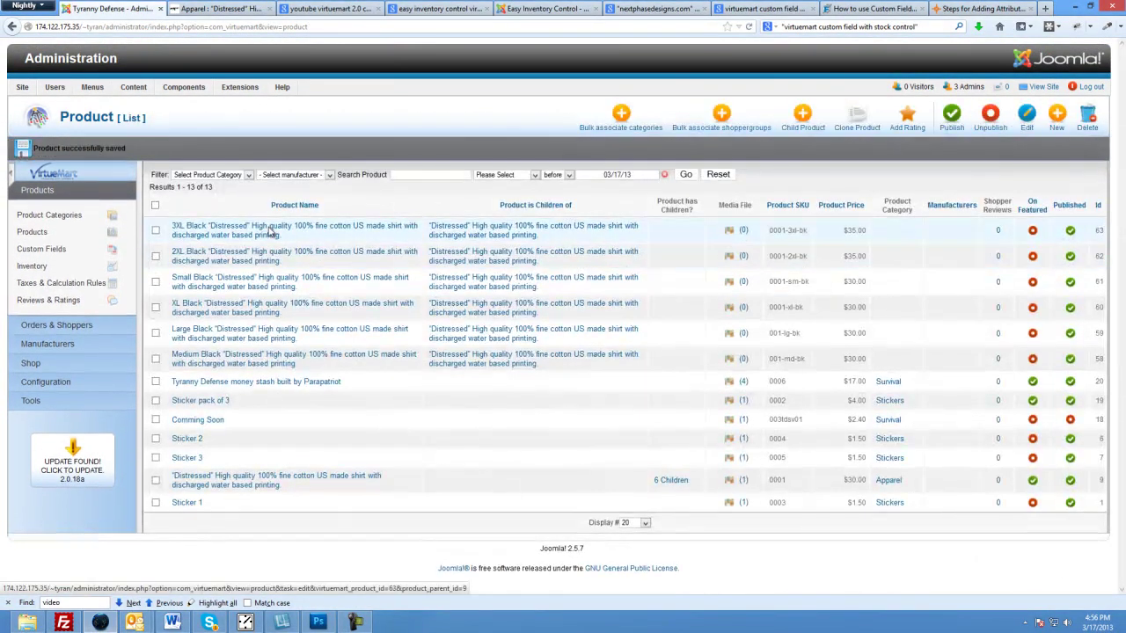
Refresh the shirt's storefront page to view the size and color selectors, and highlight the Size and Colors labels
click(219, 8)
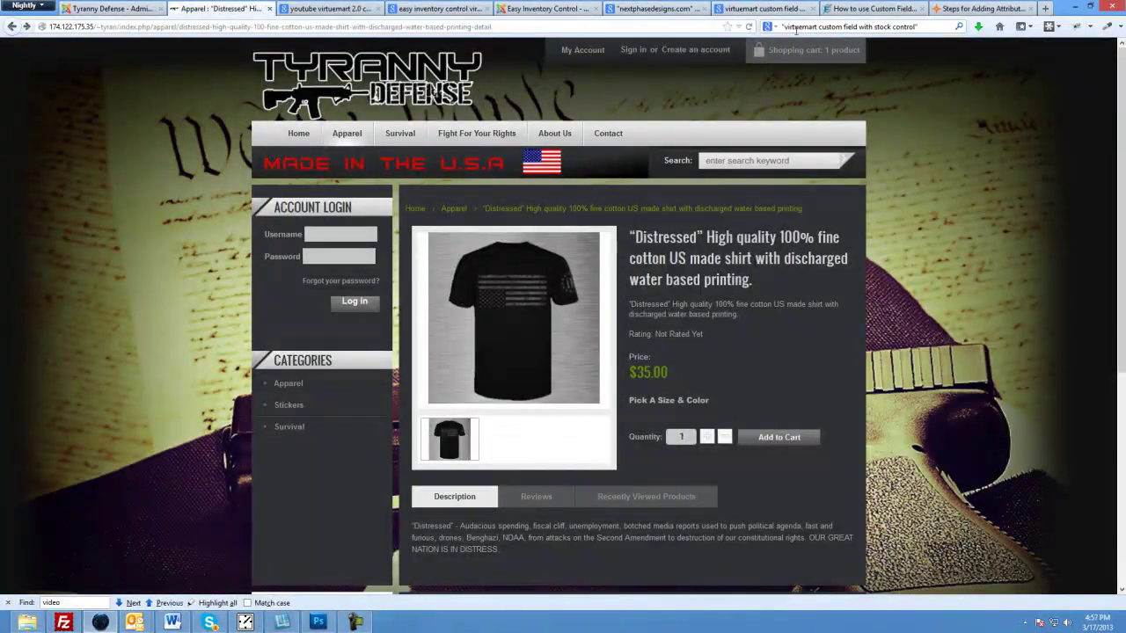
click(749, 26)
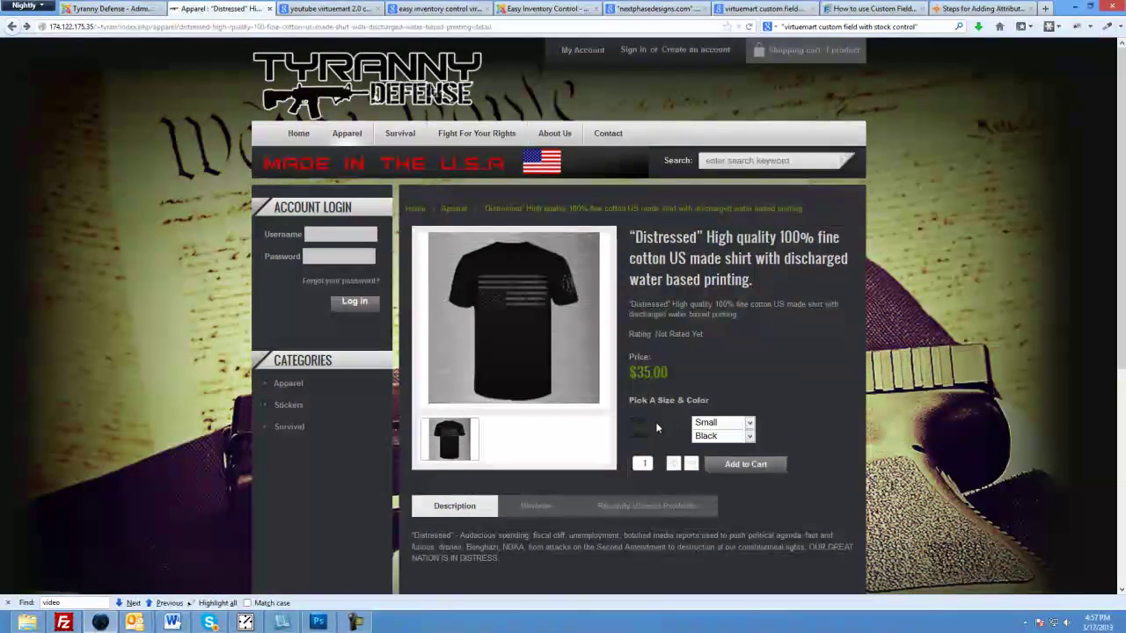
drag(655, 437, 633, 433)
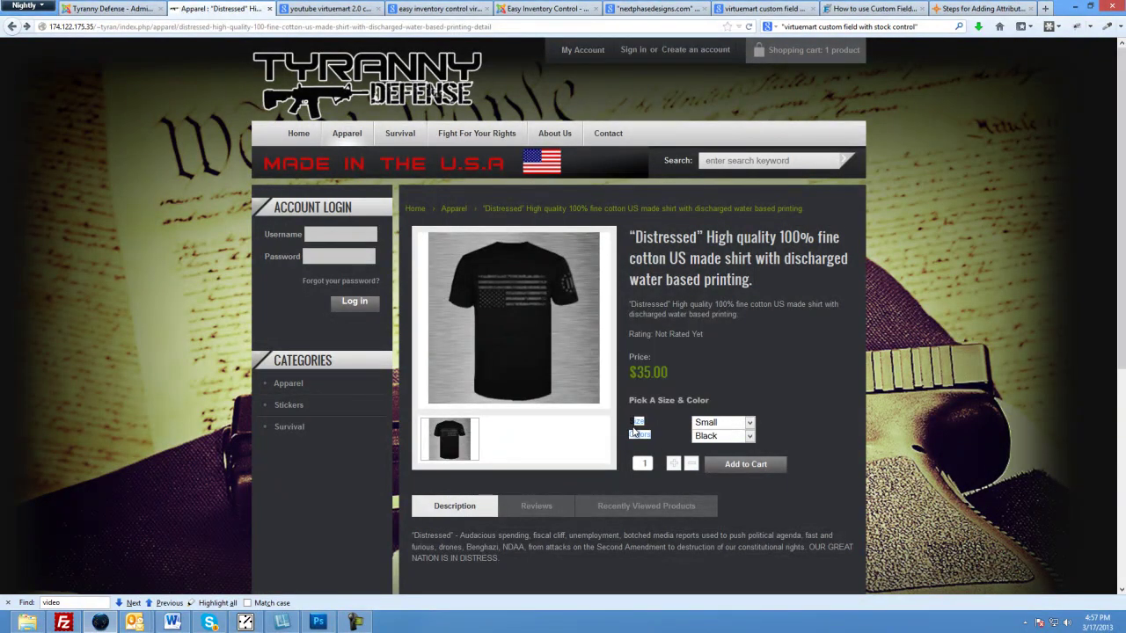
scroll(652, 422, down, 3)
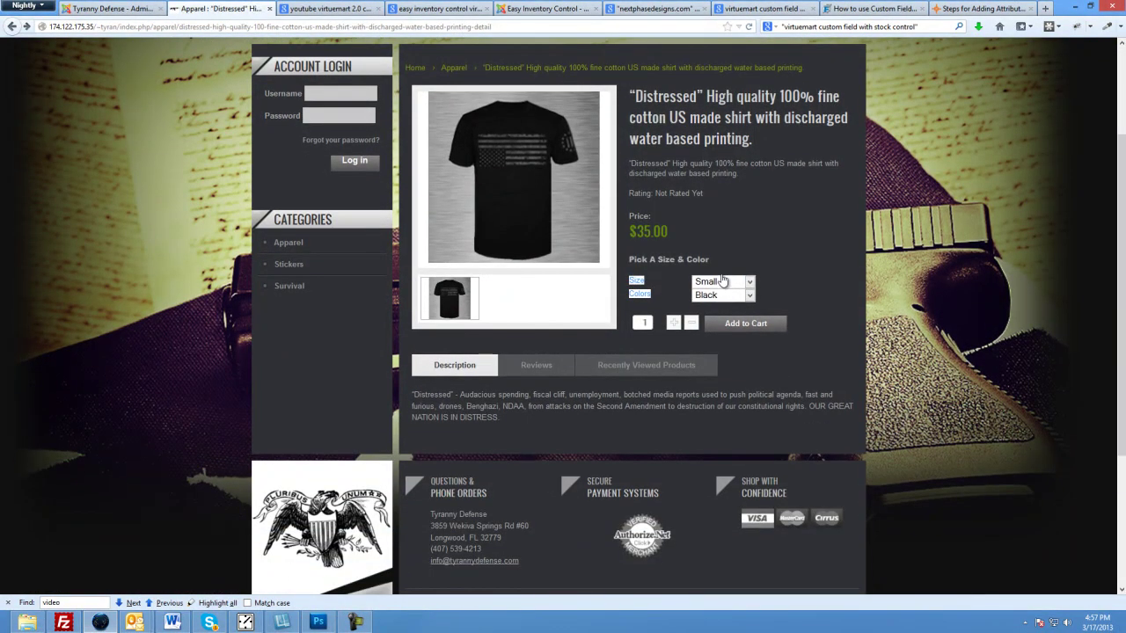
Test the storefront selectors by choosing size Medium with color Black, followed by size Large
click(719, 281)
click(719, 294)
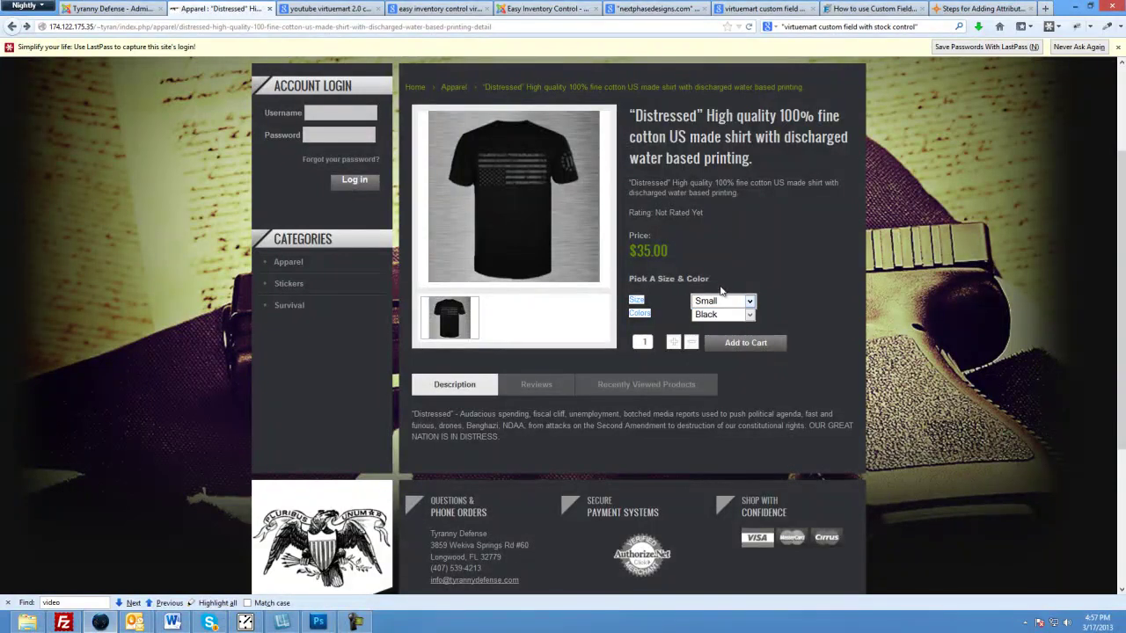
click(722, 301)
click(713, 325)
click(715, 317)
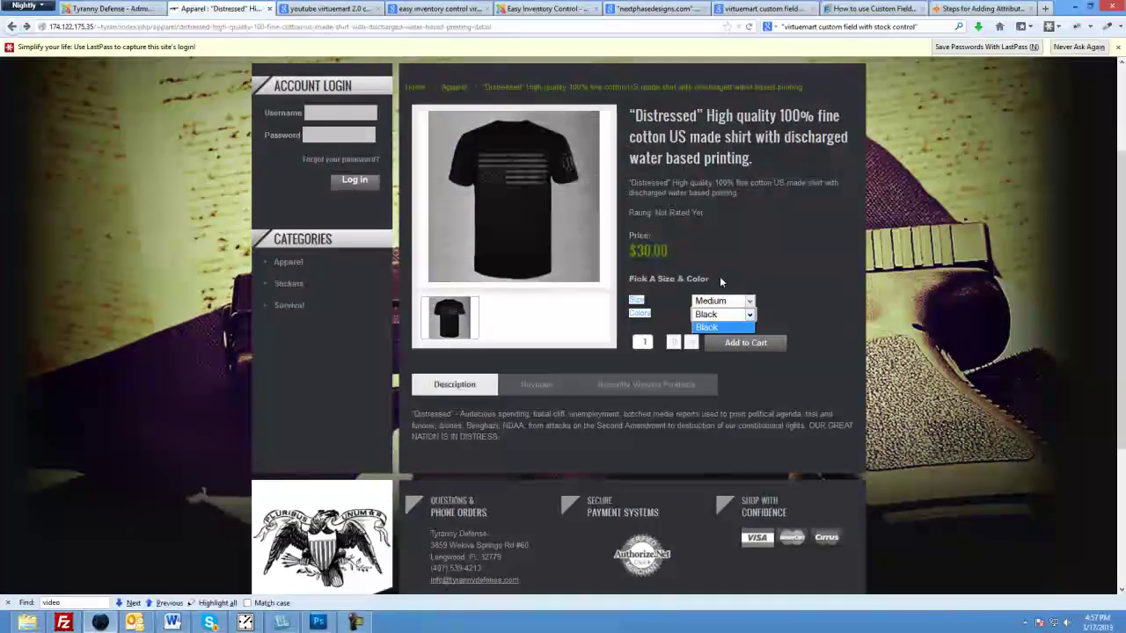
click(712, 327)
click(719, 301)
click(711, 338)
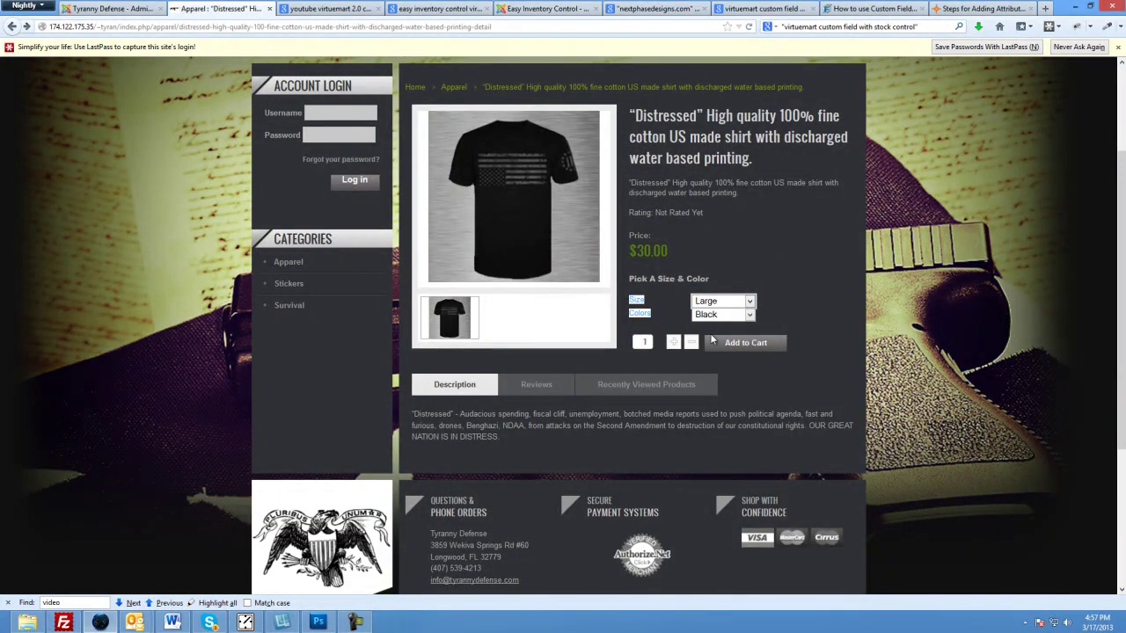
Select sizes XL, 2XL and 3XL in turn on the shirt's storefront page to check price and availability
click(705, 303)
click(705, 349)
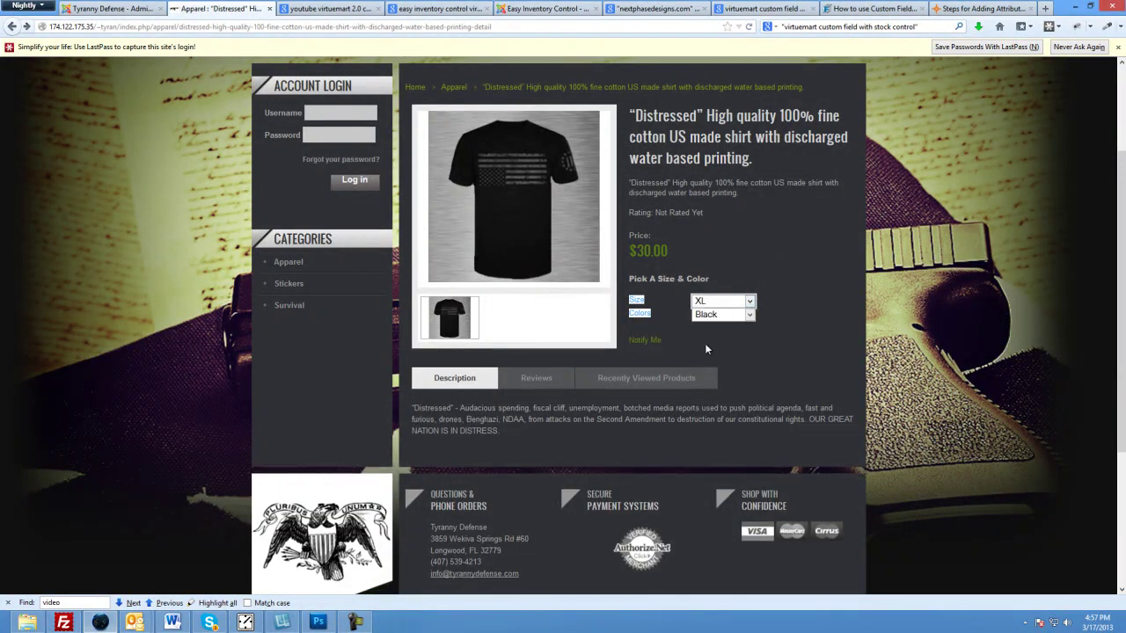
click(704, 303)
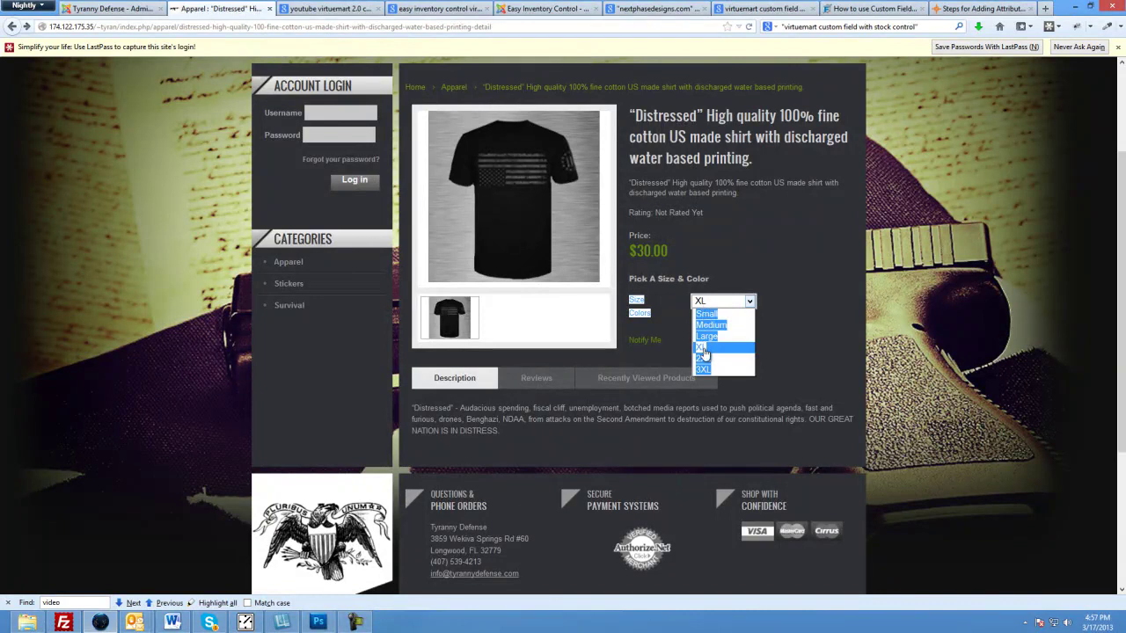
click(703, 352)
click(704, 303)
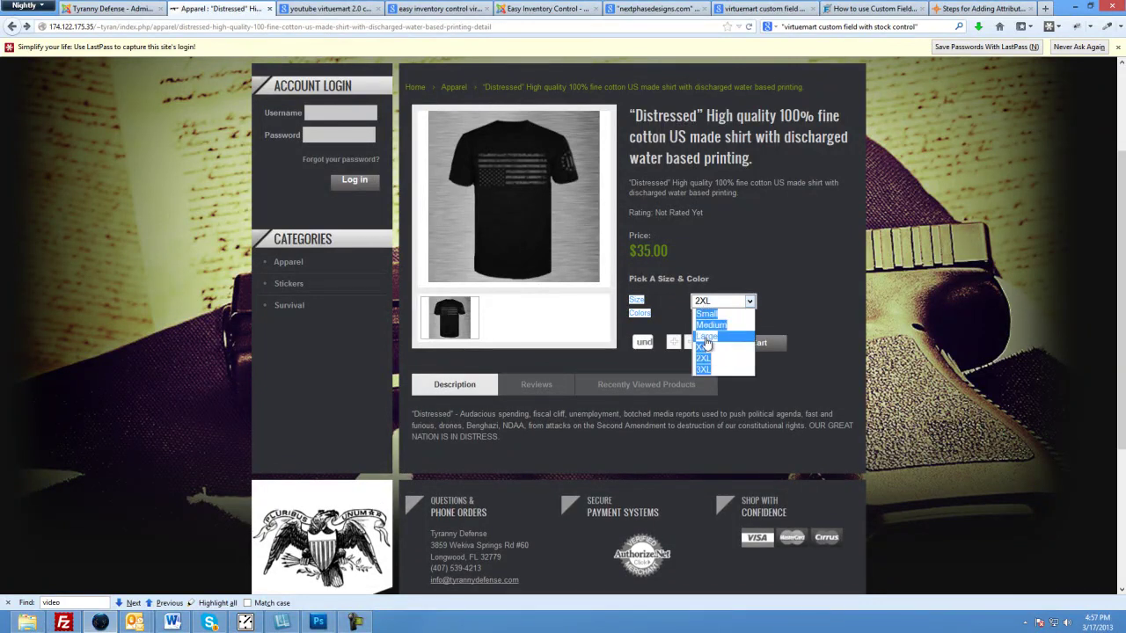
click(703, 370)
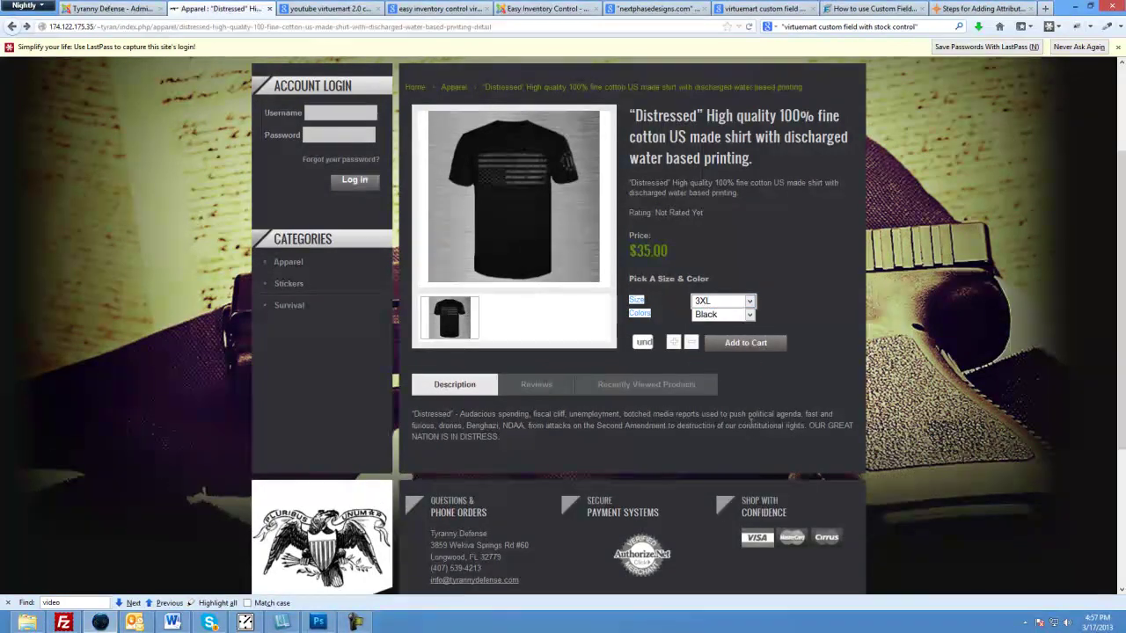
Switch the storefront size selection back through Small and Medium to Large to compare the prices
click(706, 302)
click(706, 327)
click(706, 302)
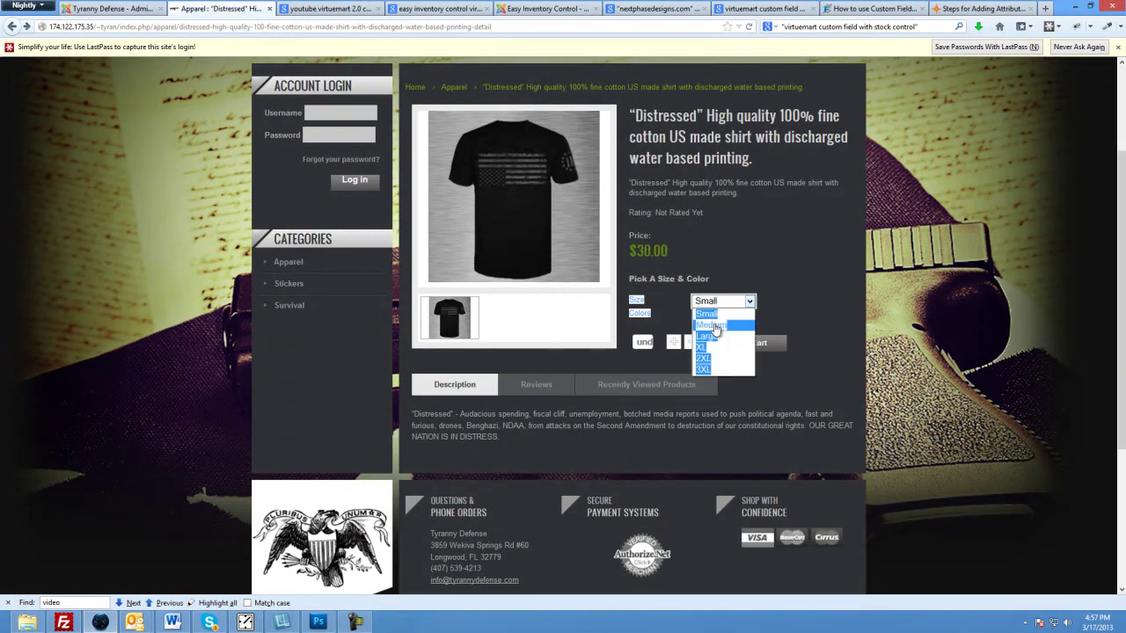
click(704, 328)
click(720, 303)
click(718, 342)
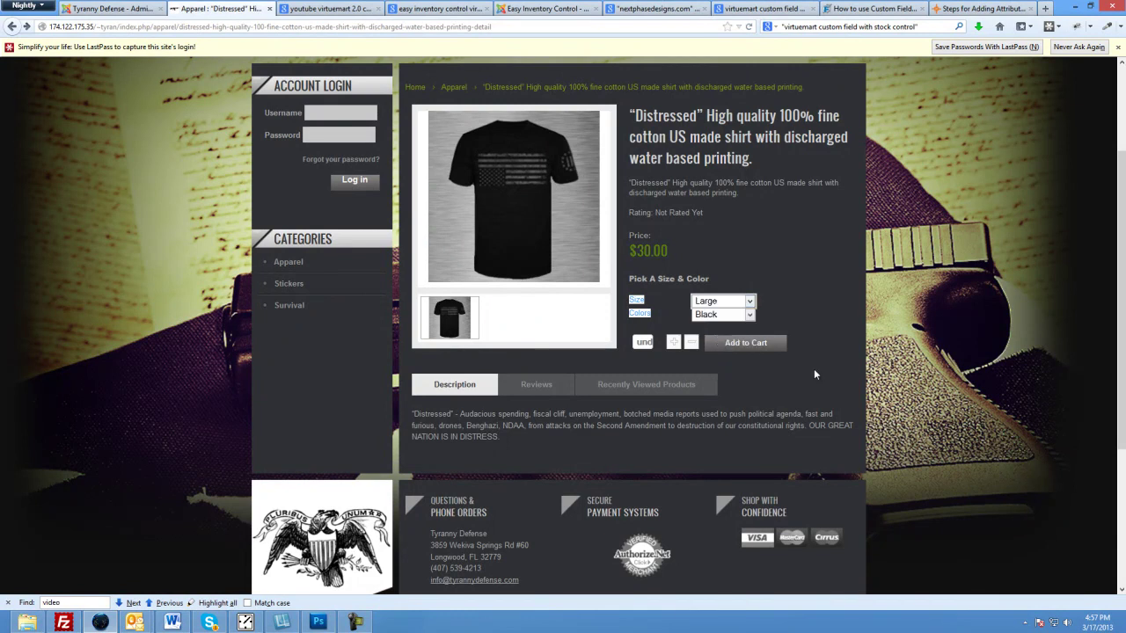
Choose size 2XL on the shirt's storefront page to check its price, and inspect the quantity field
click(717, 304)
click(710, 362)
click(736, 247)
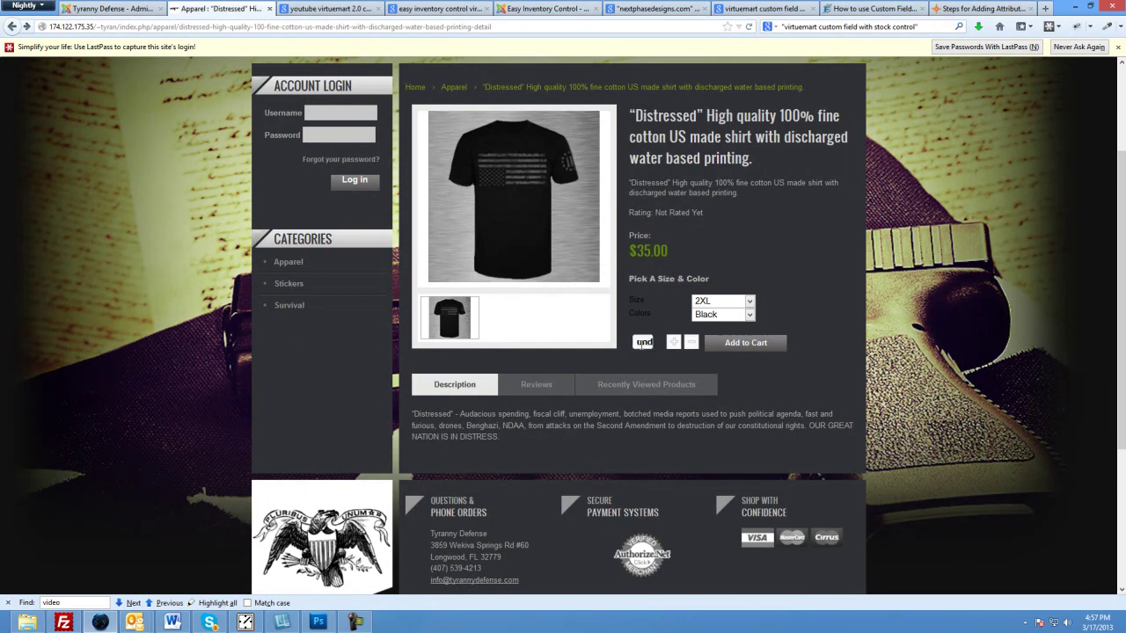
double_click(643, 342)
drag(681, 352, 605, 354)
click(643, 350)
click(355, 622)
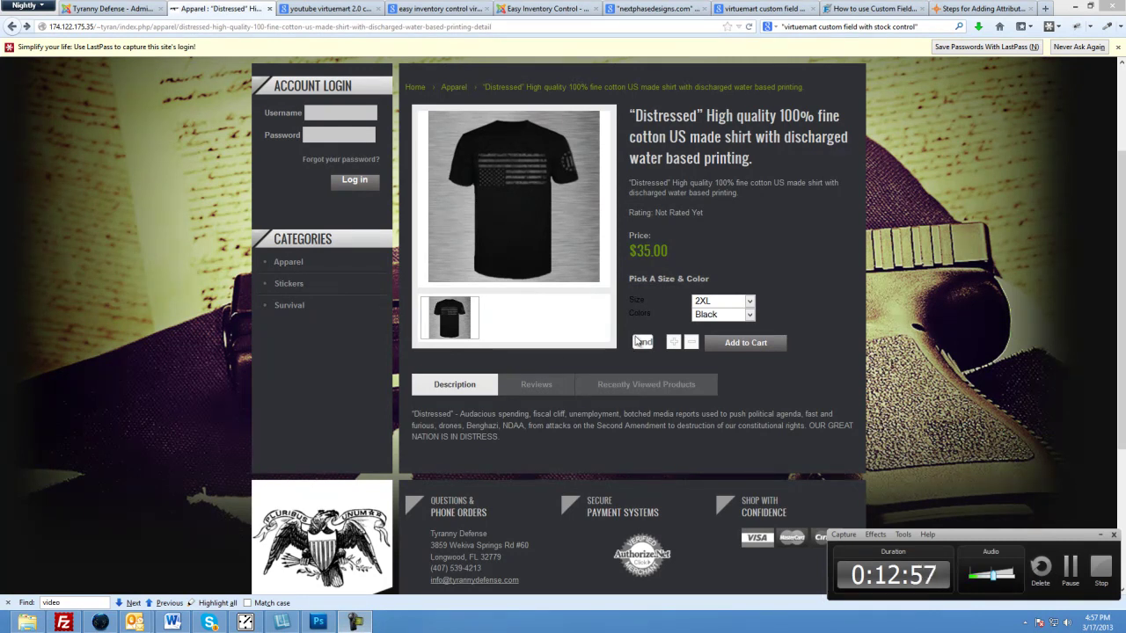
click(123, 9)
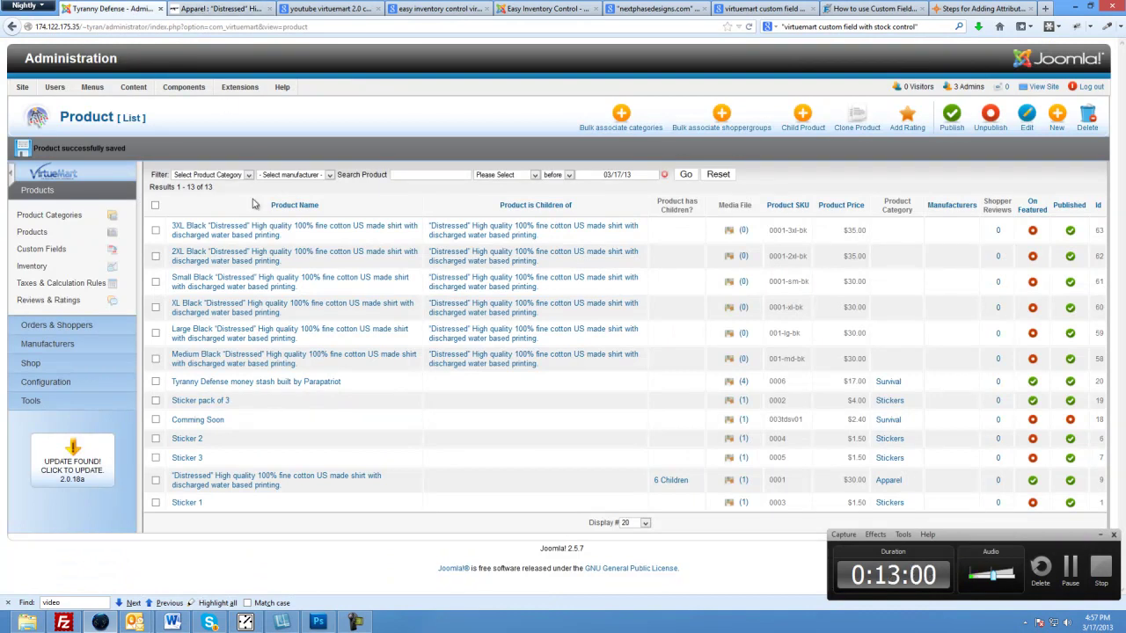
click(220, 9)
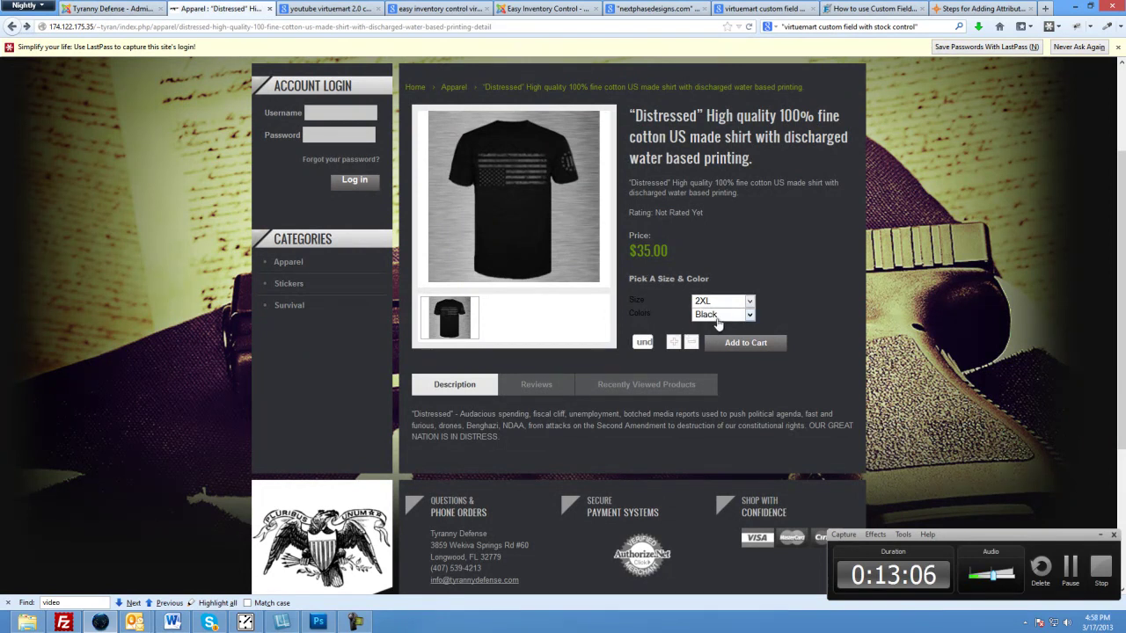
Open the parent "Distressed" shirt from the admin product list, review its pricing and child products, and return to the list without saving
click(111, 10)
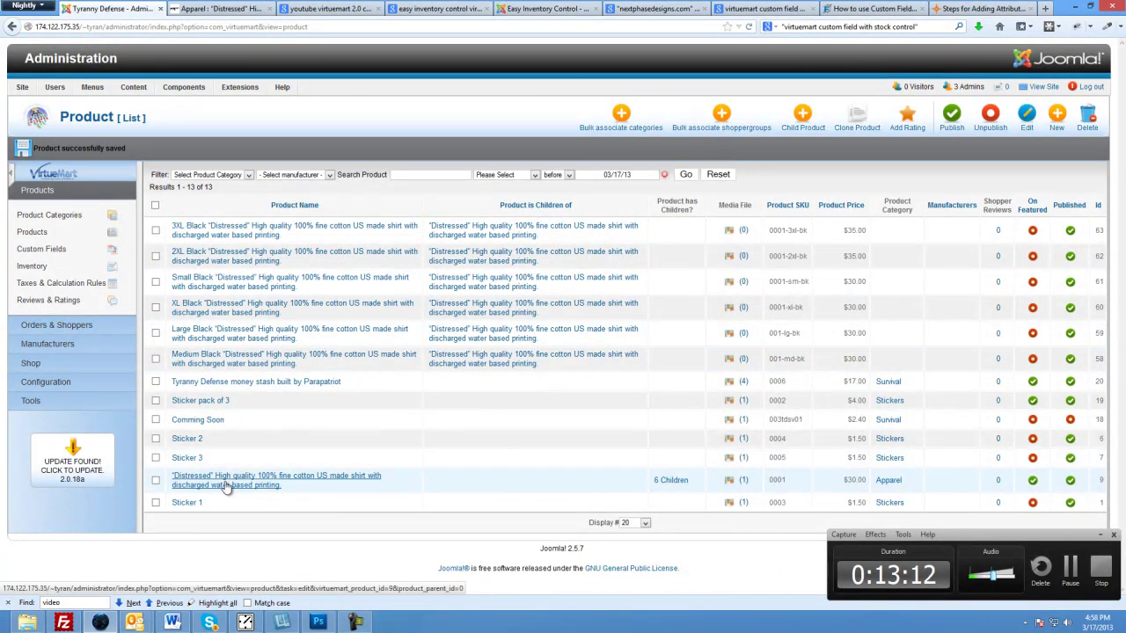
click(192, 487)
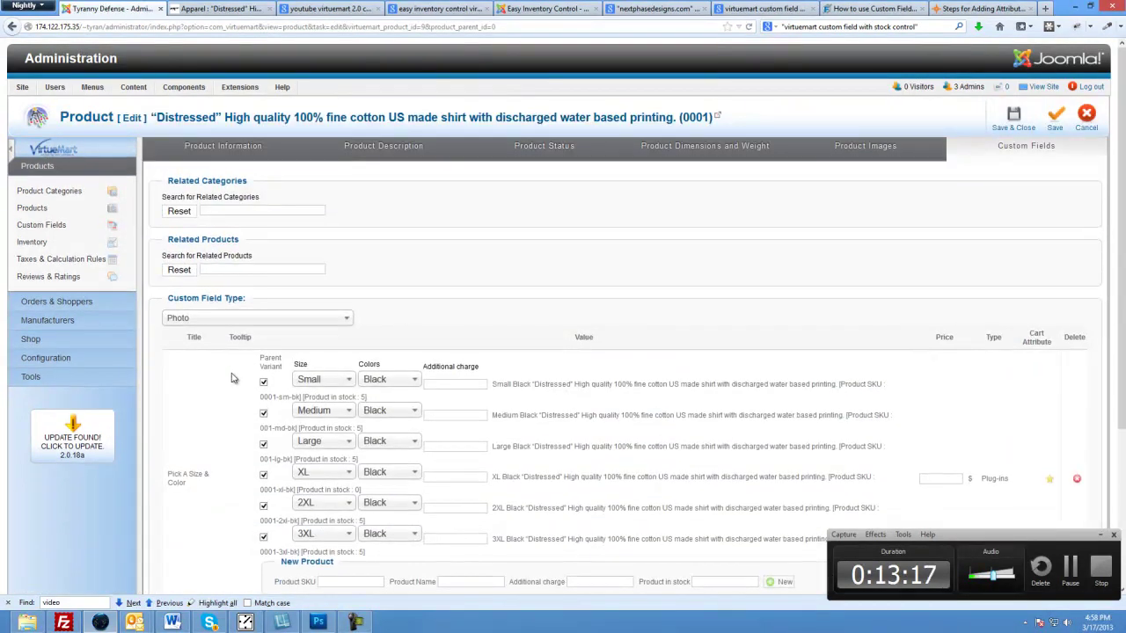
click(226, 147)
scroll(275, 213, down, 4)
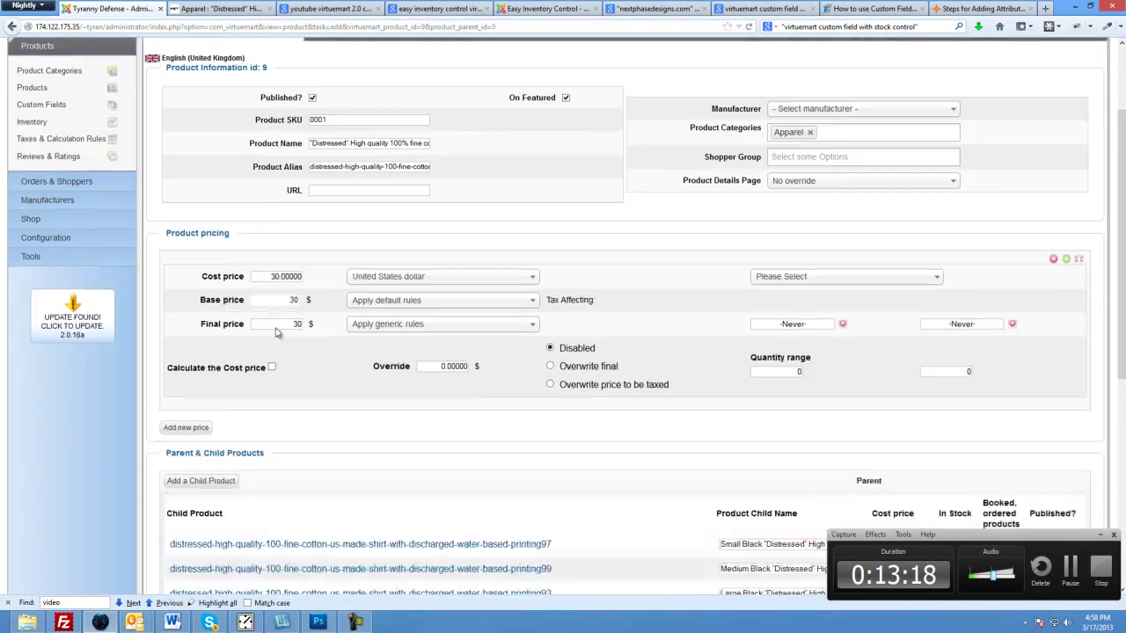
scroll(199, 292, up, 3)
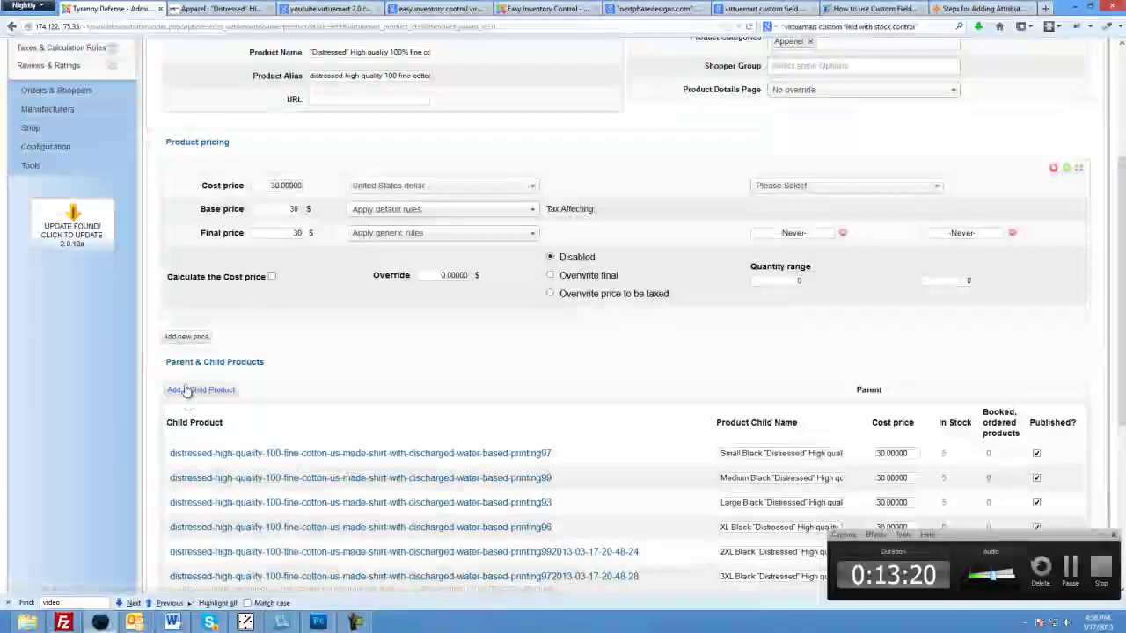
scroll(181, 458, down, 1)
scroll(202, 410, down, 3)
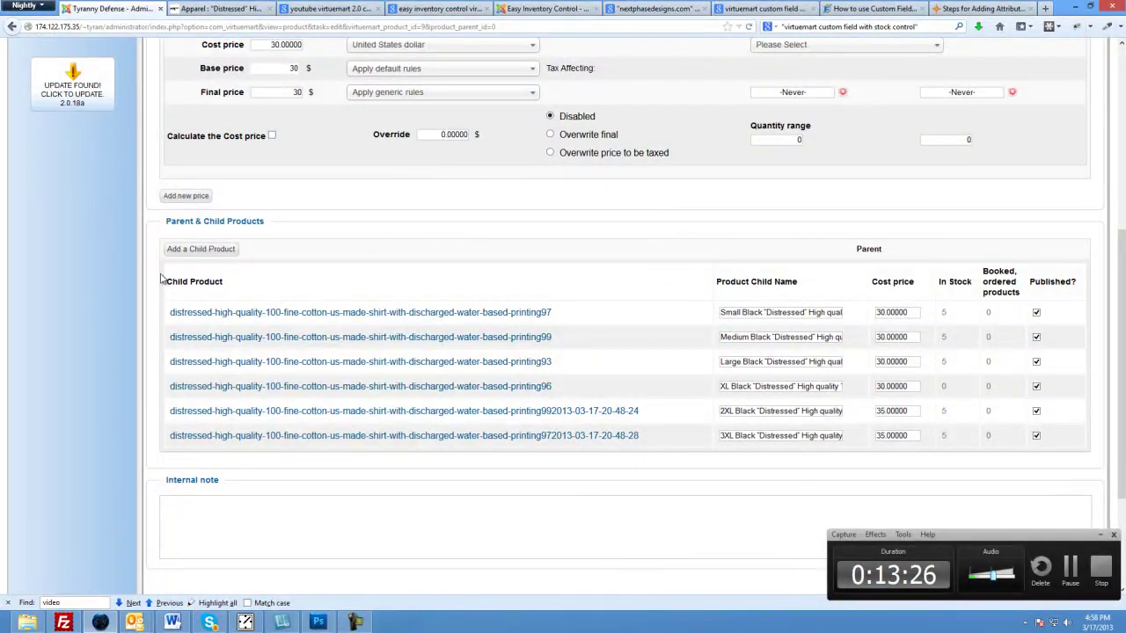
scroll(286, 384, down, 3)
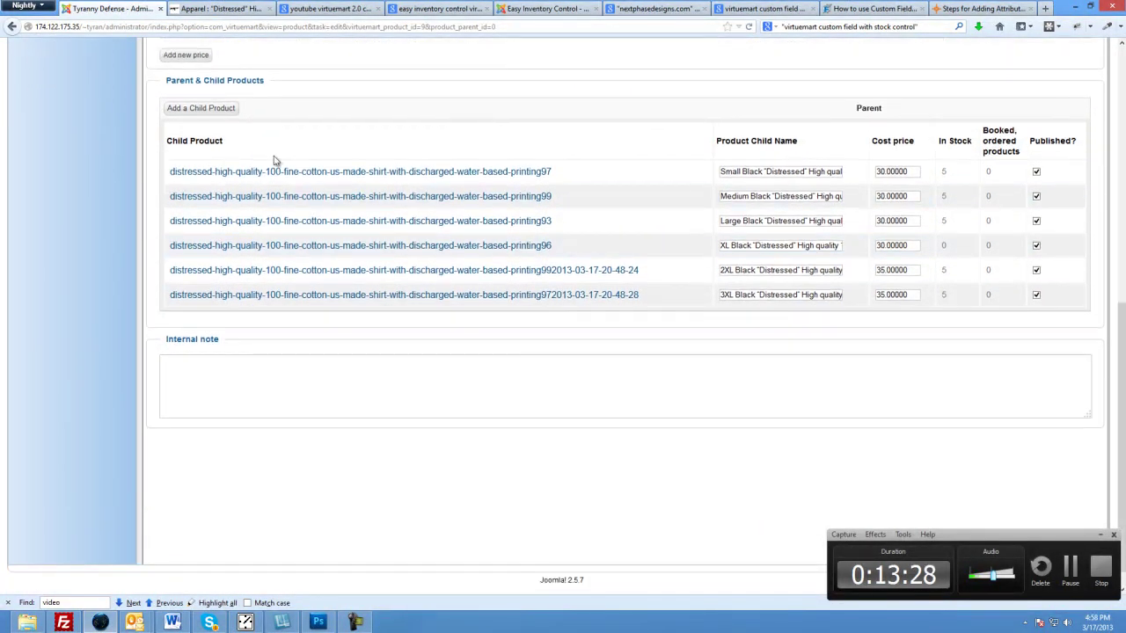
key(F5)
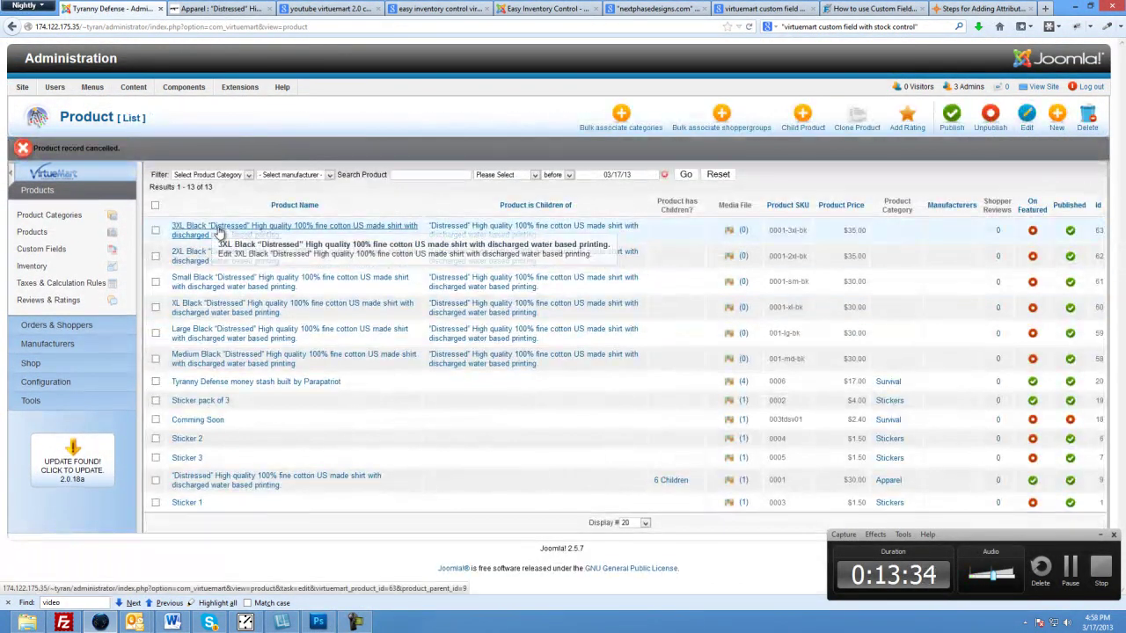
Open the 3XL Black child product and review its SKU, name and pricing
click(219, 230)
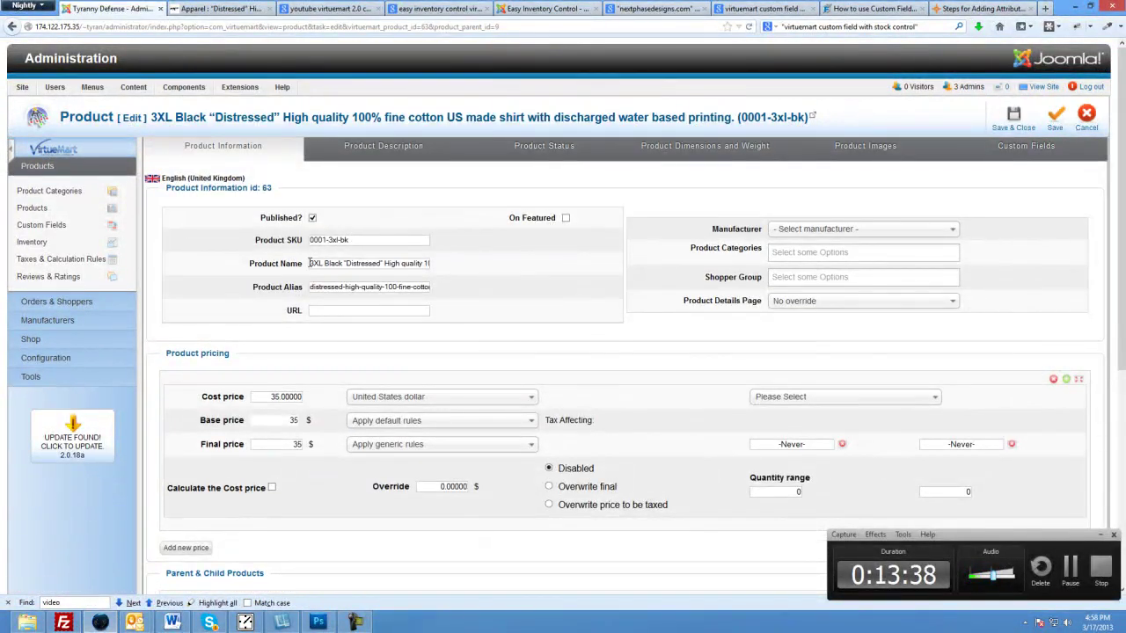
scroll(313, 255, down, 3)
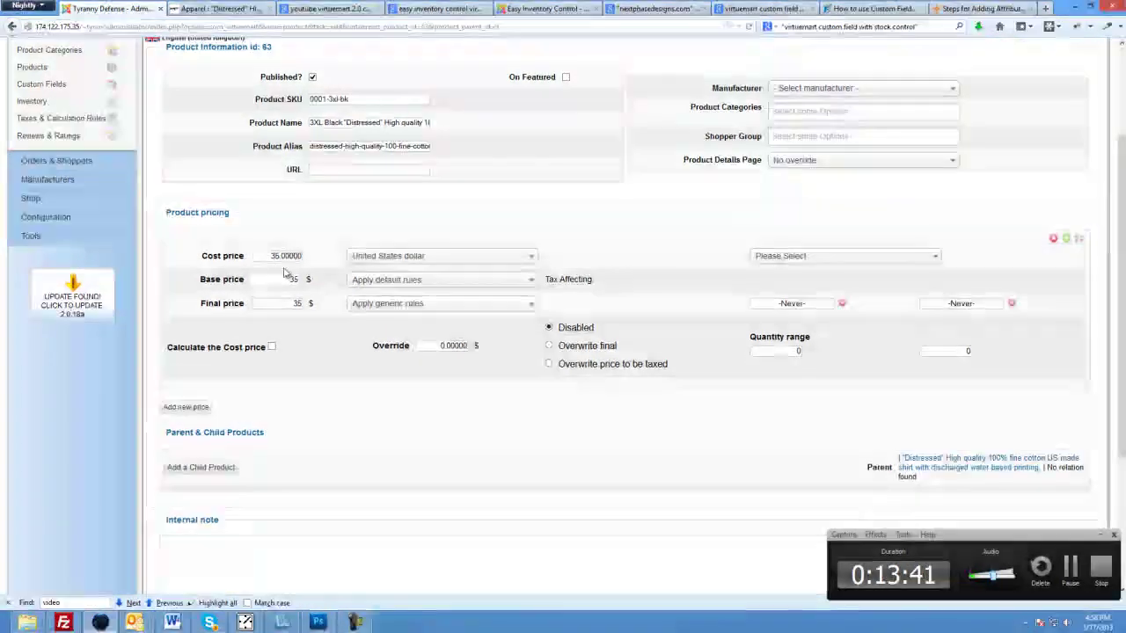
scroll(455, 373, up, 3)
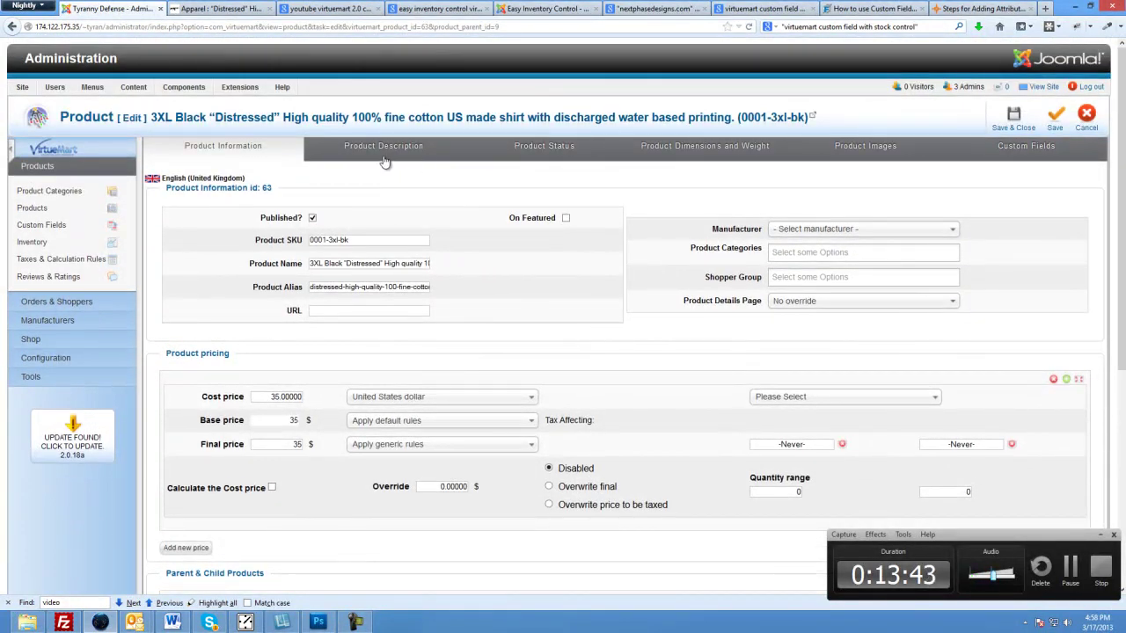
Examine the 3XL Black child product's description, status and image settings
click(384, 161)
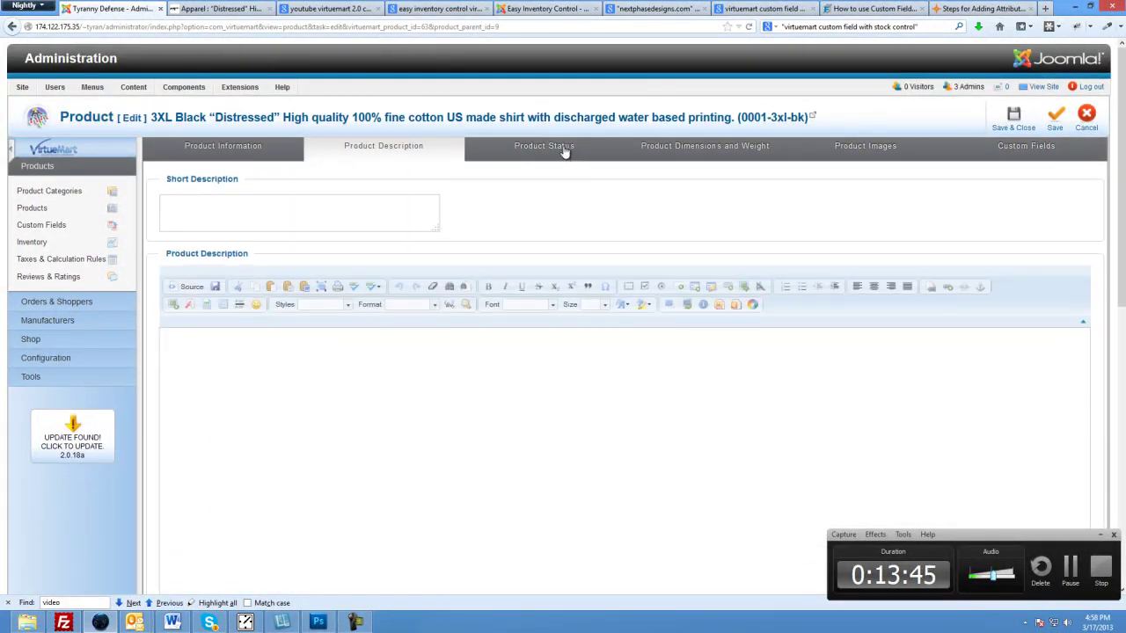
click(545, 149)
drag(633, 149, 877, 154)
click(875, 154)
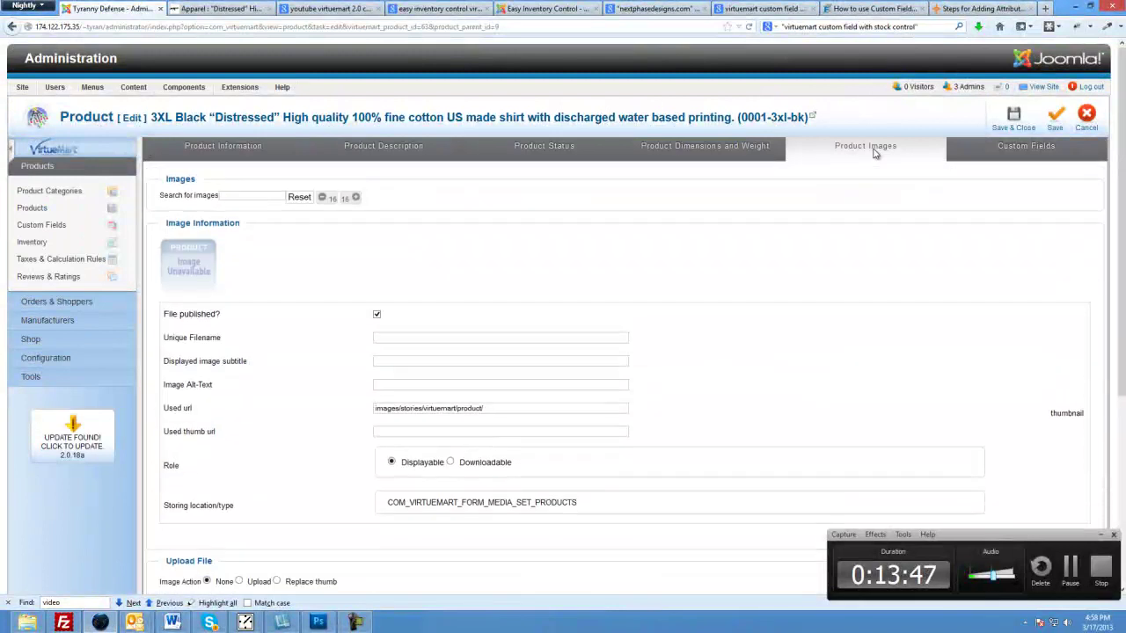
scroll(317, 283, down, 3)
scroll(317, 282, up, 3)
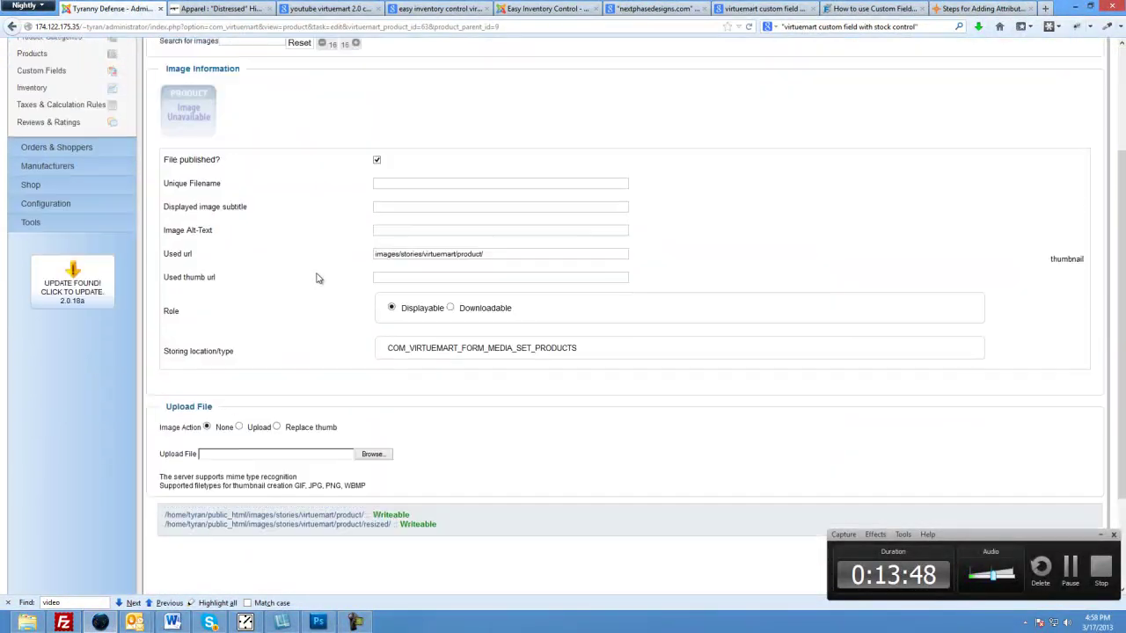
Go back to the 3XL child product's description and recheck its general information, pricing and parent relation
click(355, 151)
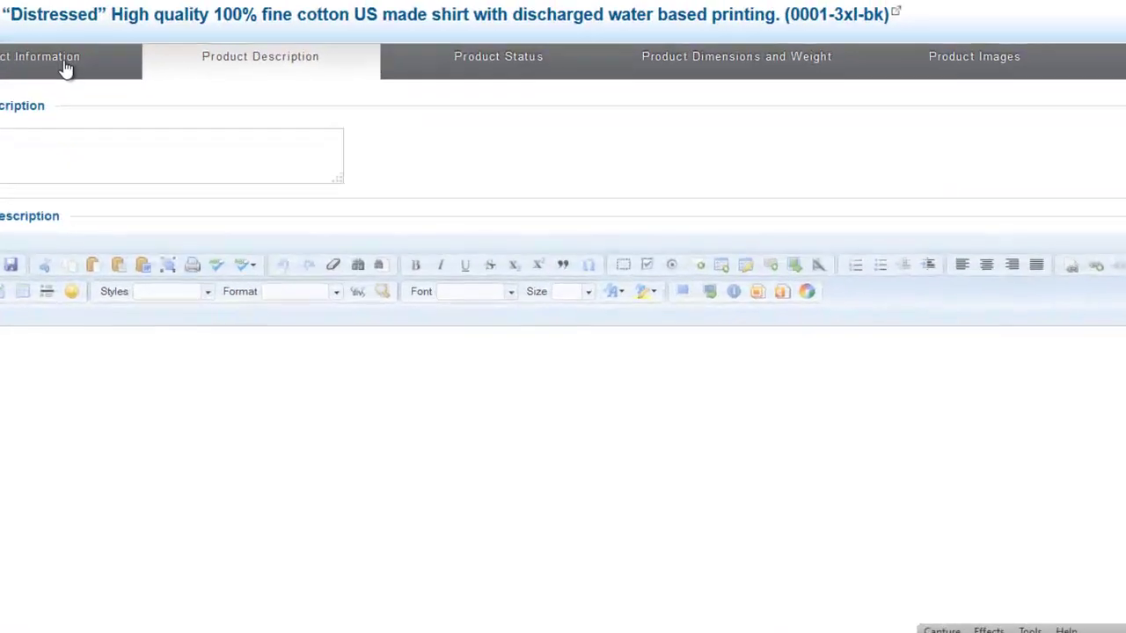
click(251, 147)
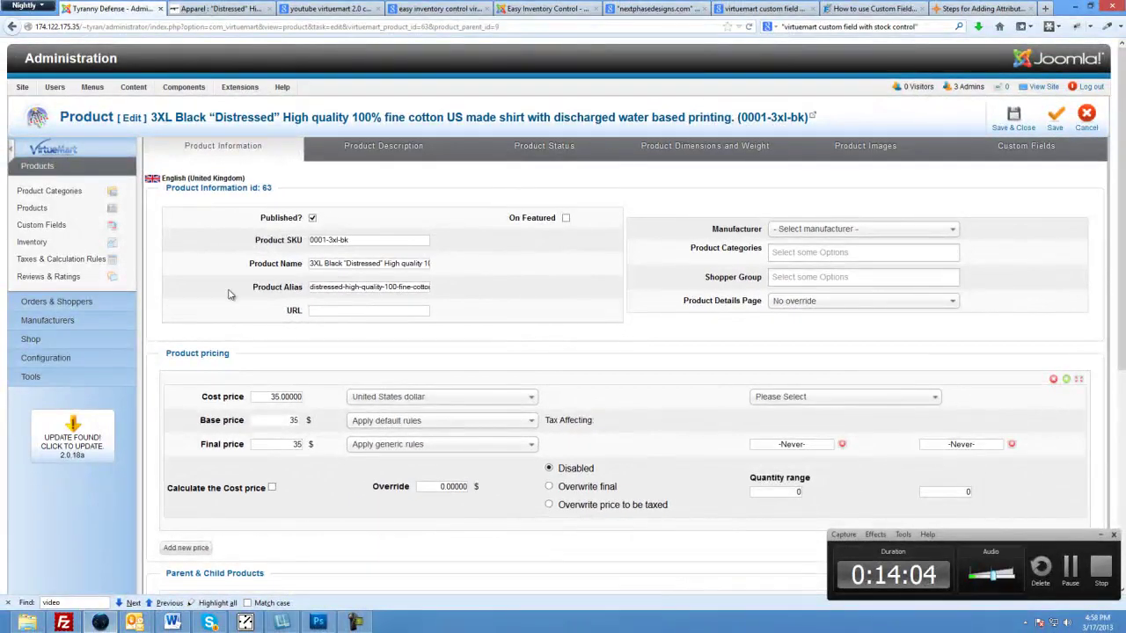
scroll(275, 382, down, 5)
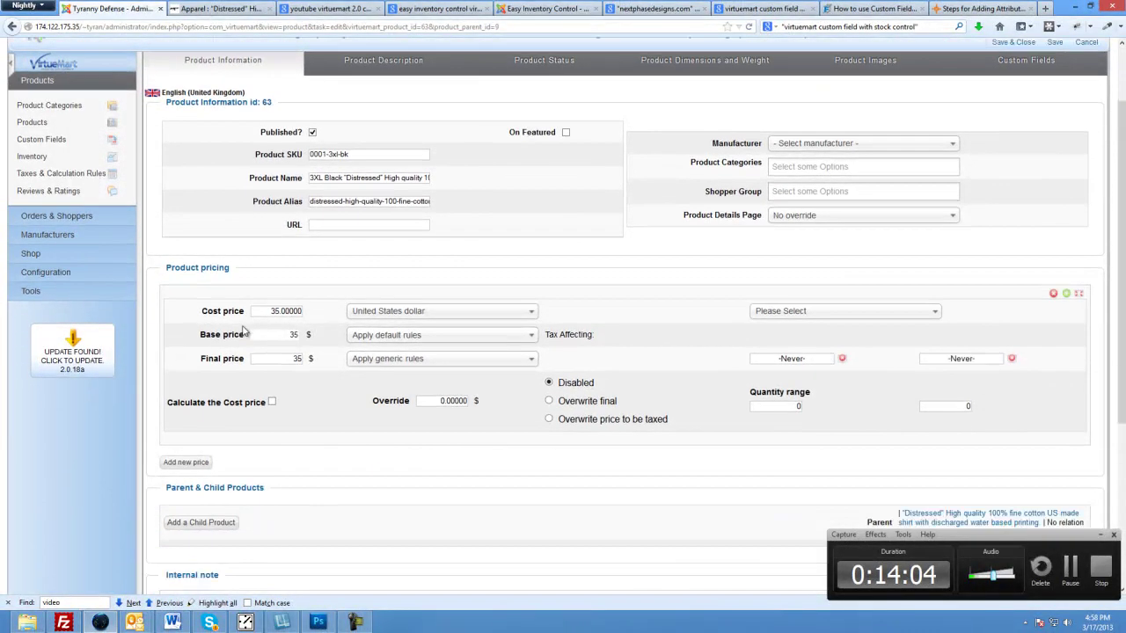
scroll(275, 382, up, 3)
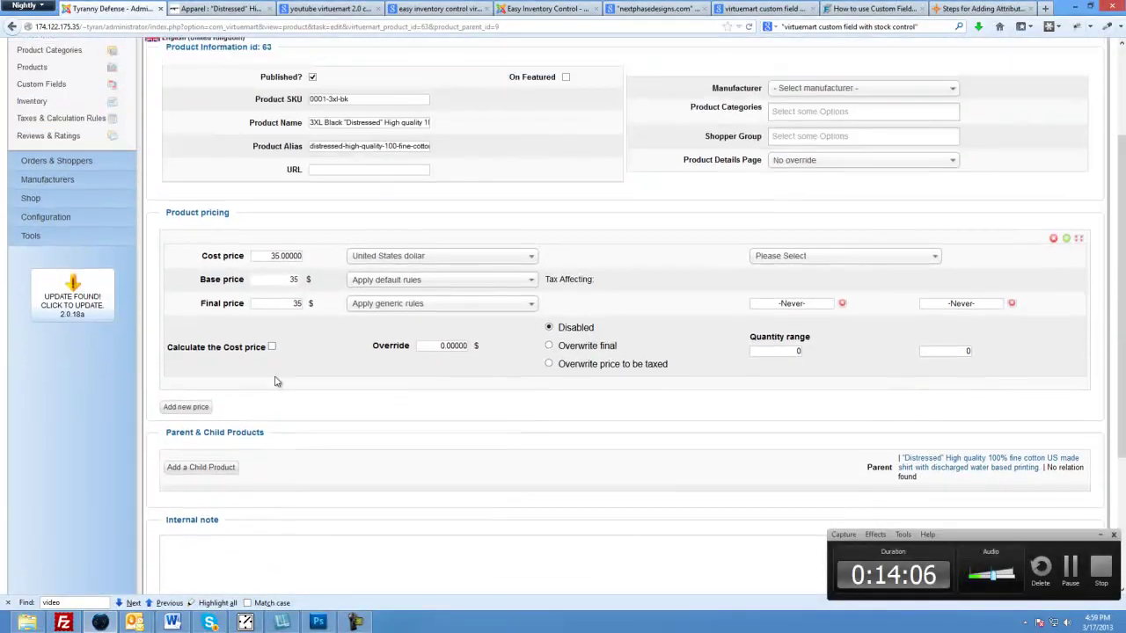
scroll(276, 380, up, 3)
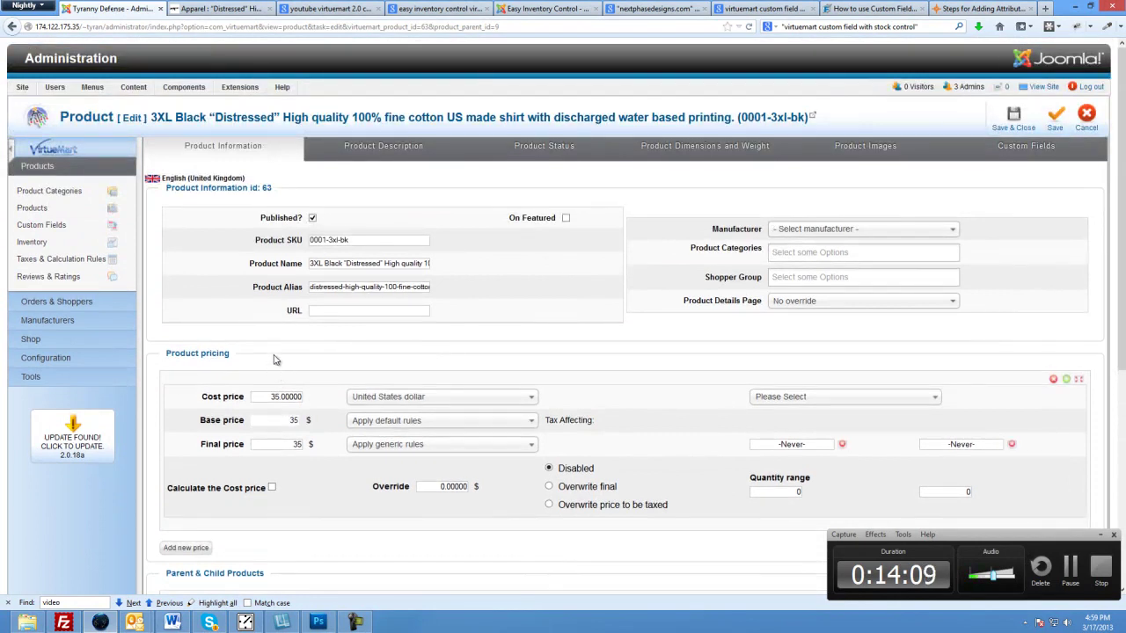